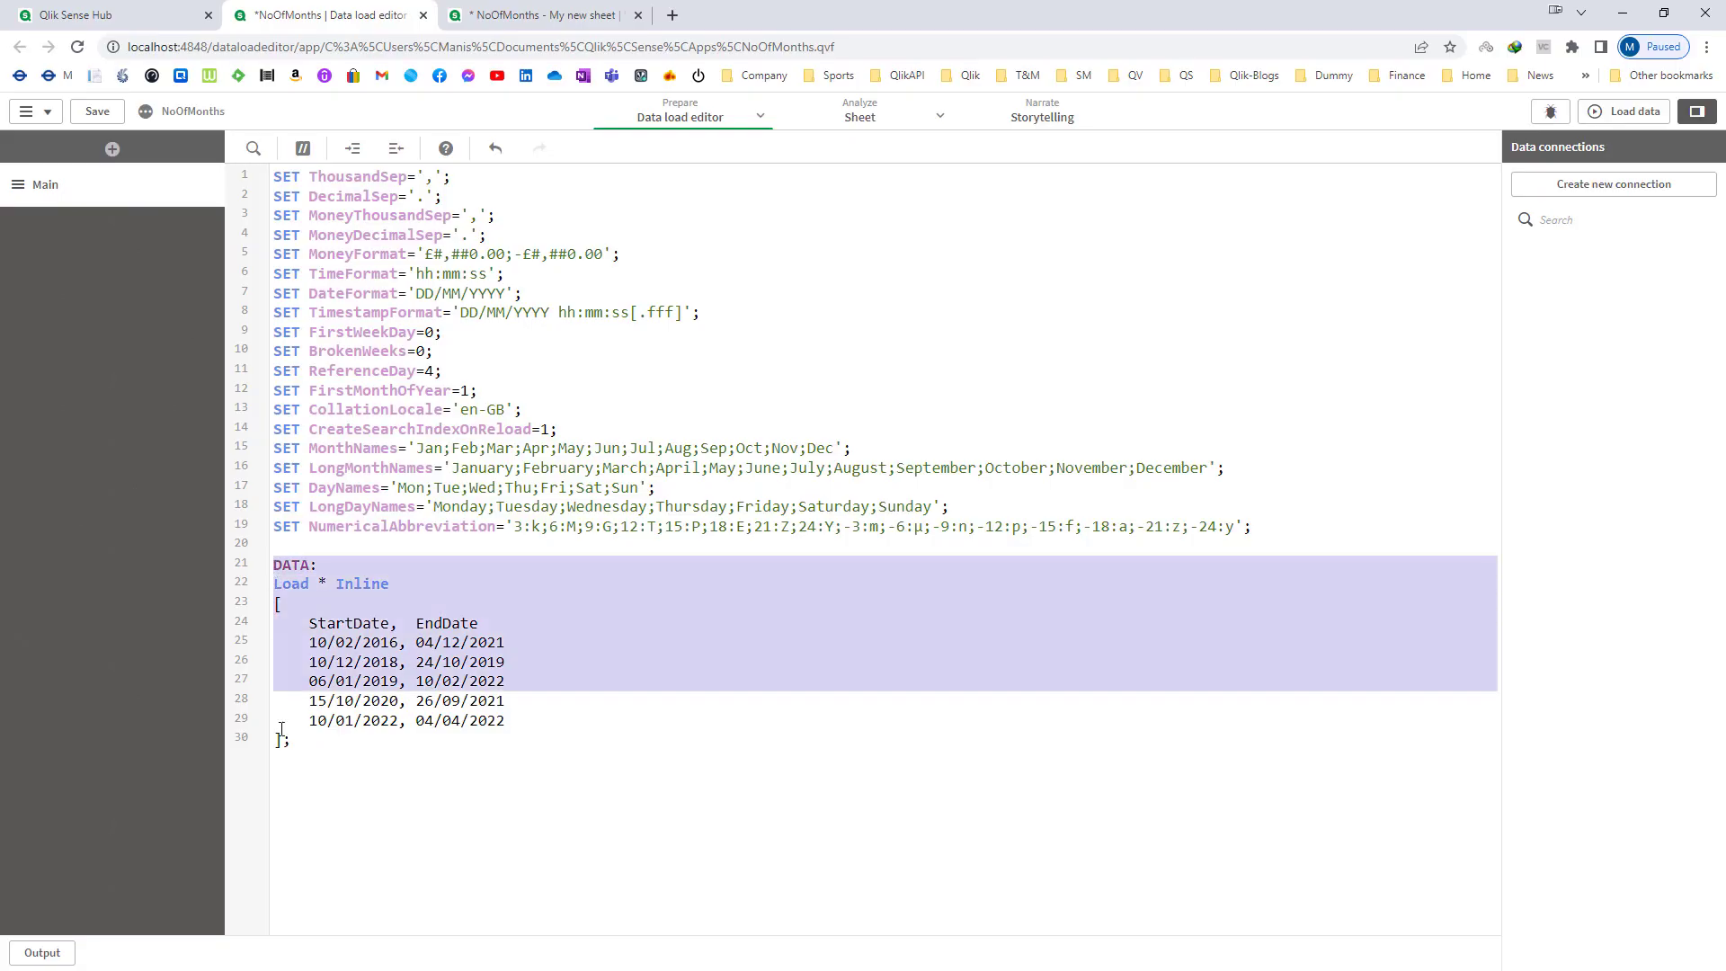
Review the inline StartDate/EndDate script, reload the data, and view the five-row date table
click(325, 764)
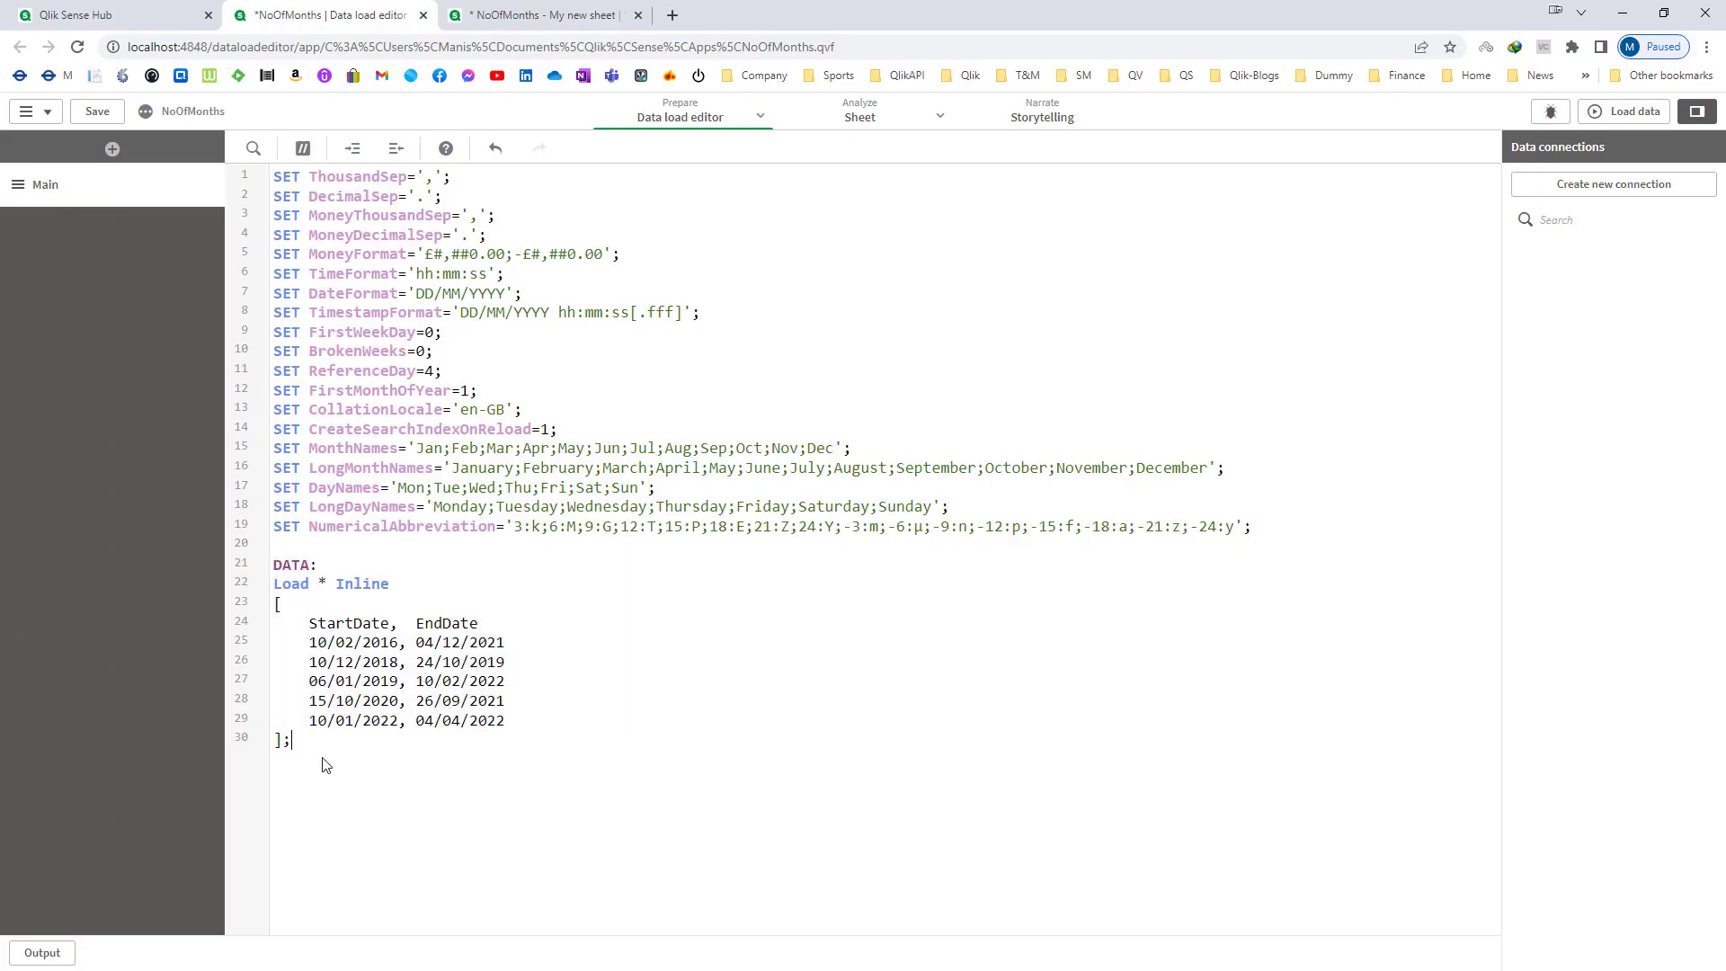
double_click(349, 621)
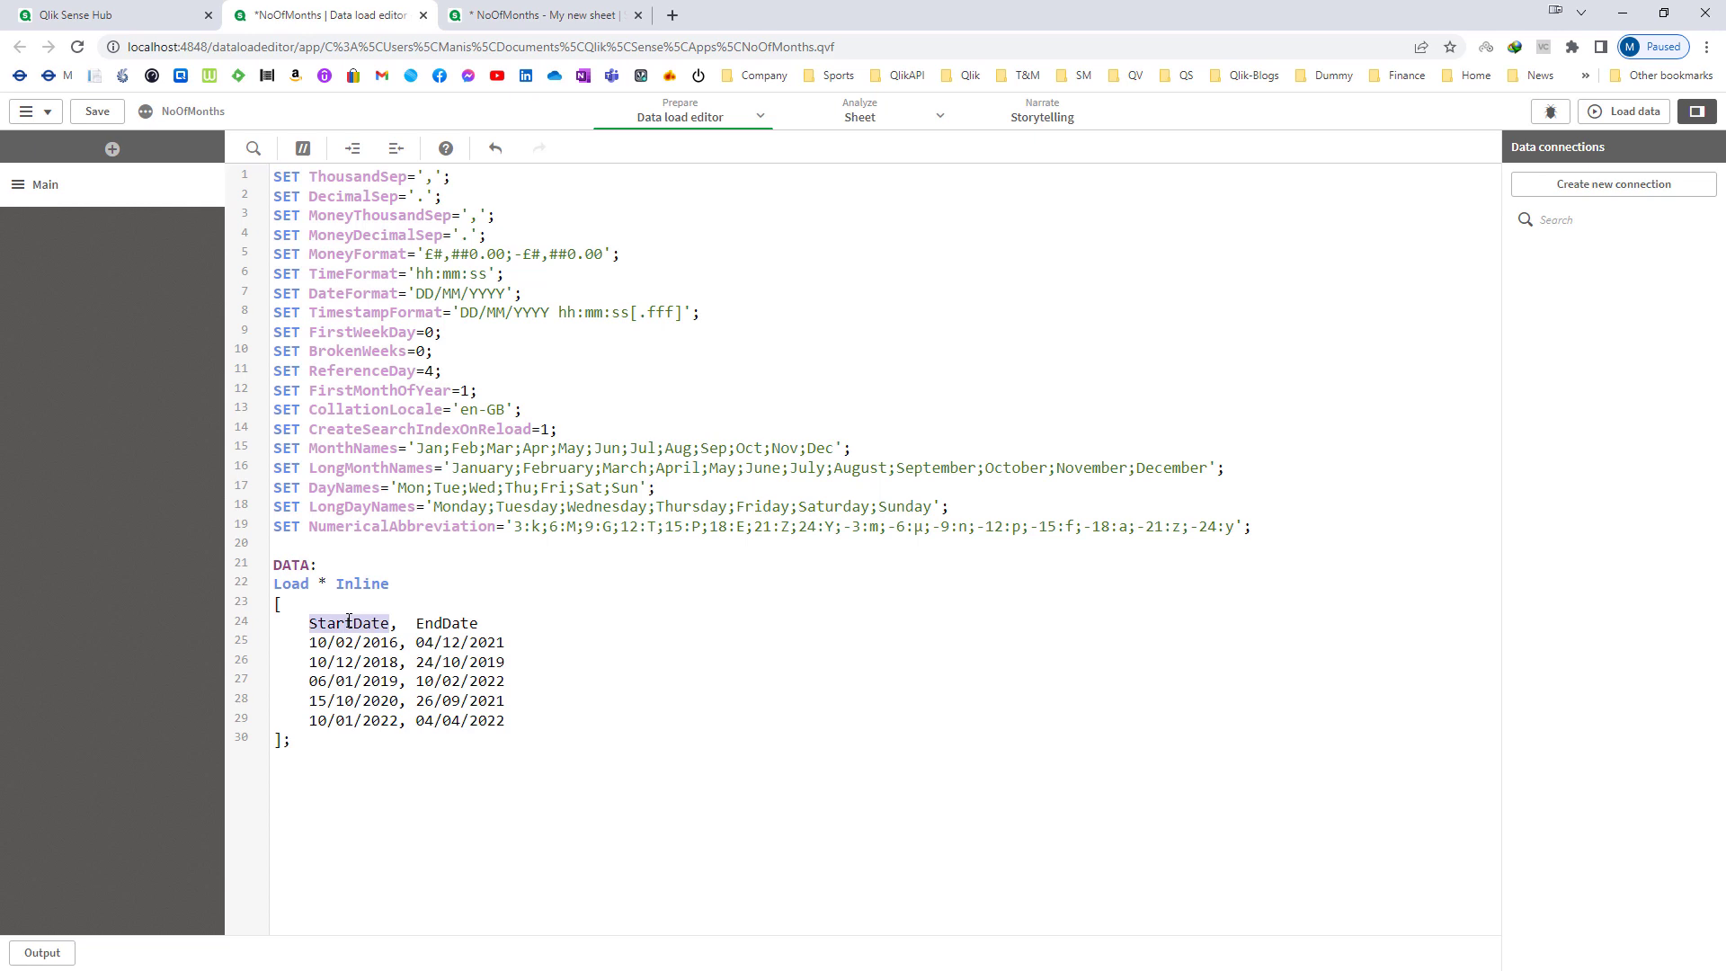
double_click(429, 623)
click(367, 748)
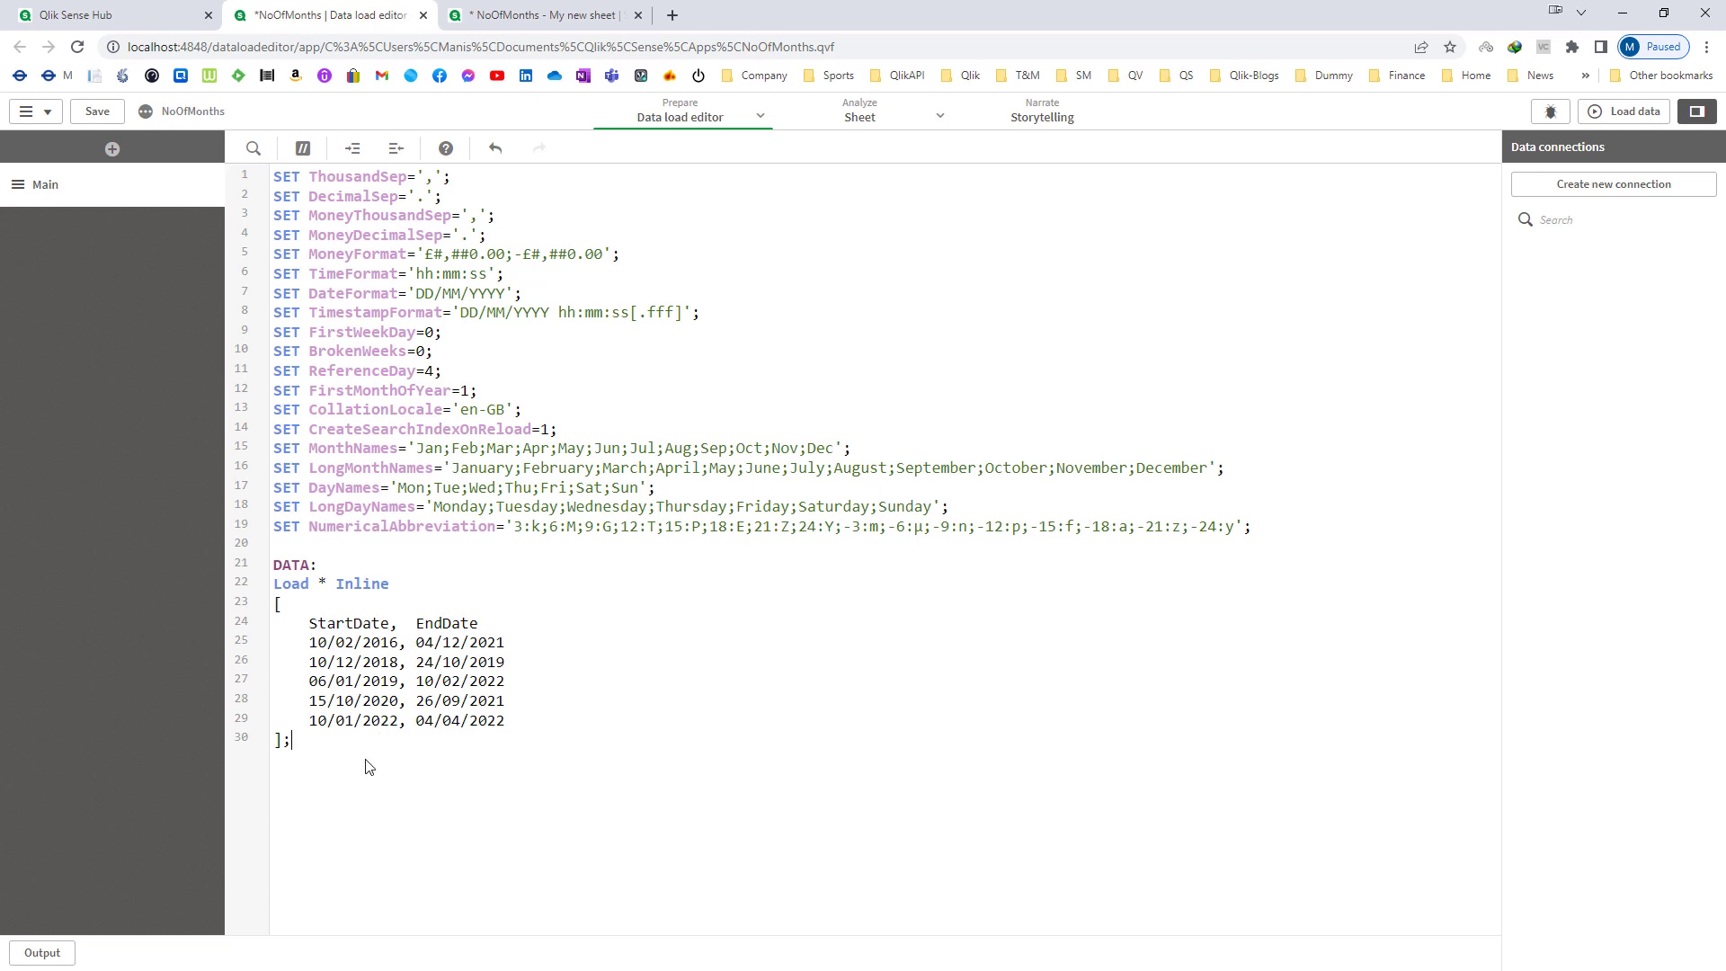
drag(308, 643, 514, 641)
click(529, 693)
click(1642, 118)
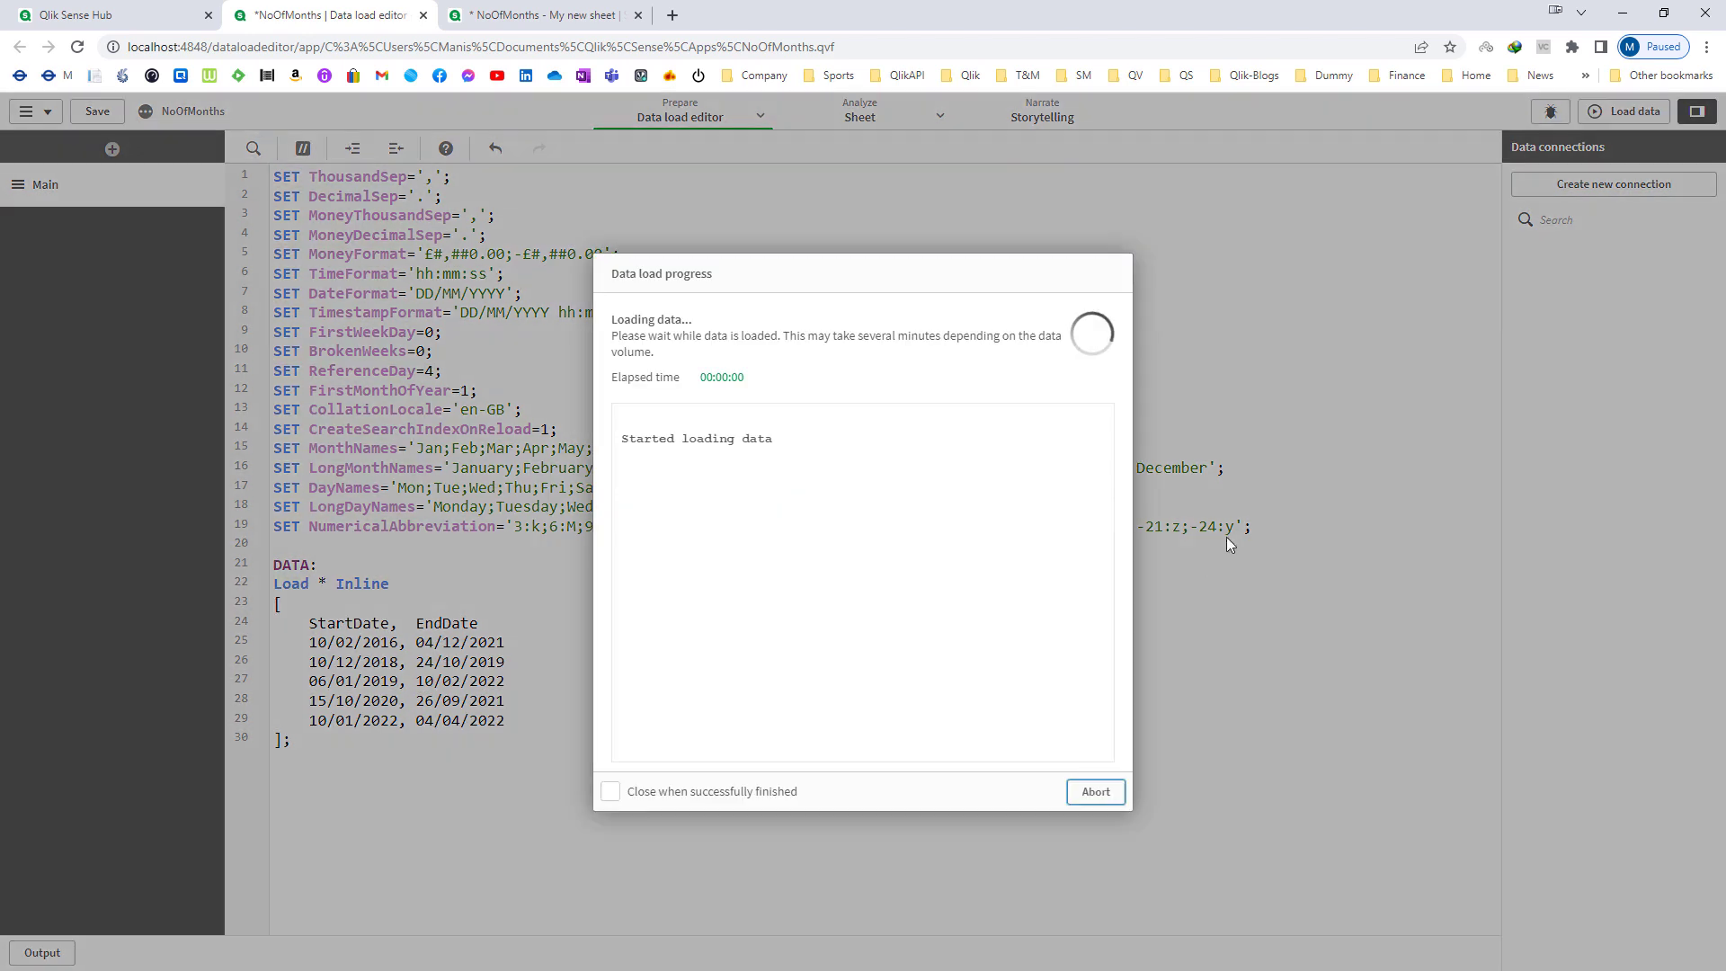
click(550, 15)
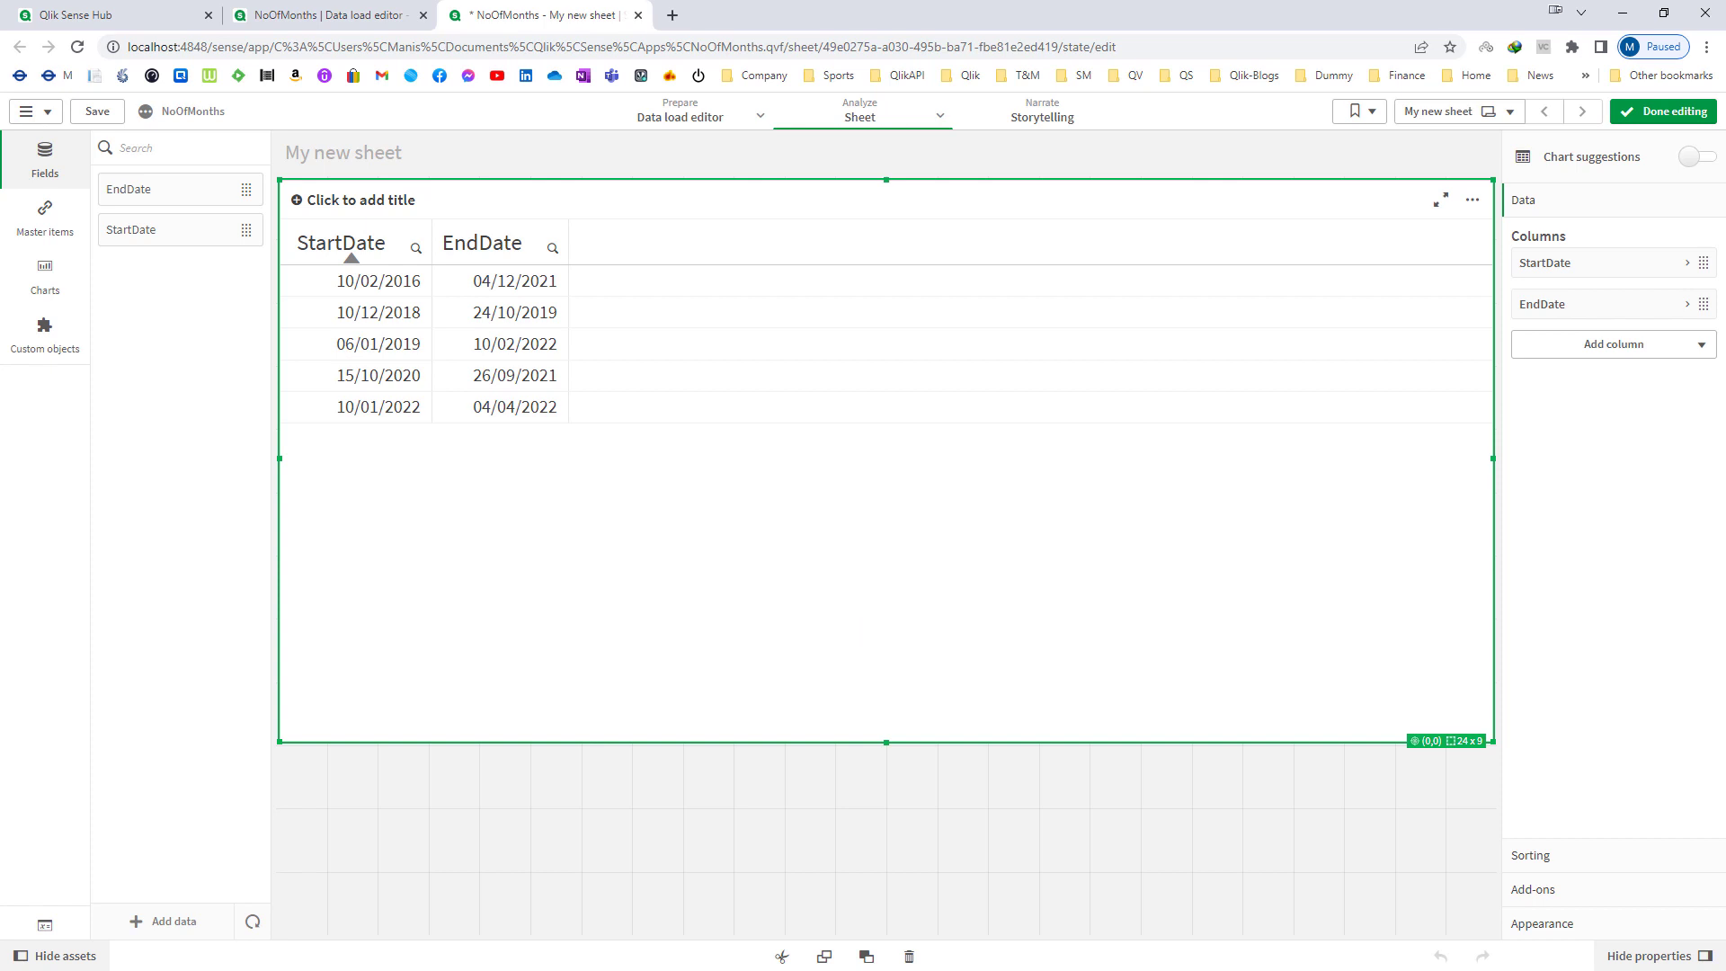
Read the forum's suggested year*12+month expression for counting months between dates
key(alt+Tab)
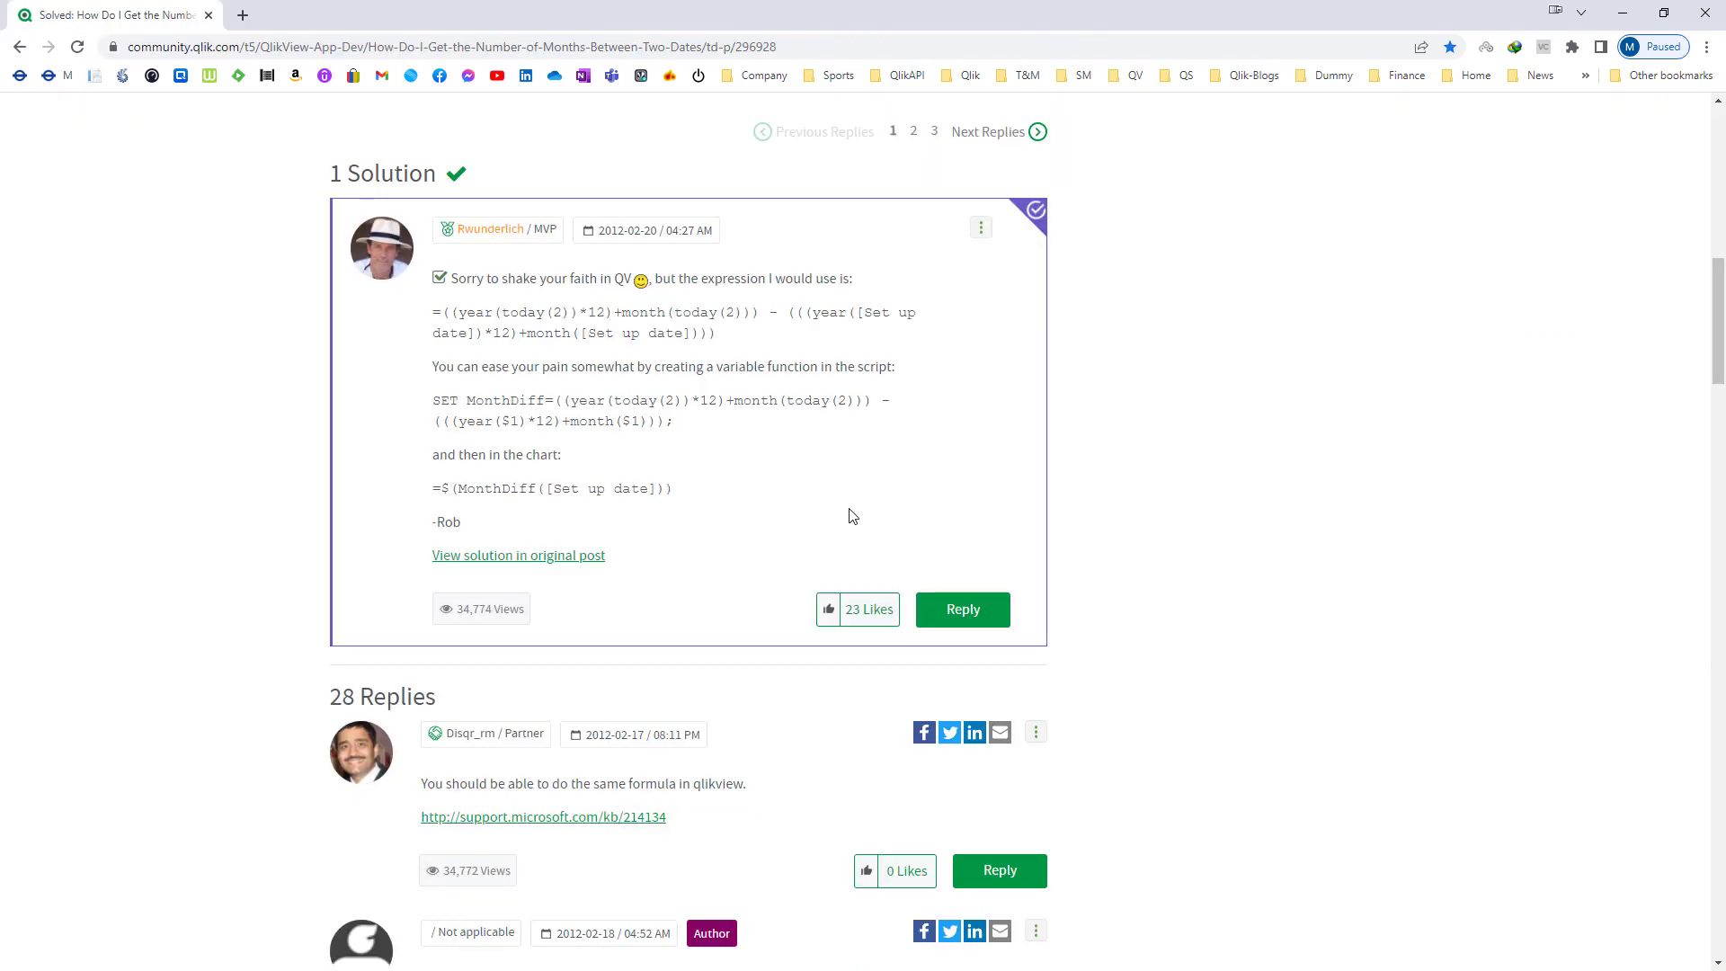
drag(724, 367, 418, 324)
click(676, 448)
Add a Year(StartDate) measure column to the table
click(1622, 13)
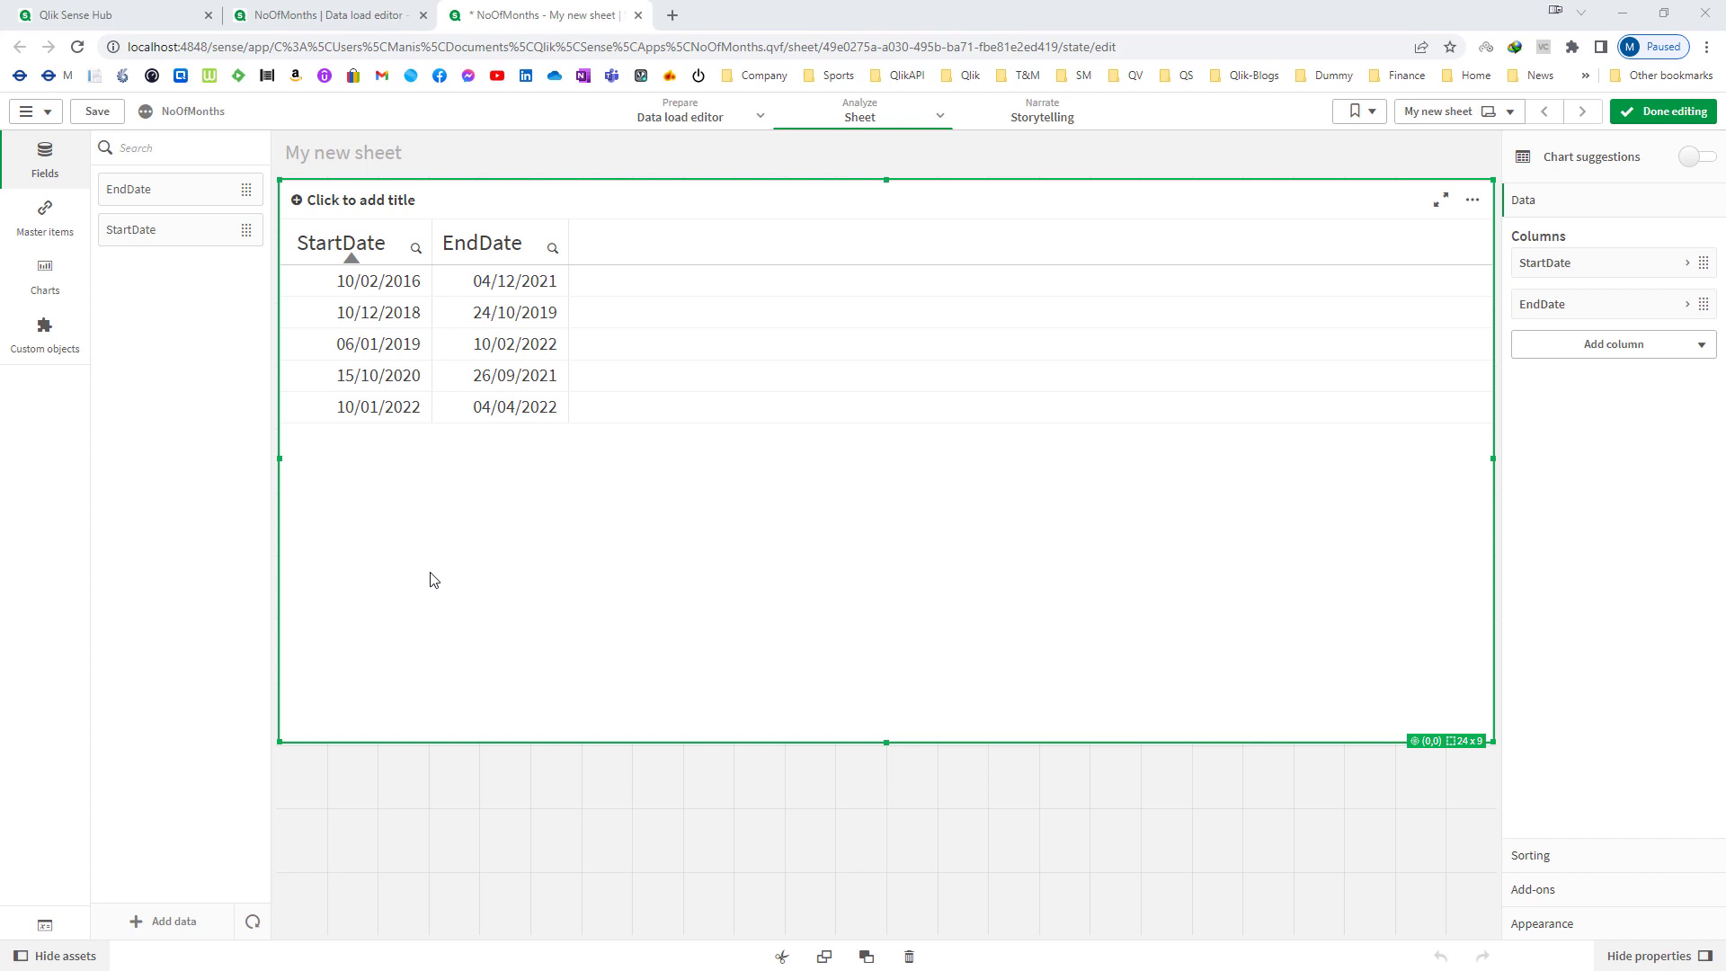
click(1568, 344)
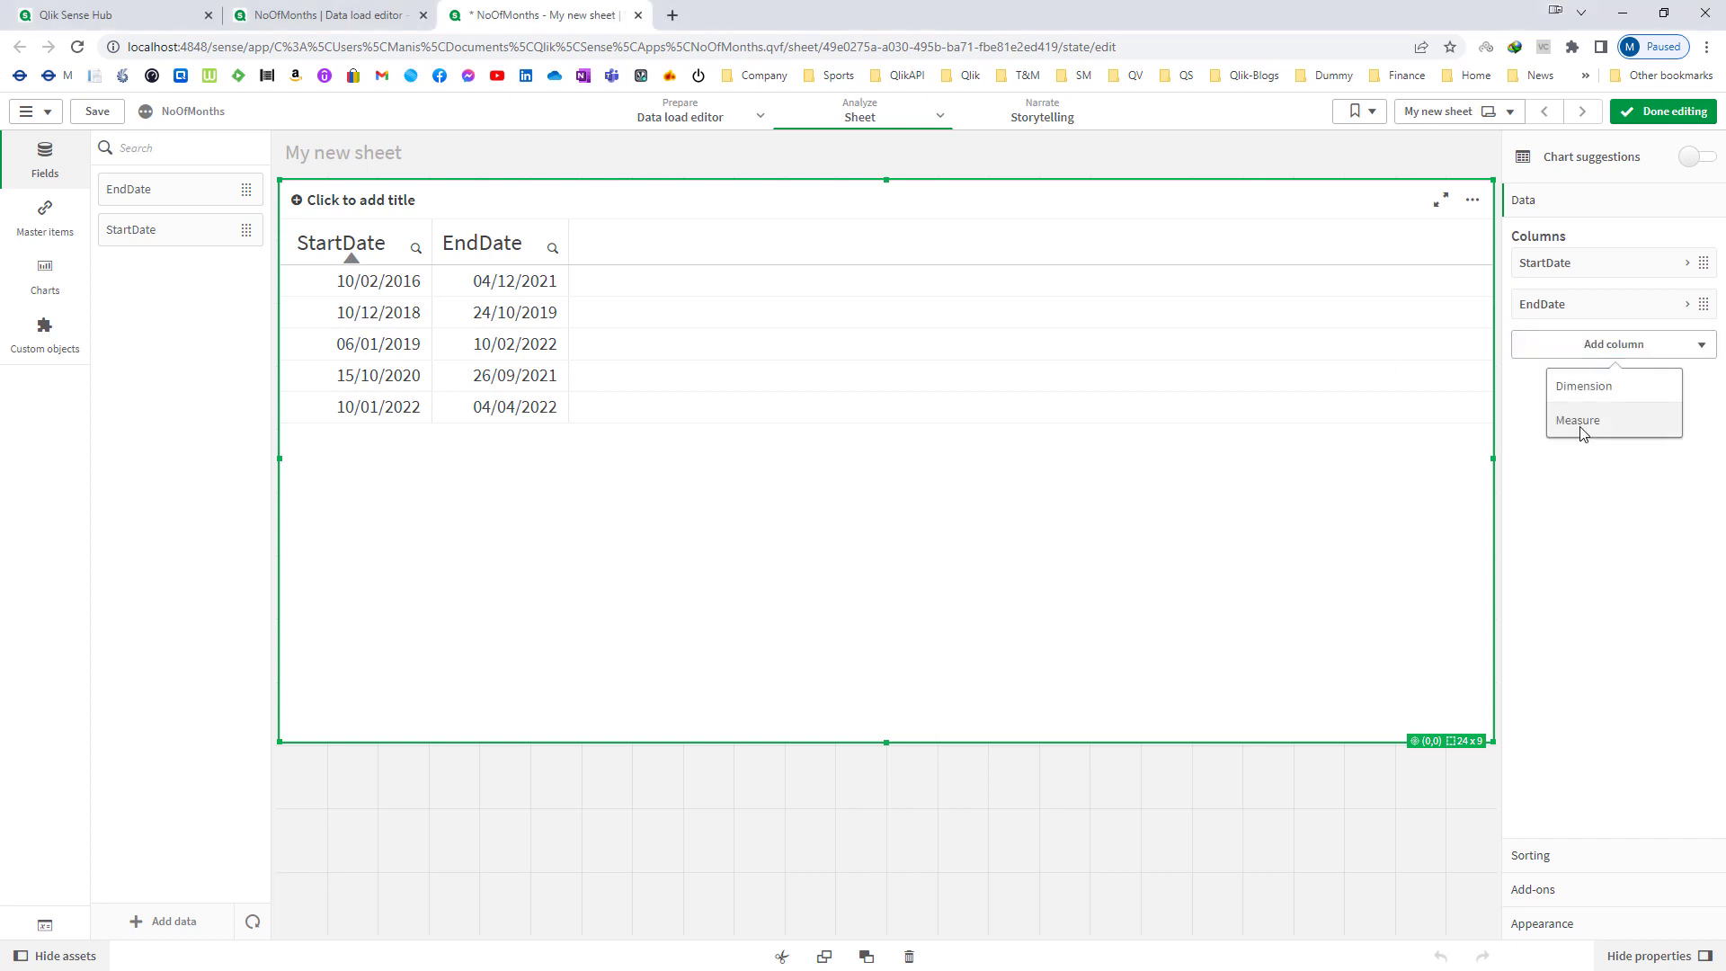
click(1577, 420)
click(1693, 387)
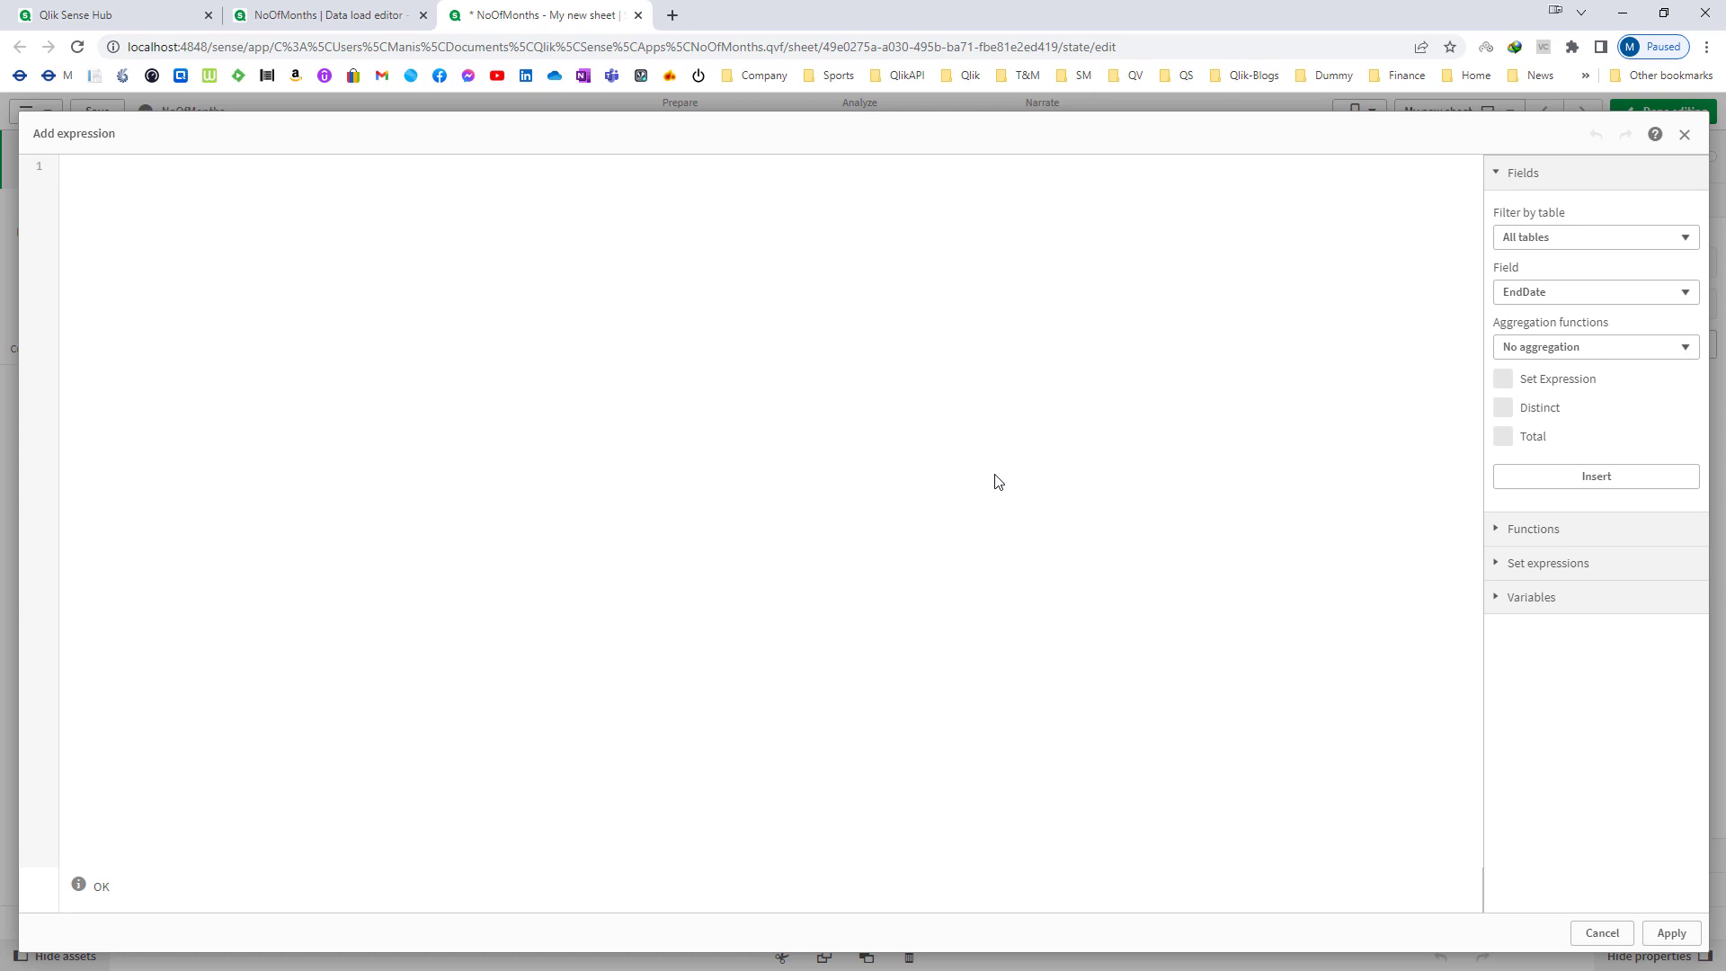
text(Year()
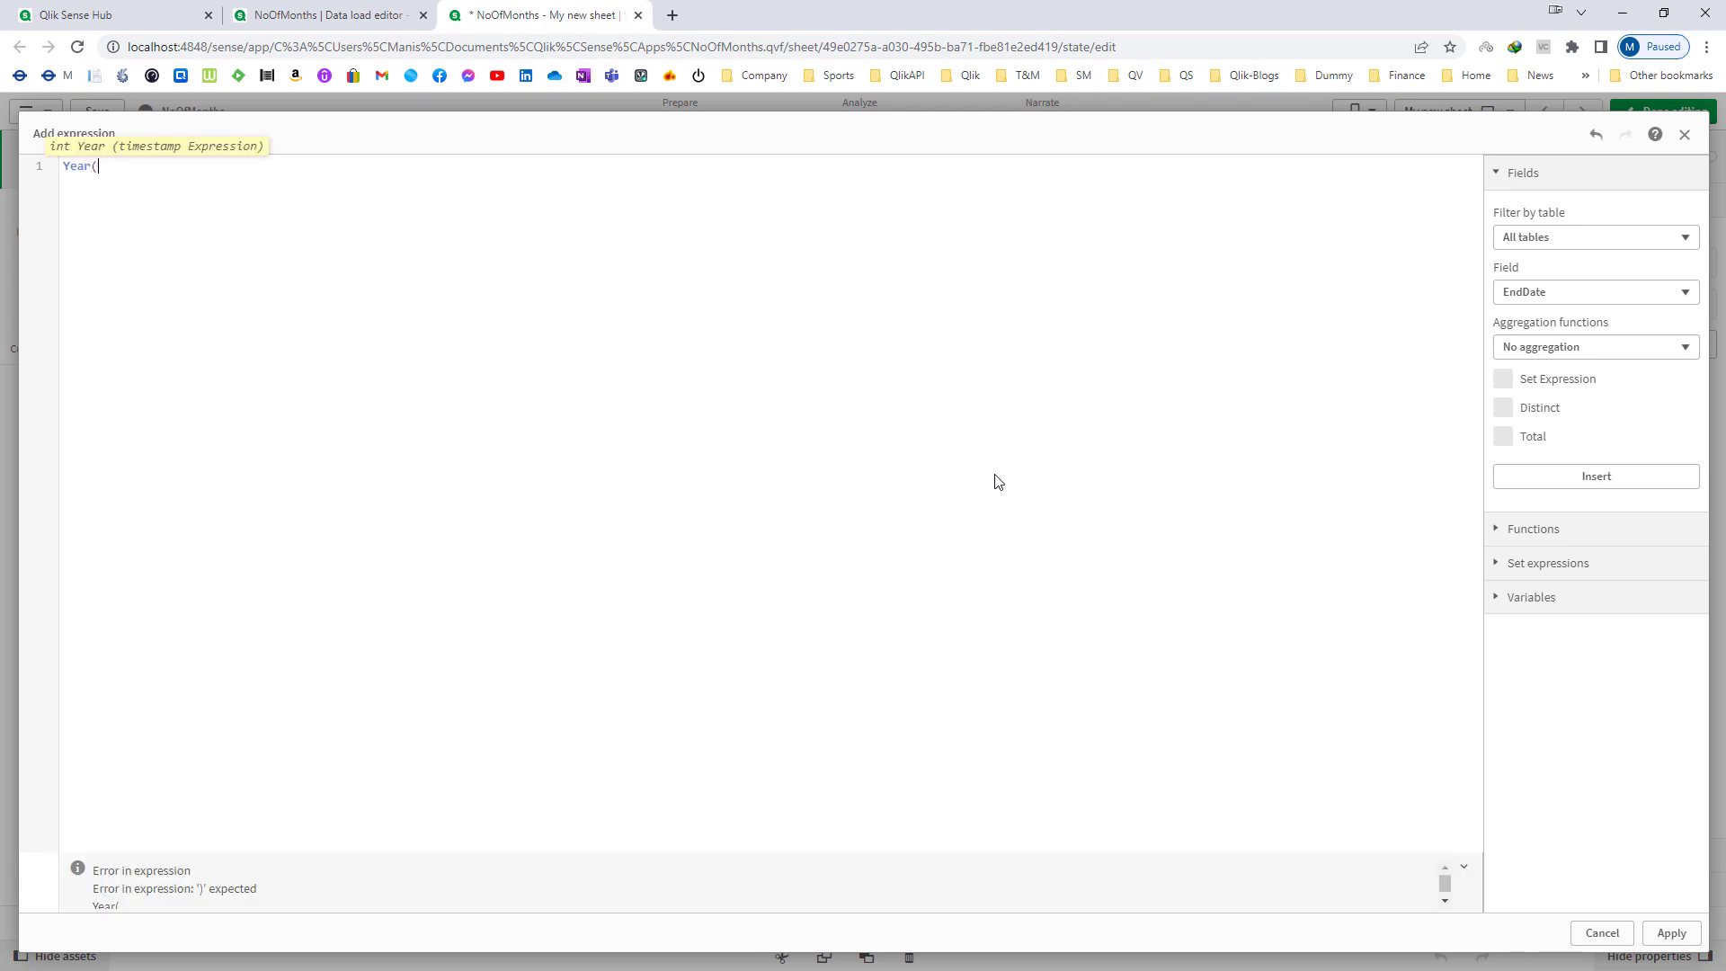
text(StartDate))
click(1670, 932)
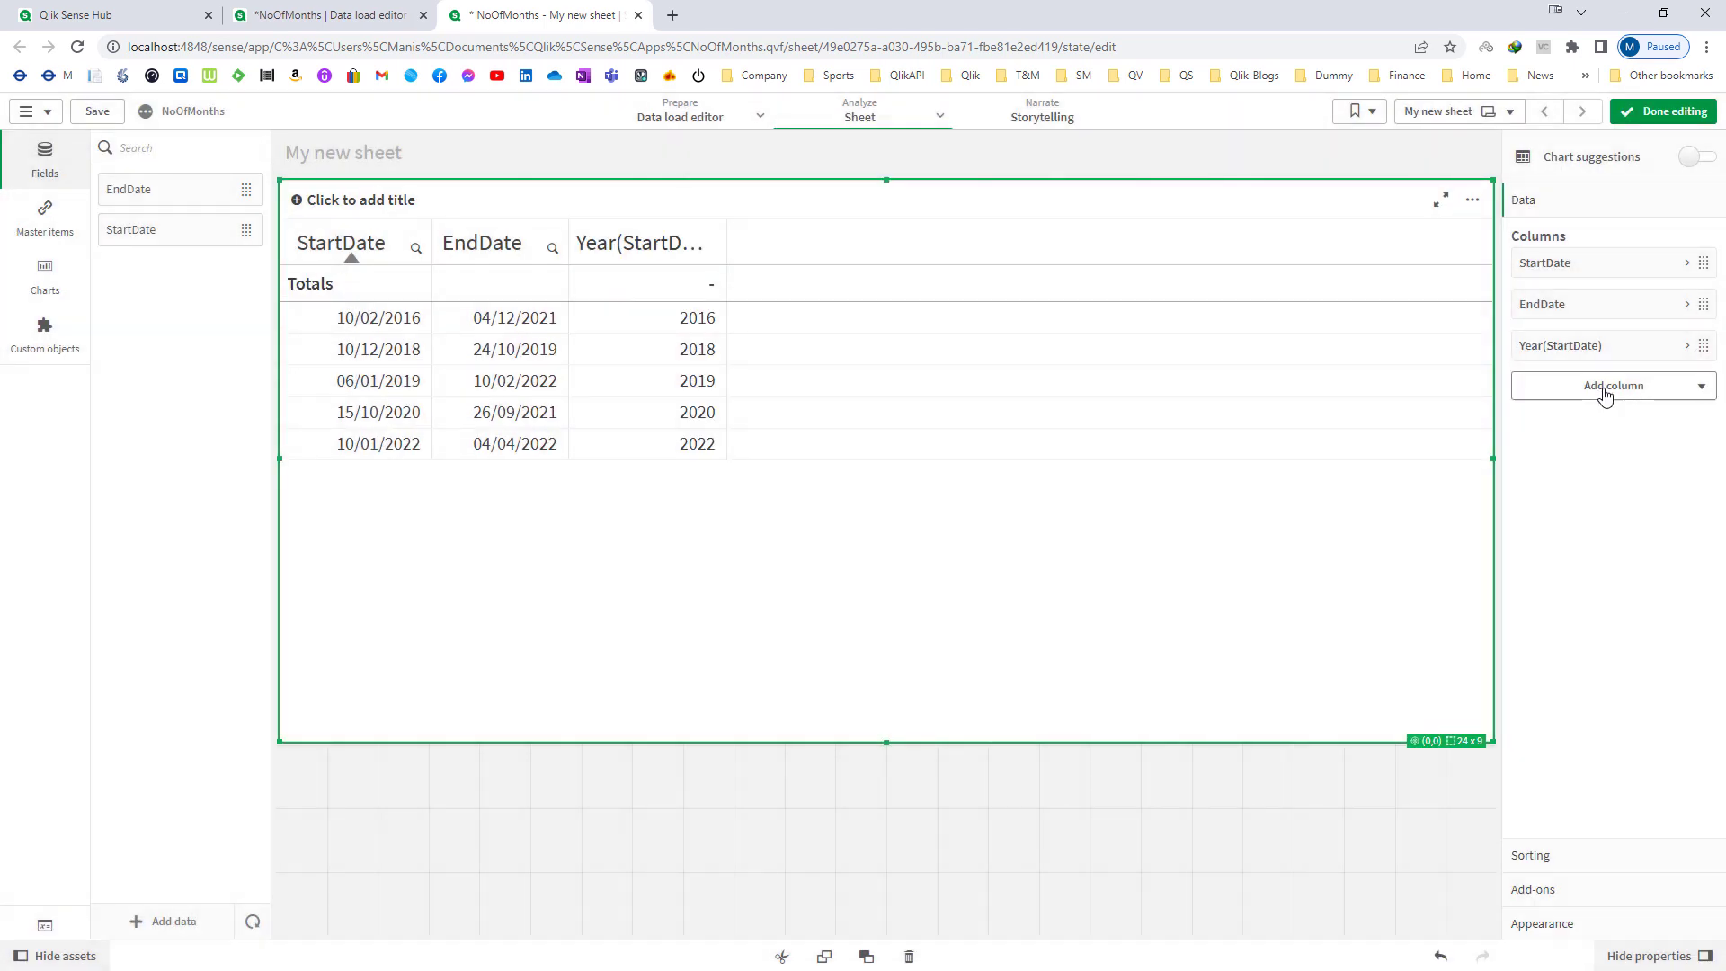
Add a second measure column with Year(EndDate)
click(1598, 384)
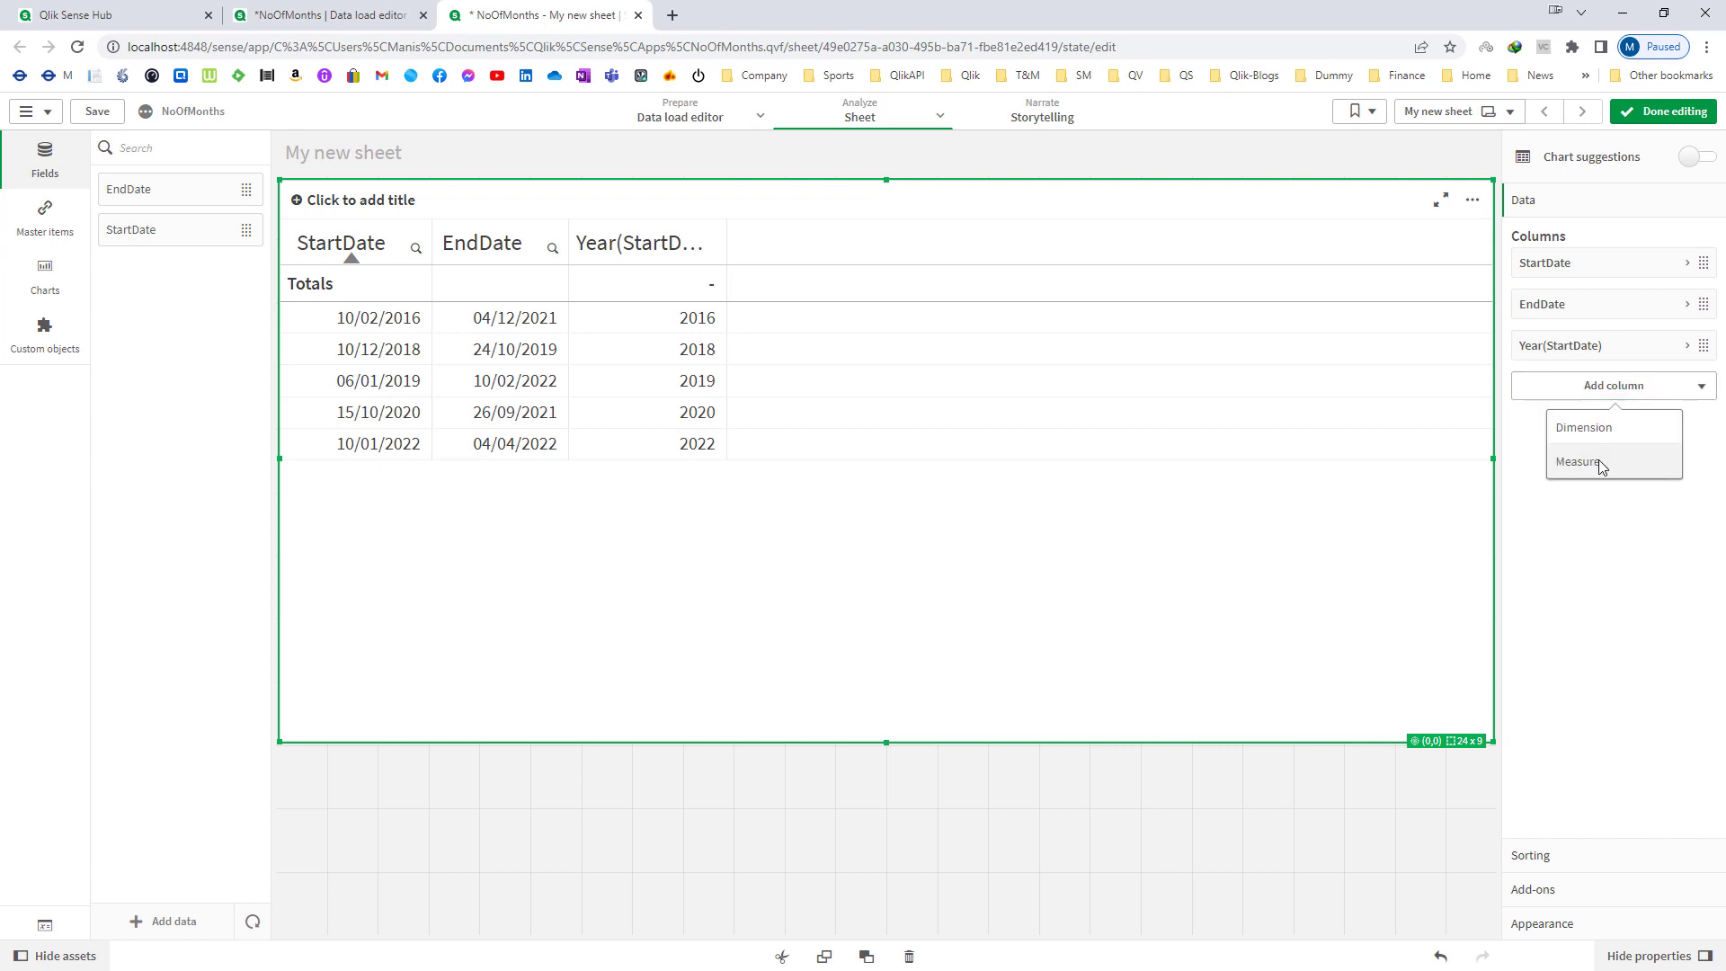
click(1597, 462)
click(1688, 431)
text(Year)
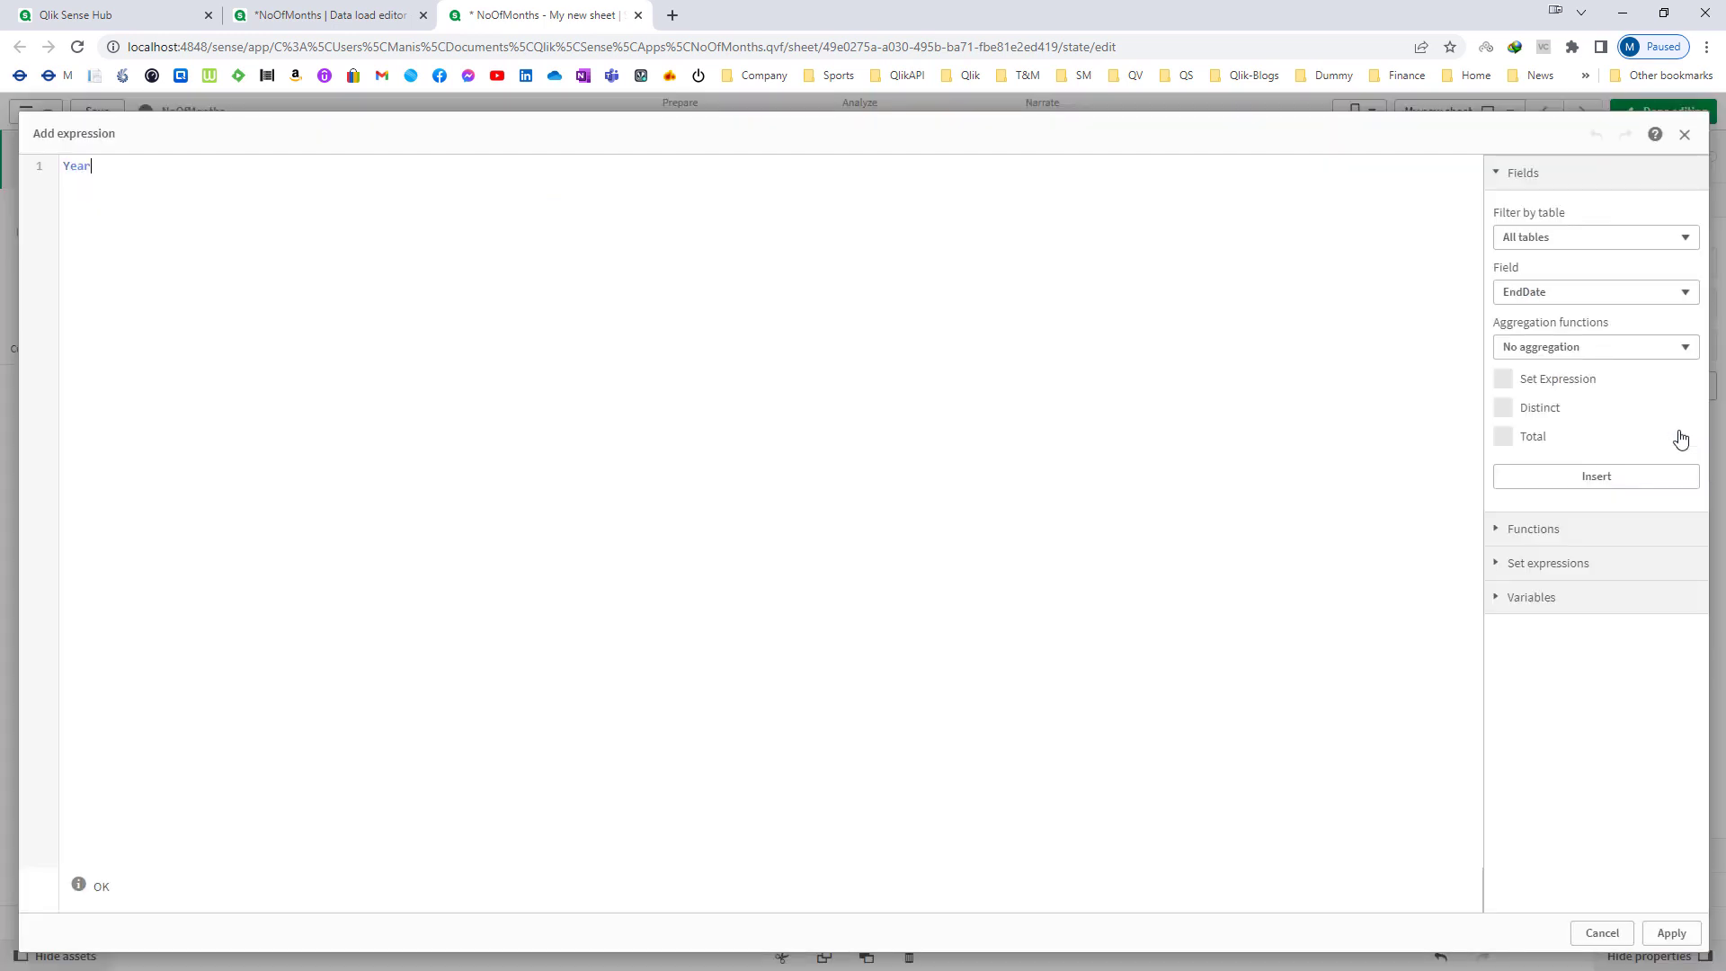
text((EndDate))
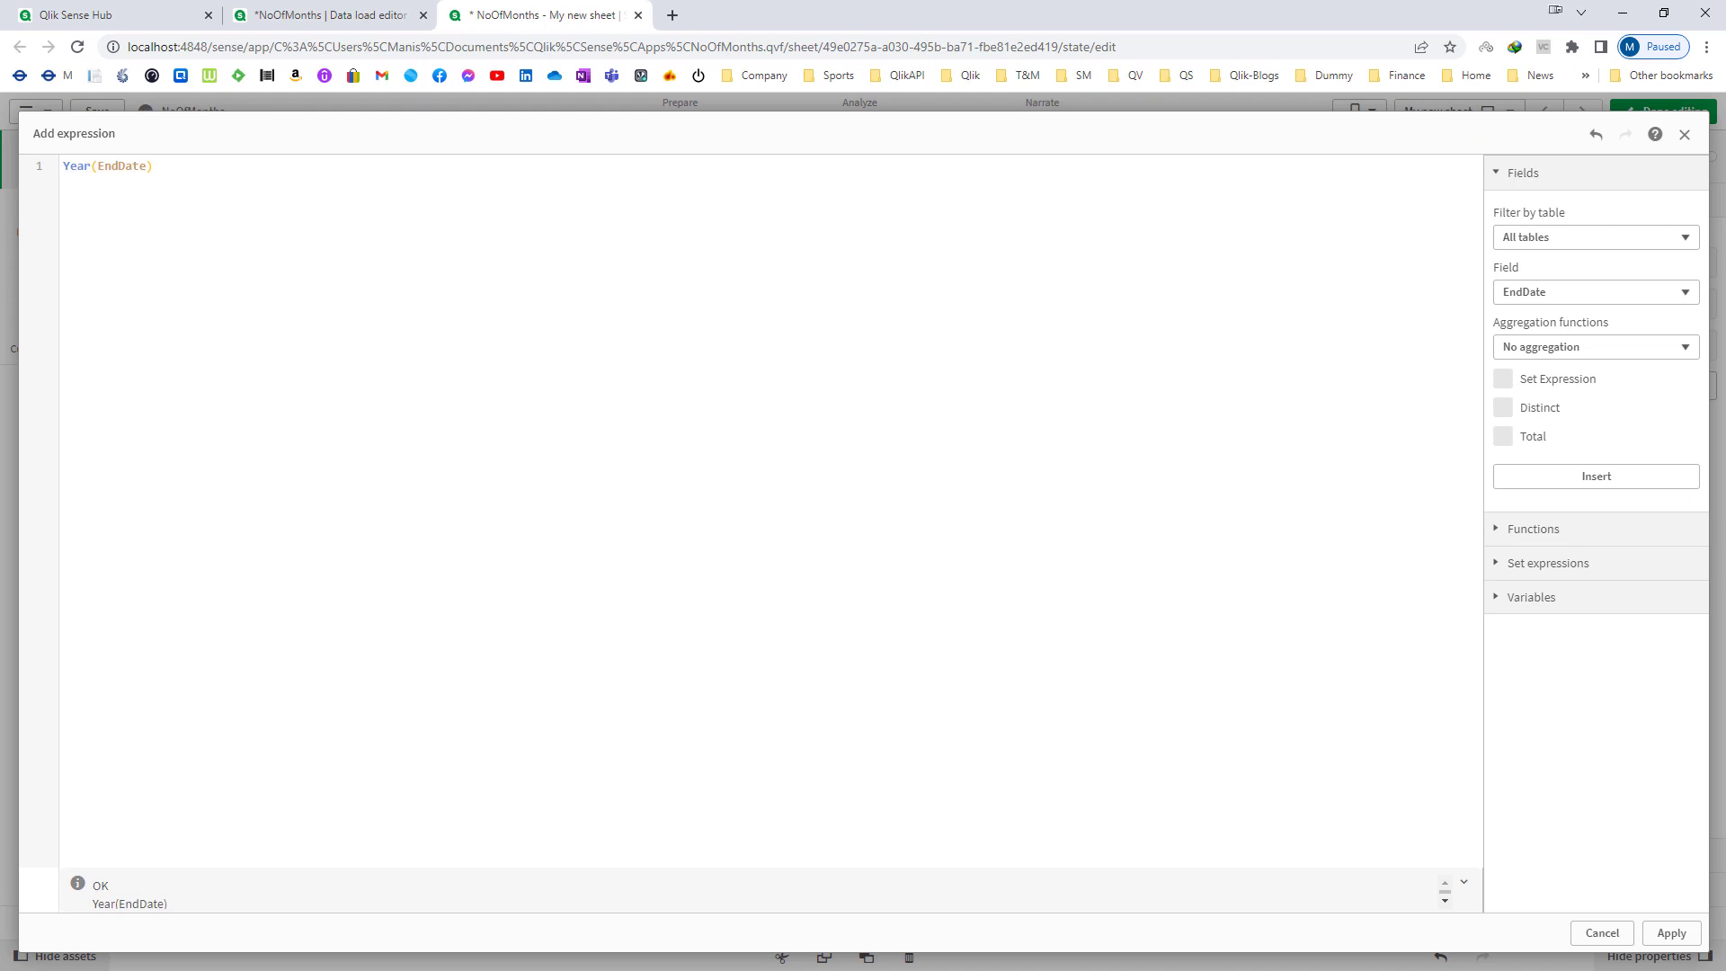
click(1664, 932)
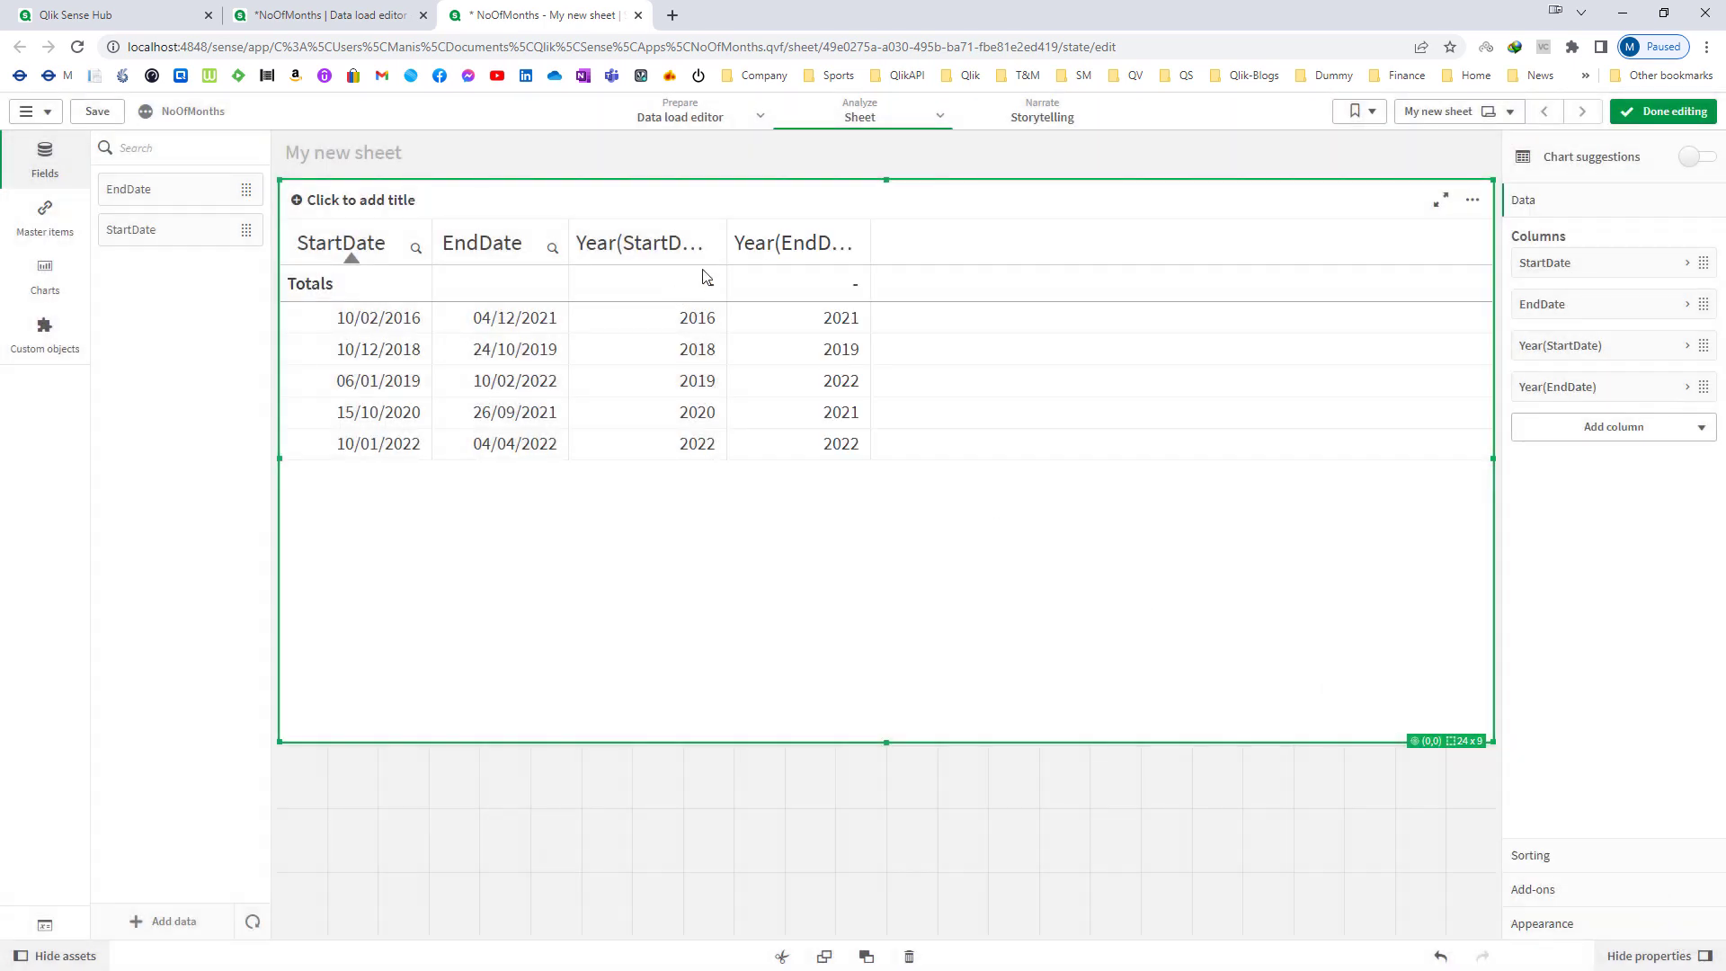
Widen the Year(StartDate) column and change its measure to Year(StartDate) * 12
click(1652, 112)
drag(462, 266, 1139, 249)
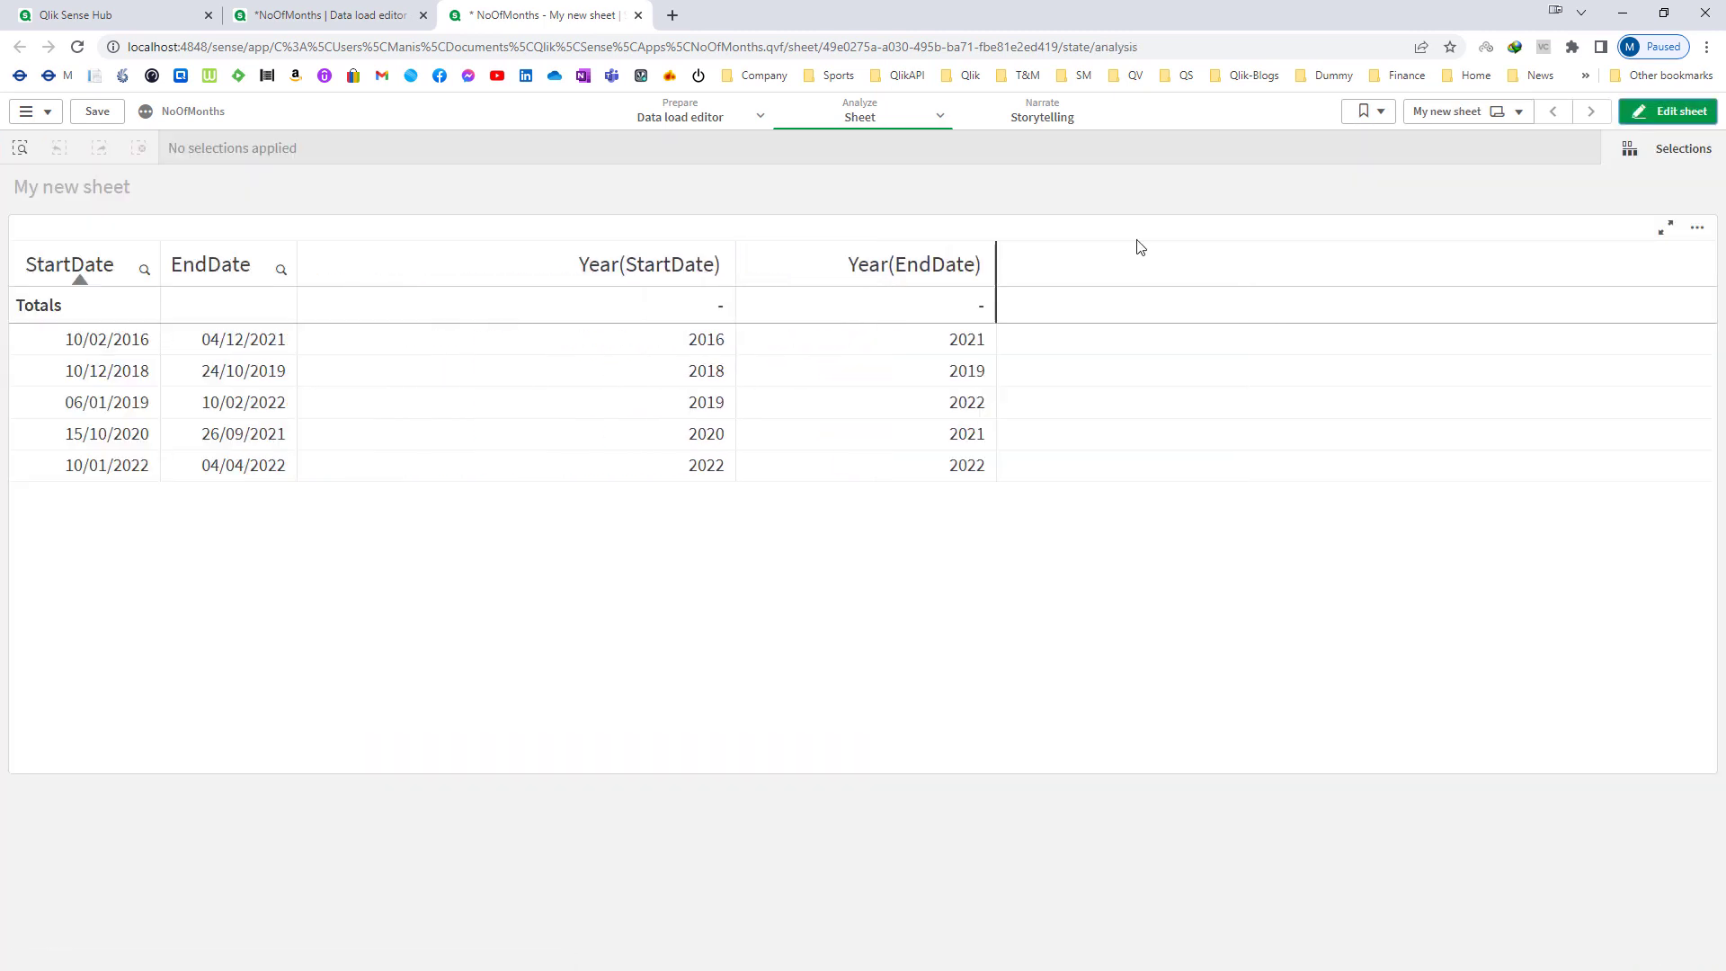
click(1672, 112)
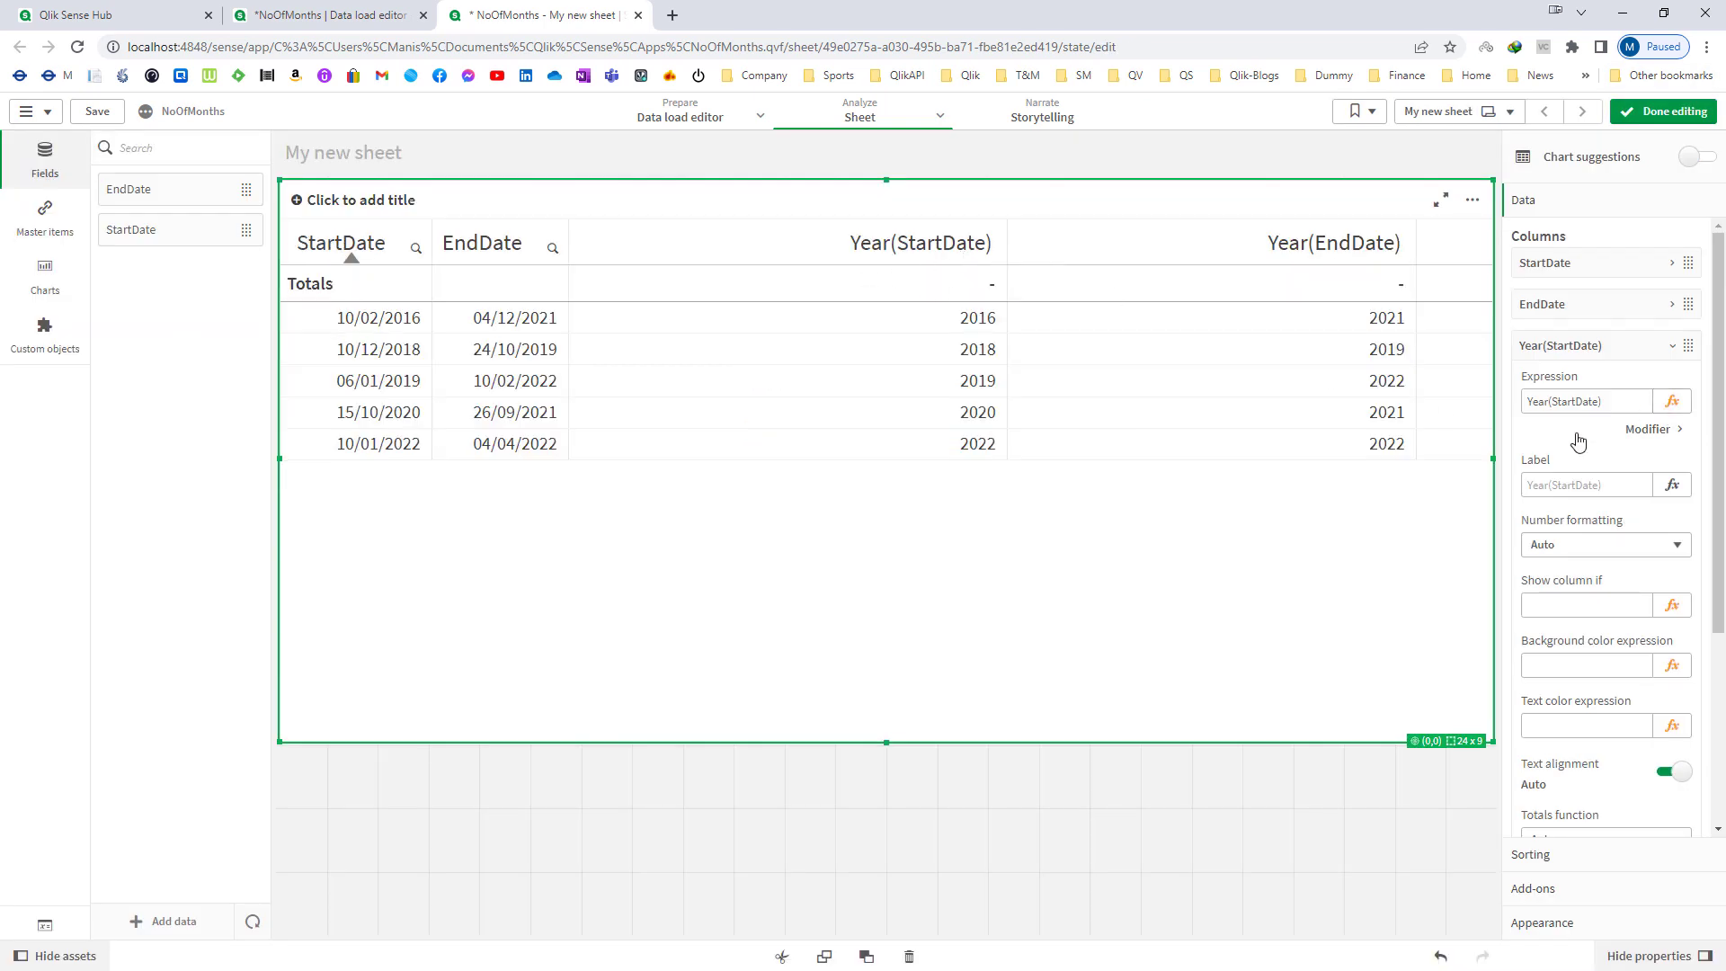
click(1672, 401)
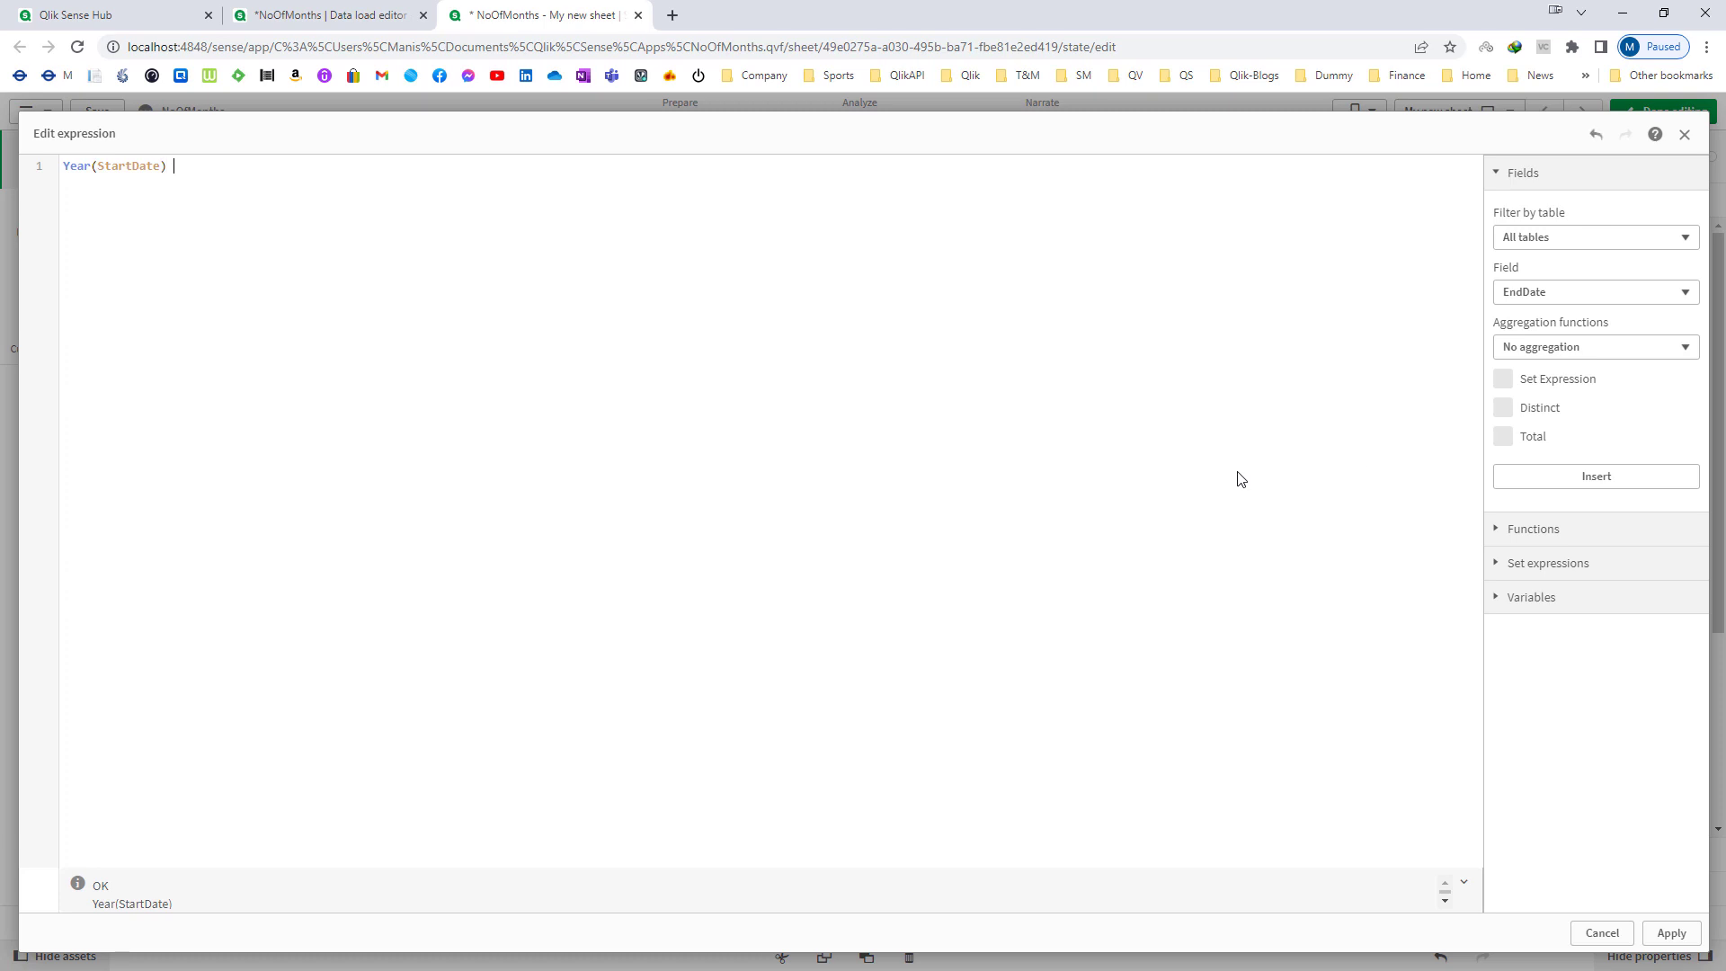
text(* 12)
click(1669, 932)
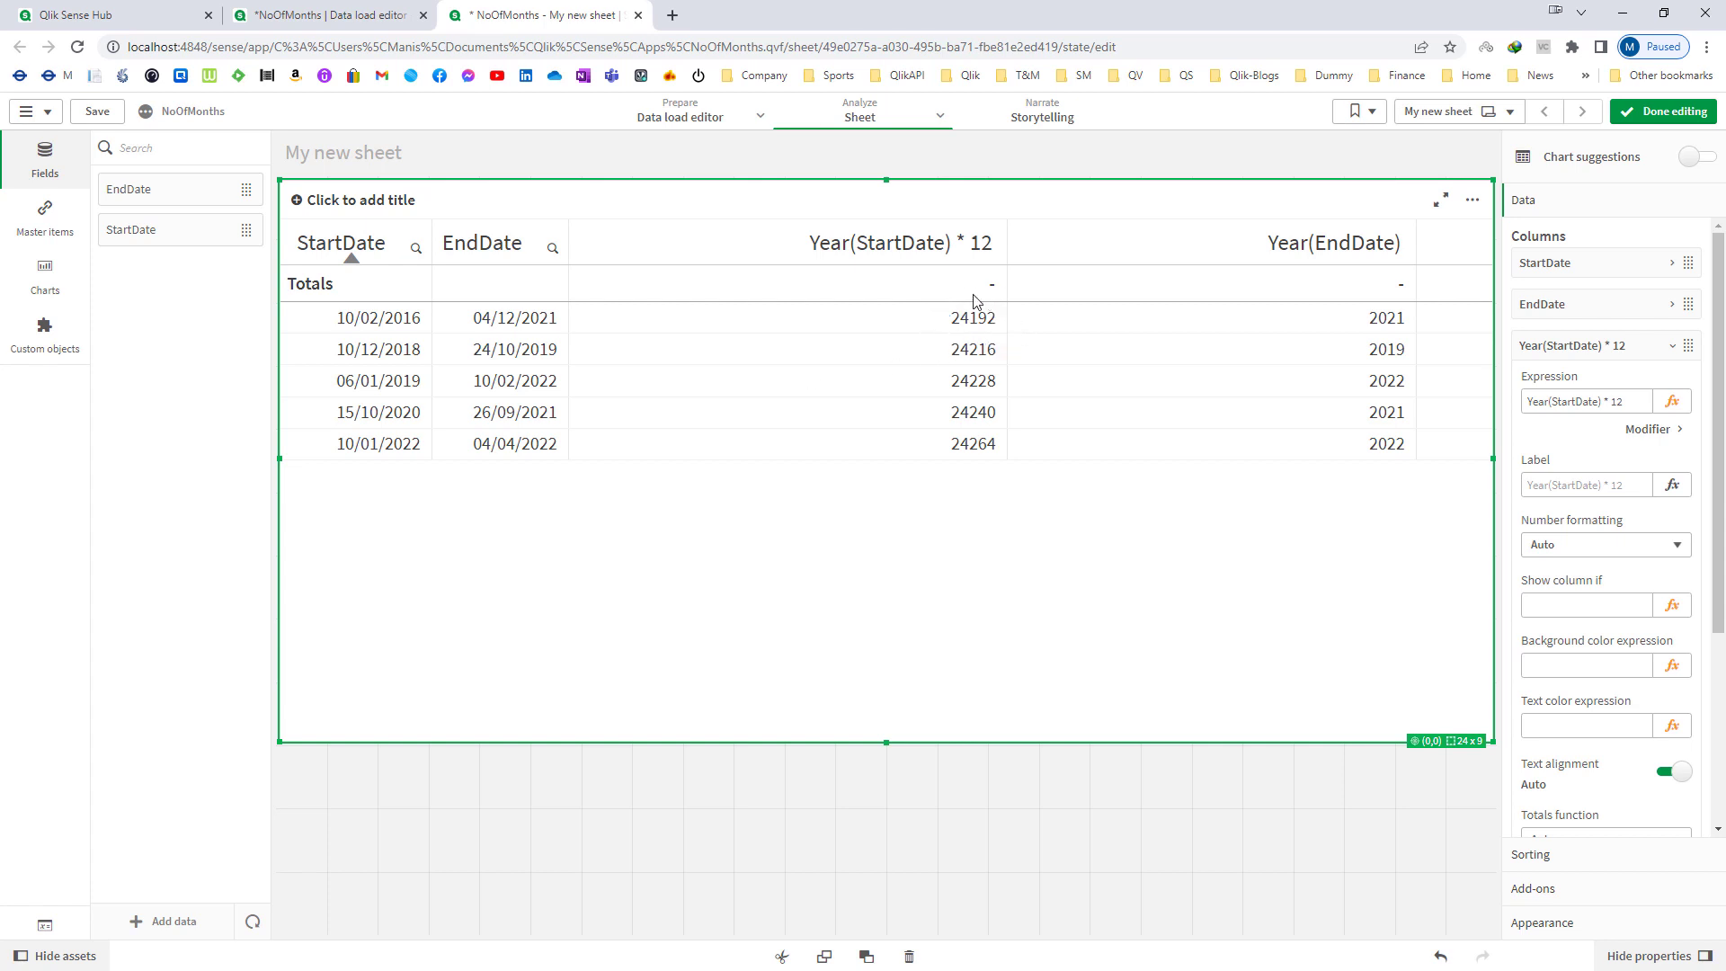
Change the end-date measure to Year(EndDate) * 12
click(1641, 350)
click(1587, 387)
click(1672, 447)
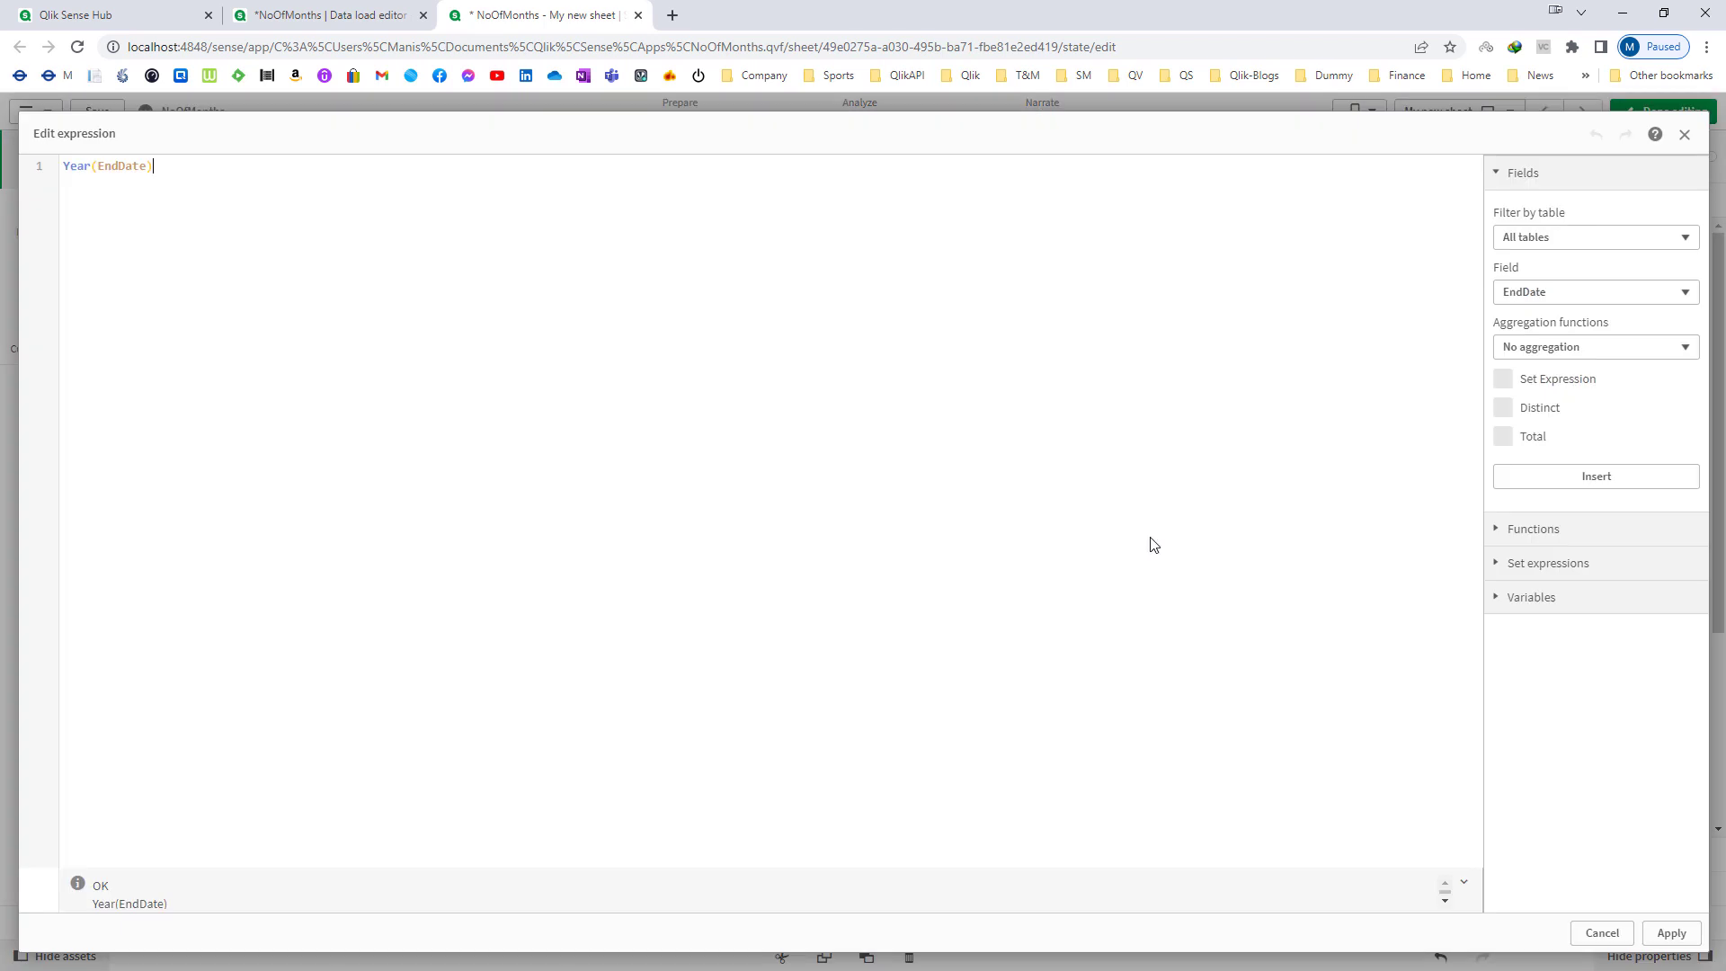
text(* 12)
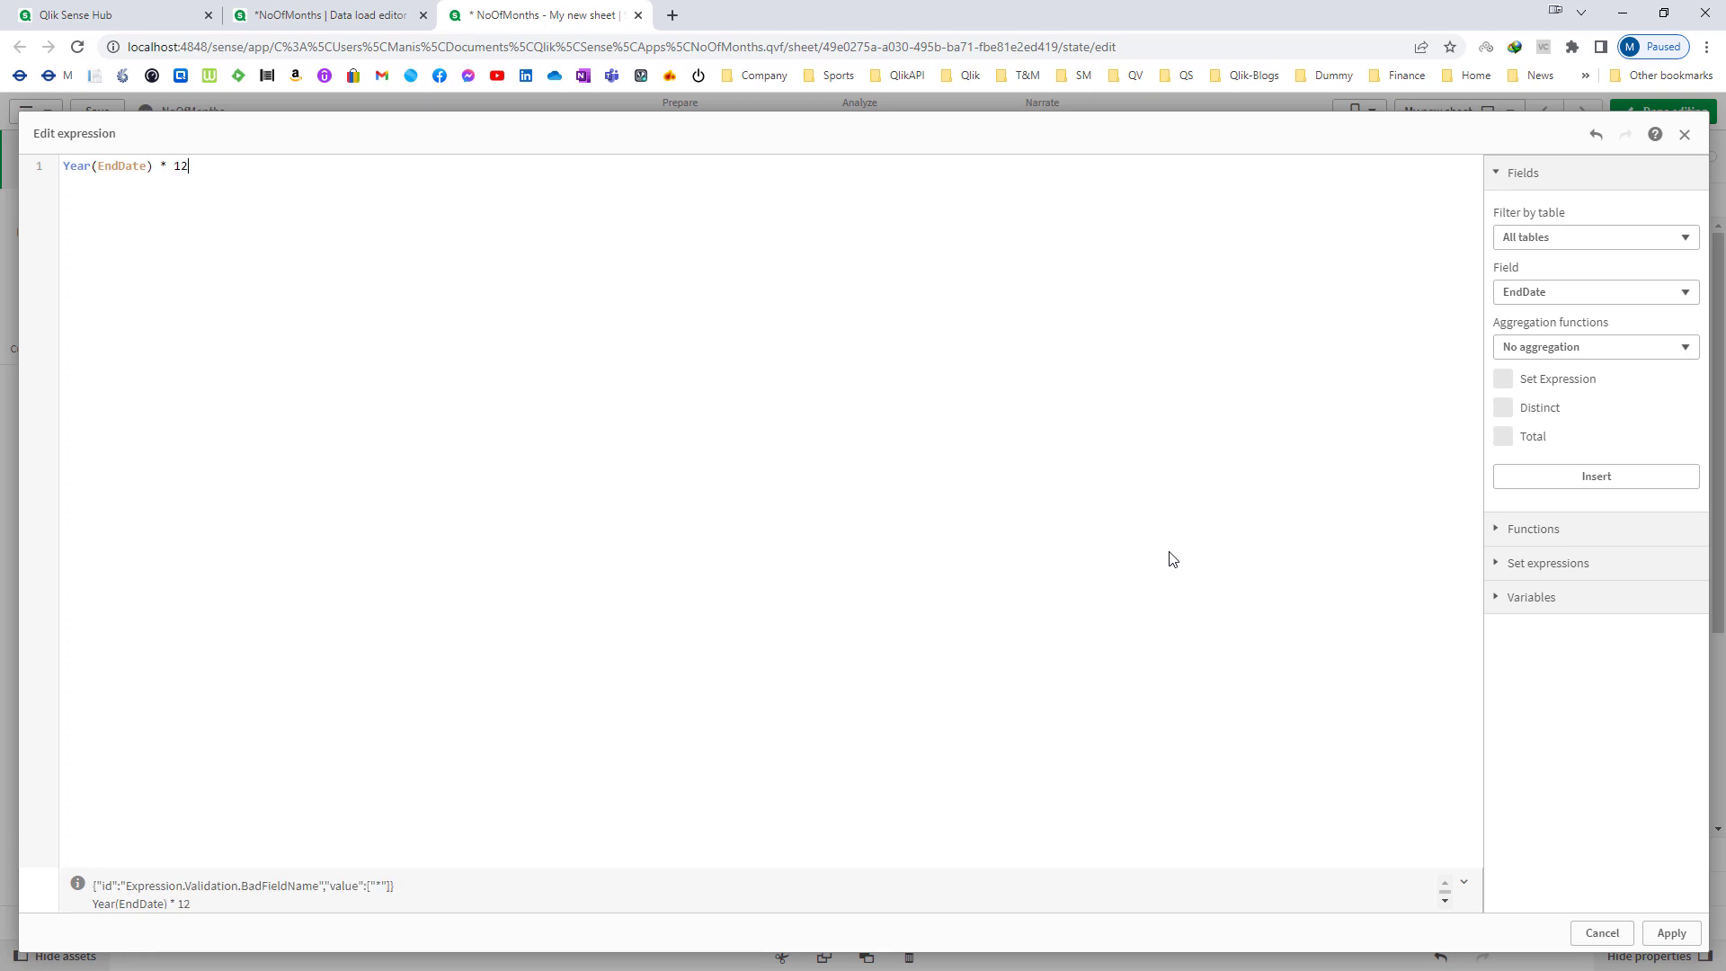
click(1671, 934)
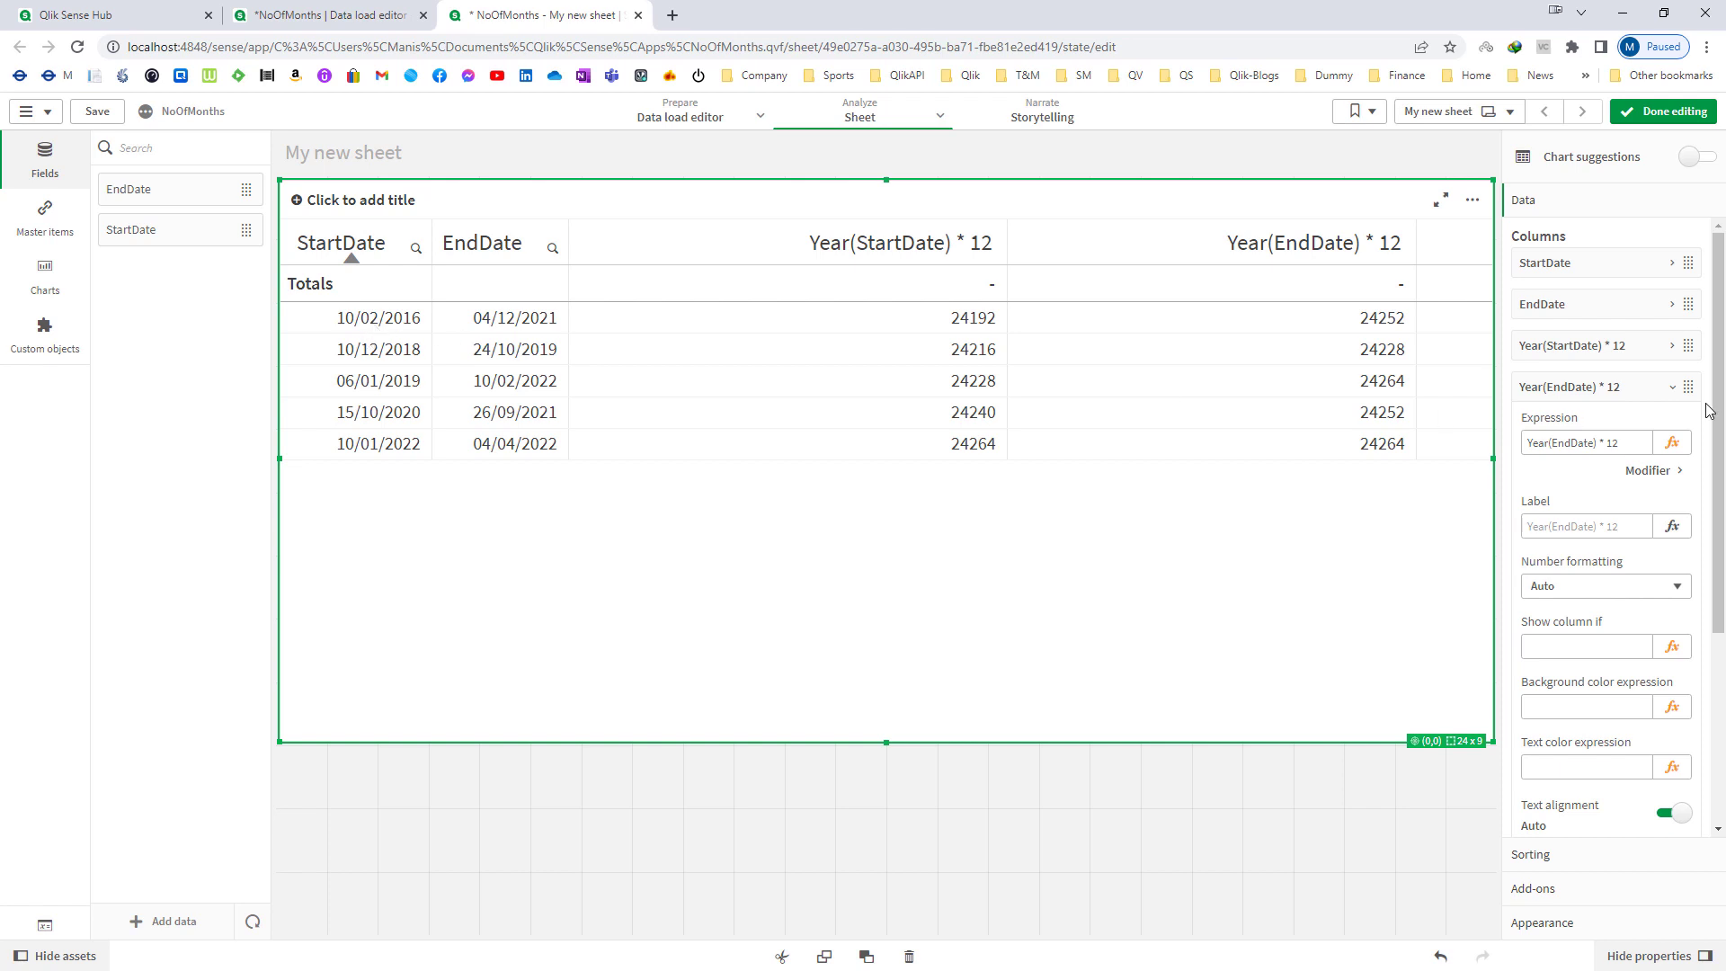
Extend the start measure to ((Year(StartDate) * 12) + (Month(StartDate))) and copy it
click(1650, 352)
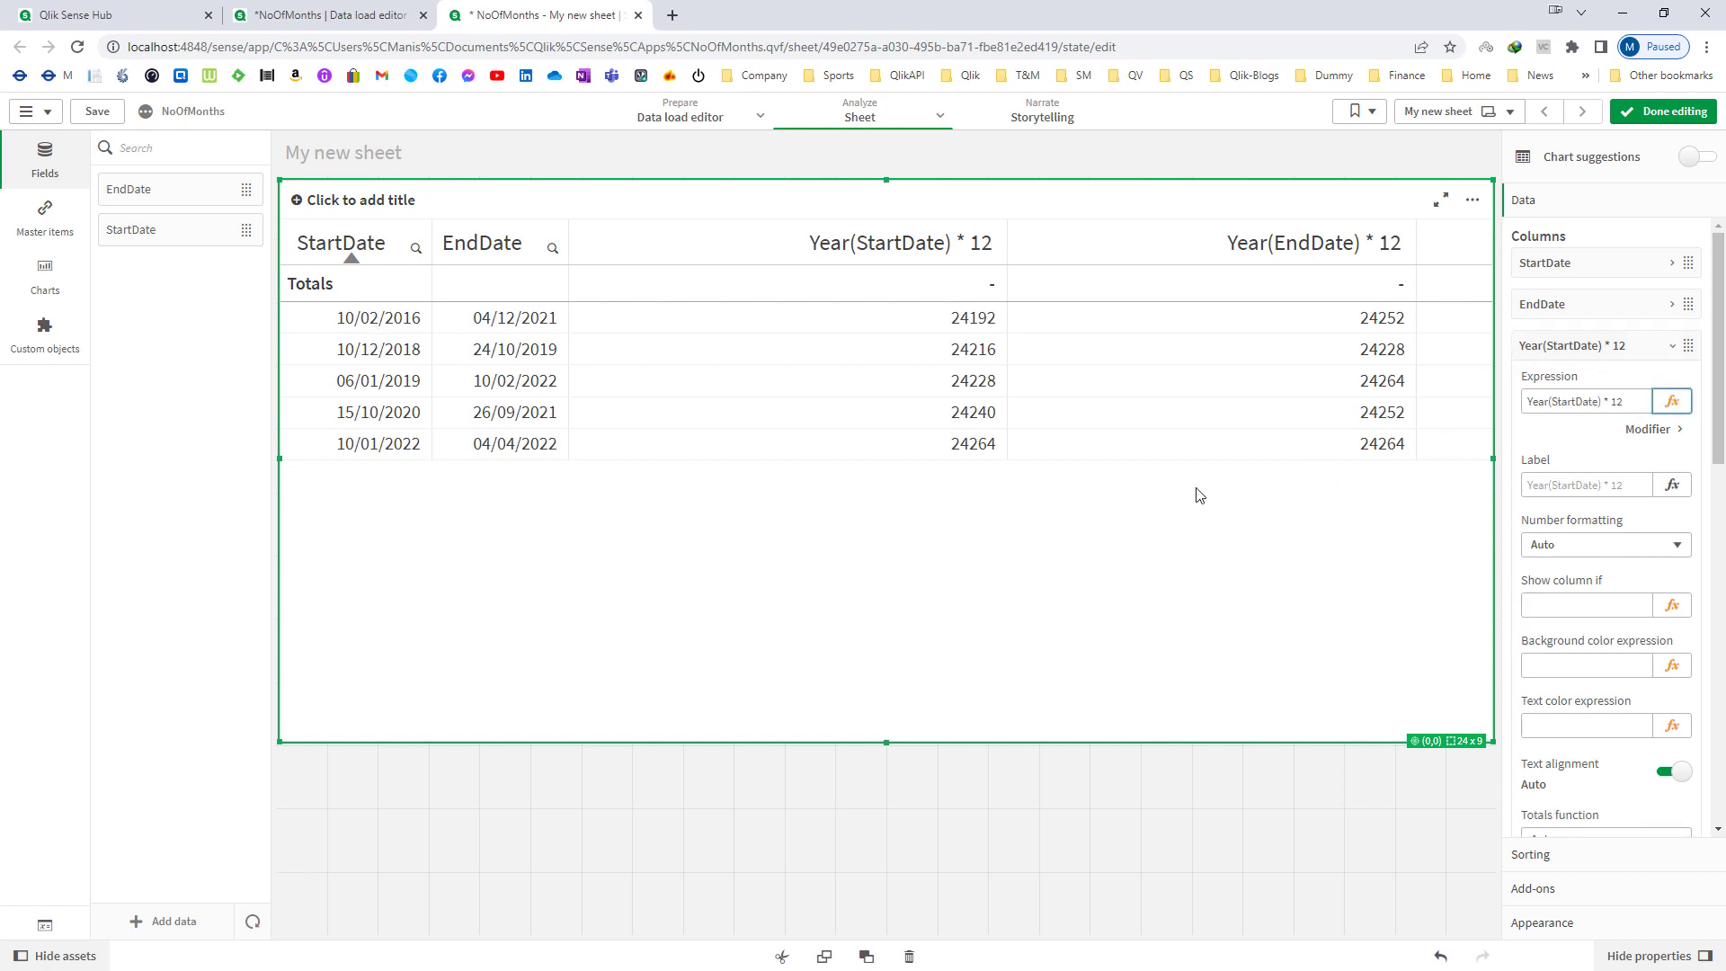
click(1672, 401)
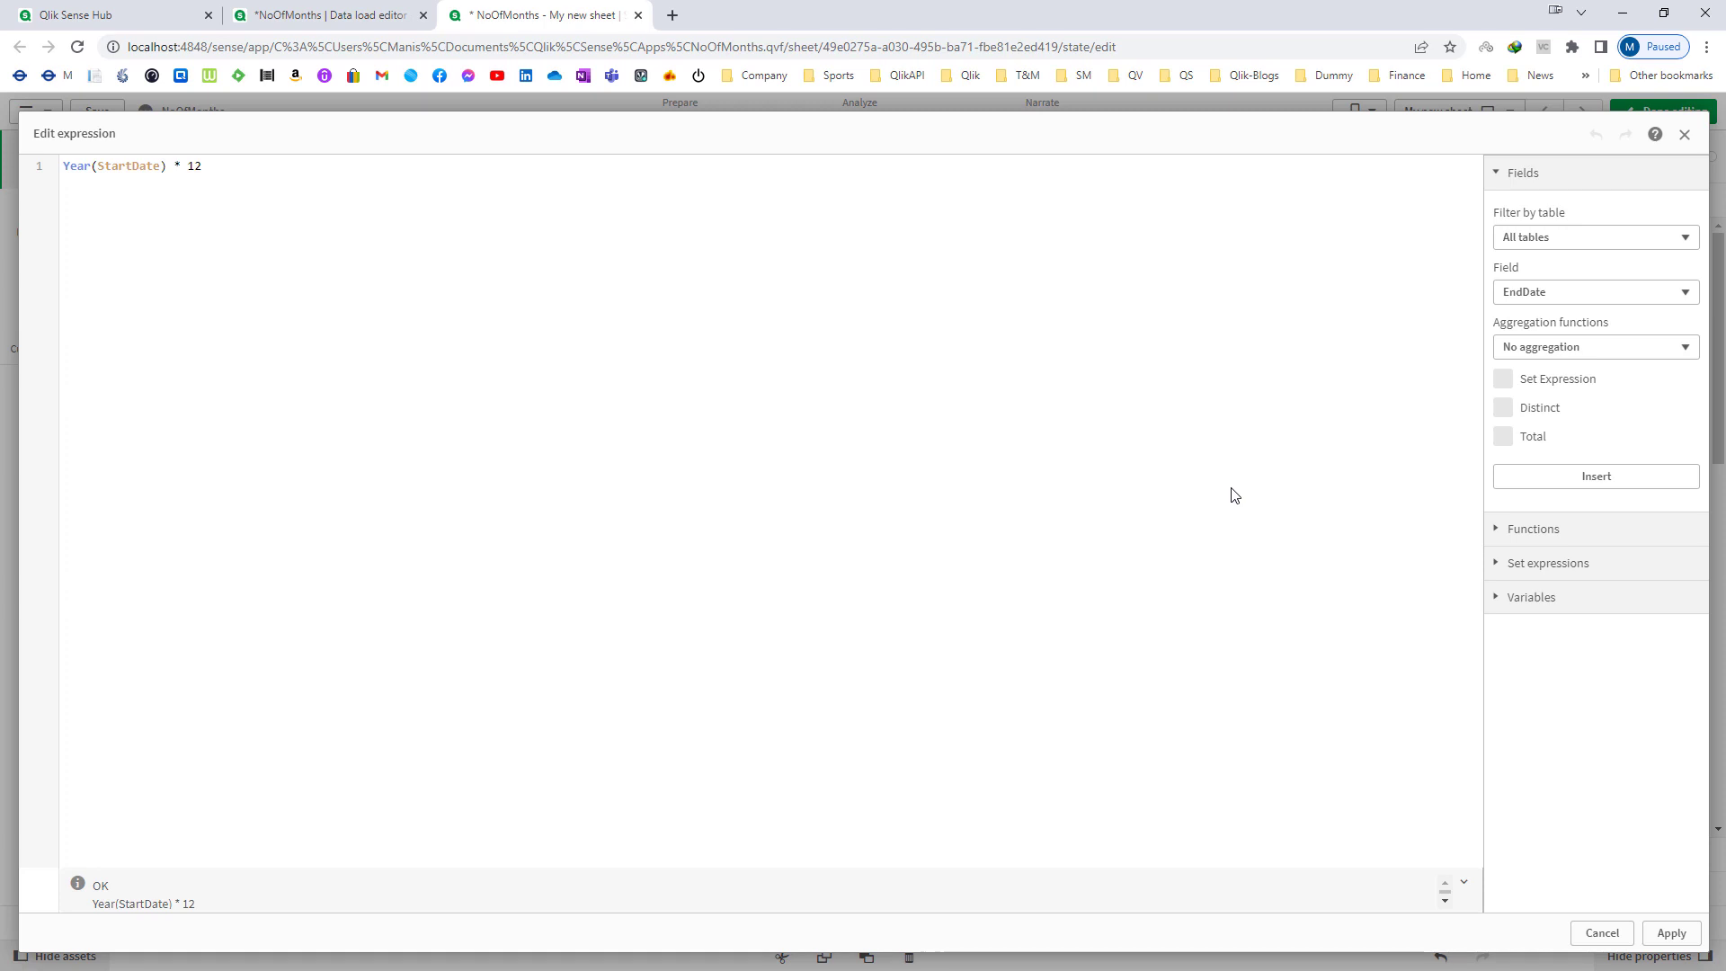
text())
text(()
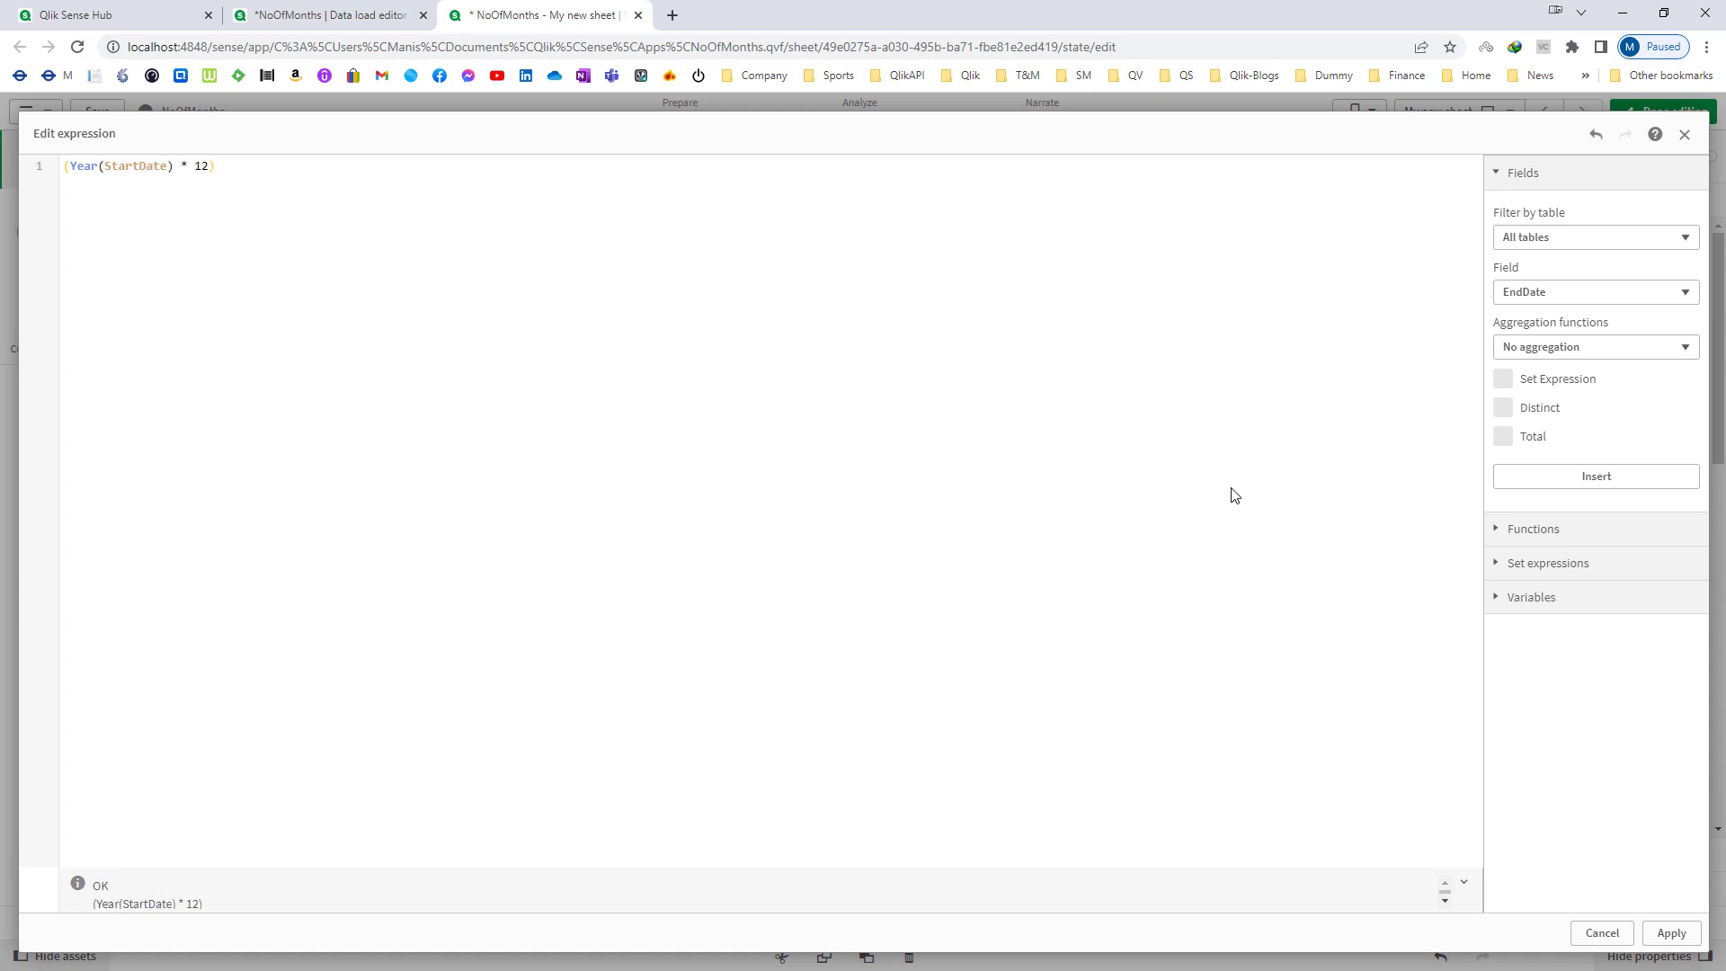
key(End)
text(+ Mont)
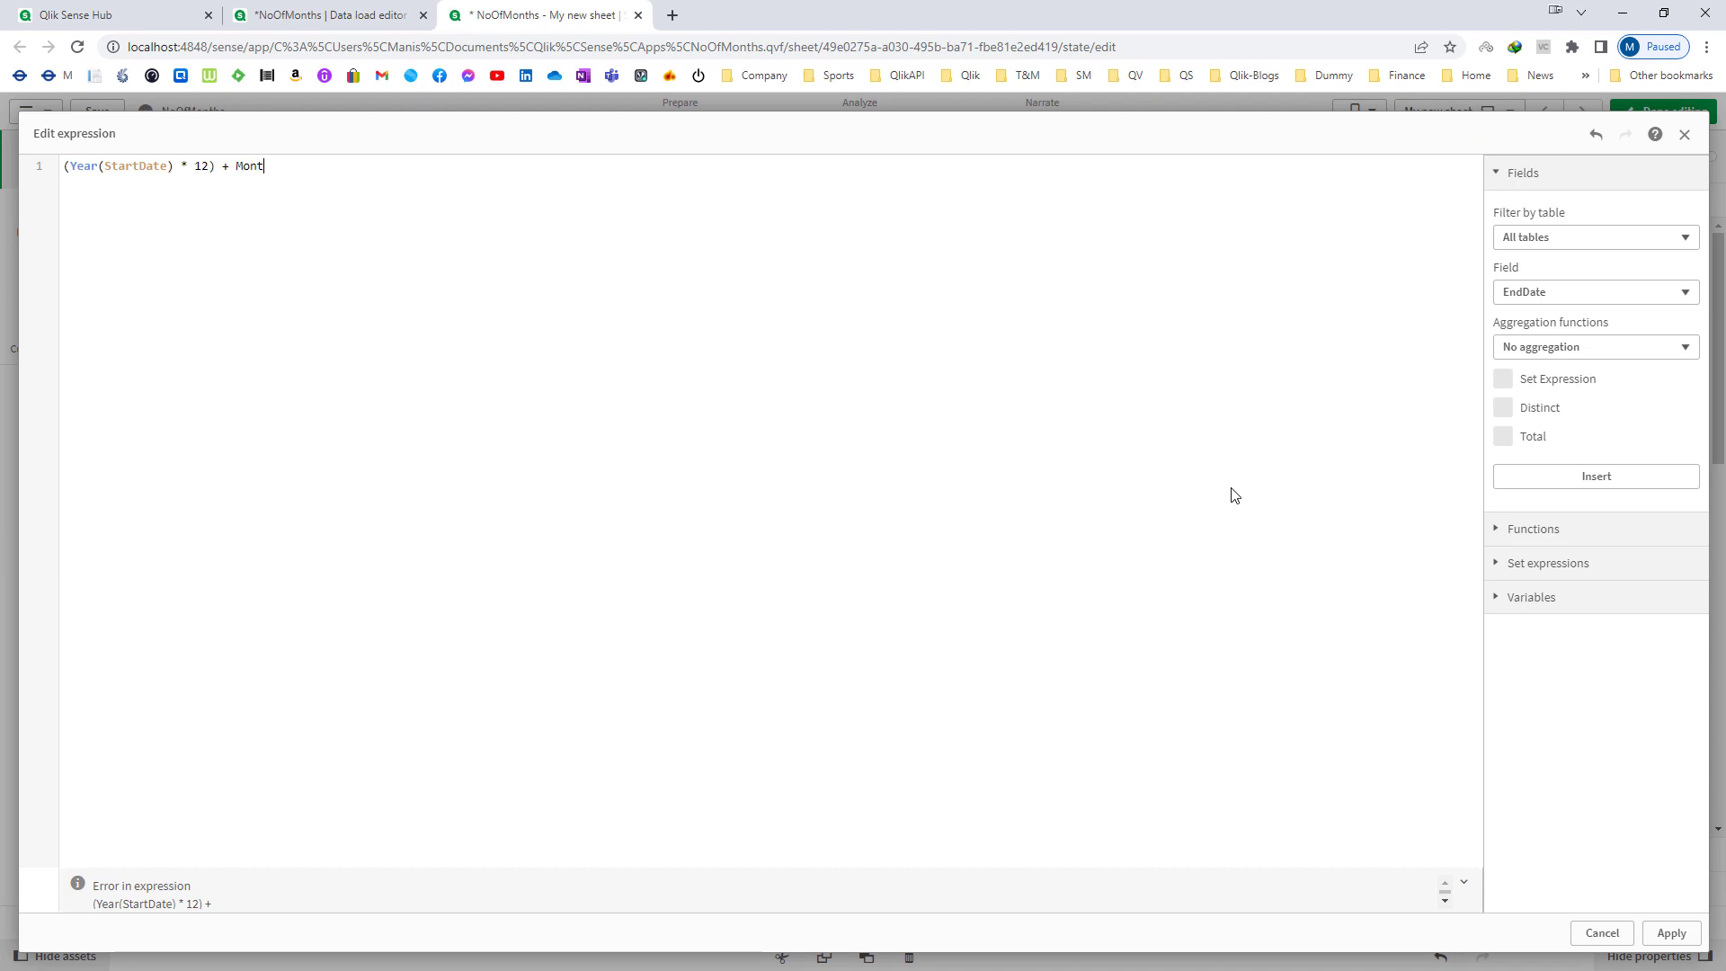
text(h(StartDate)
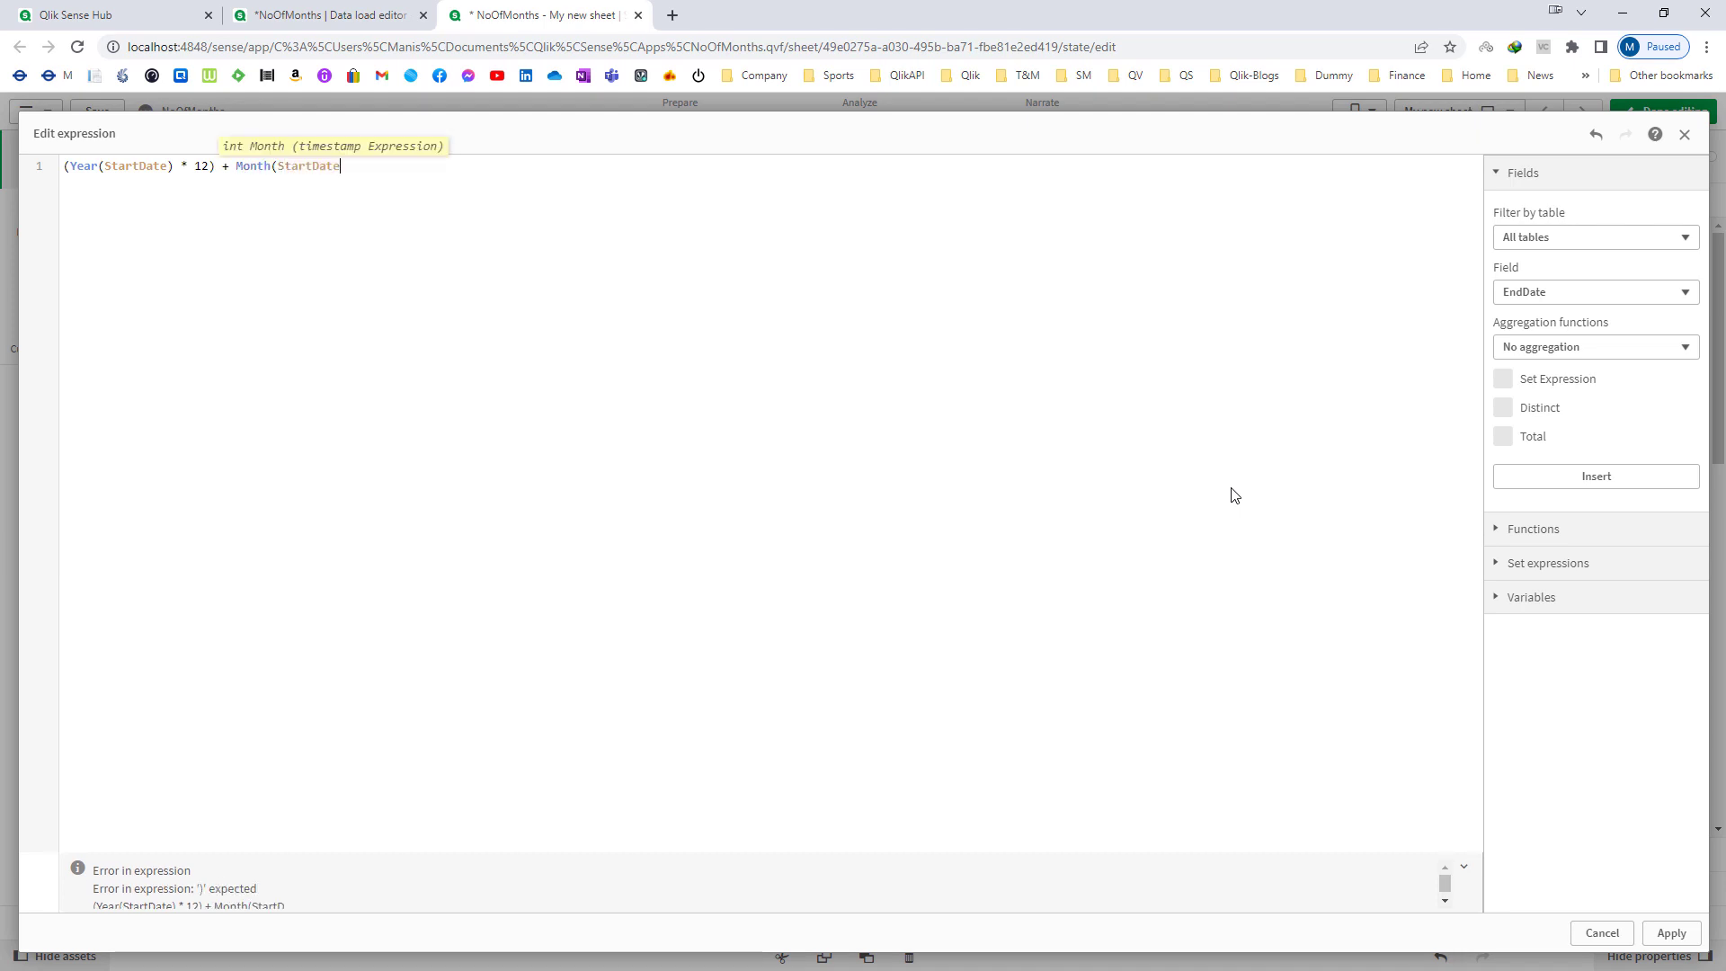
text()))
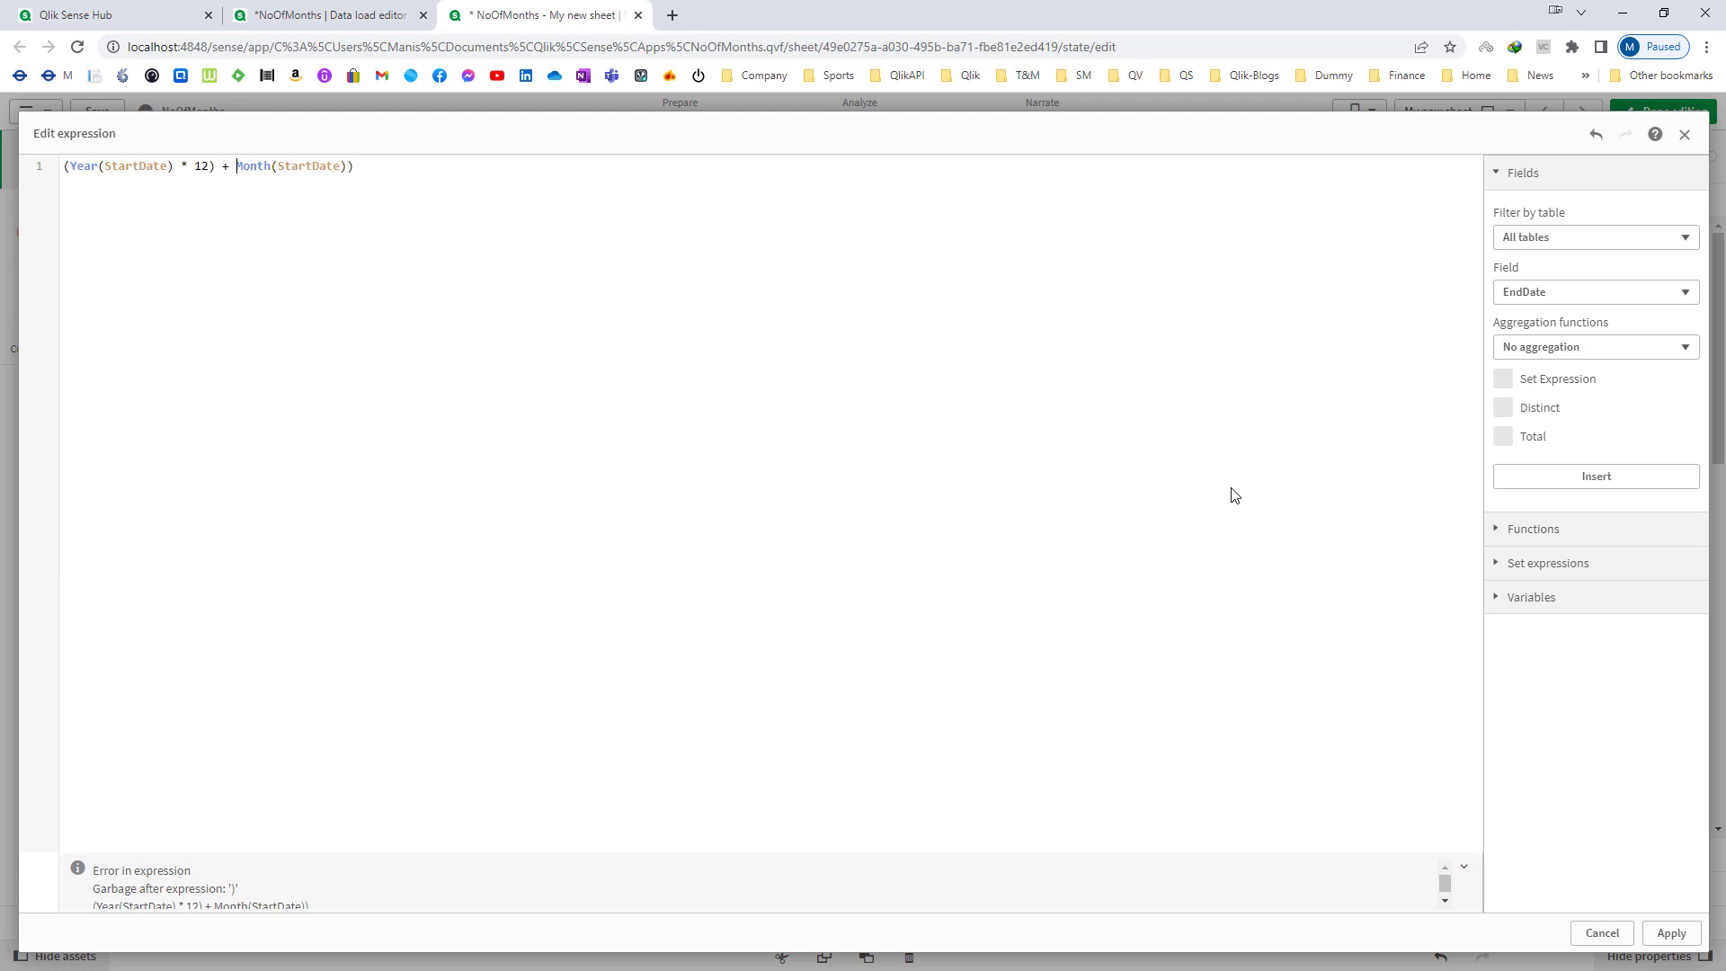
text(()
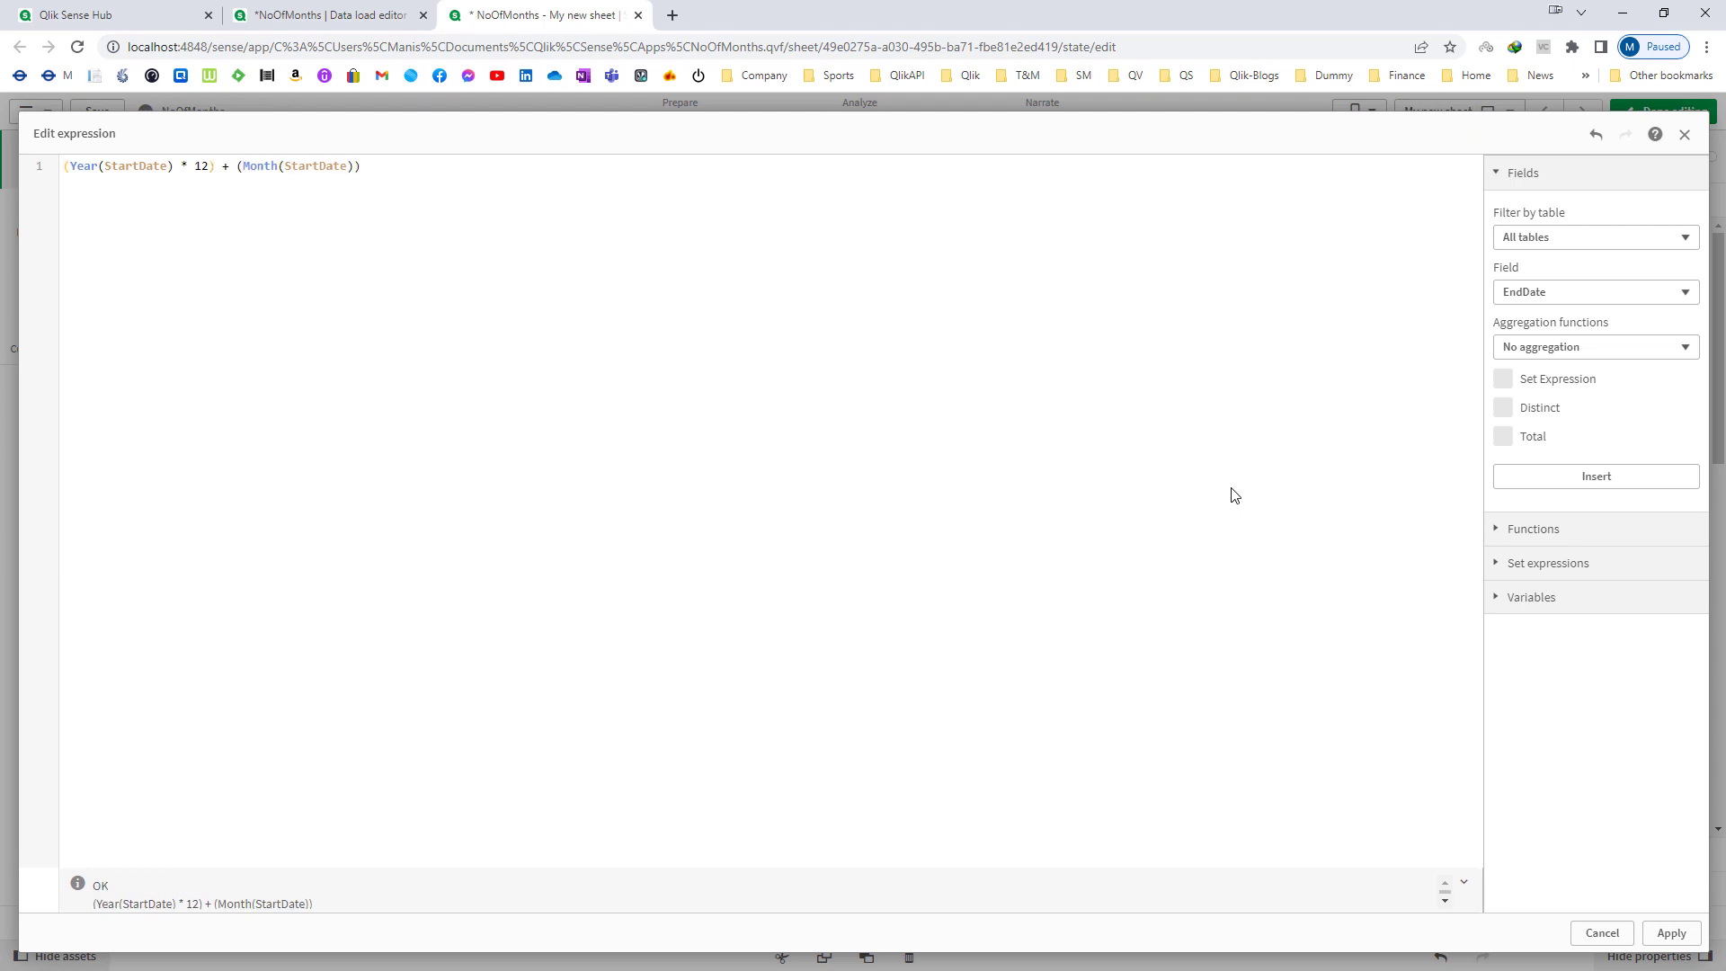
text(()
key(End)
text())
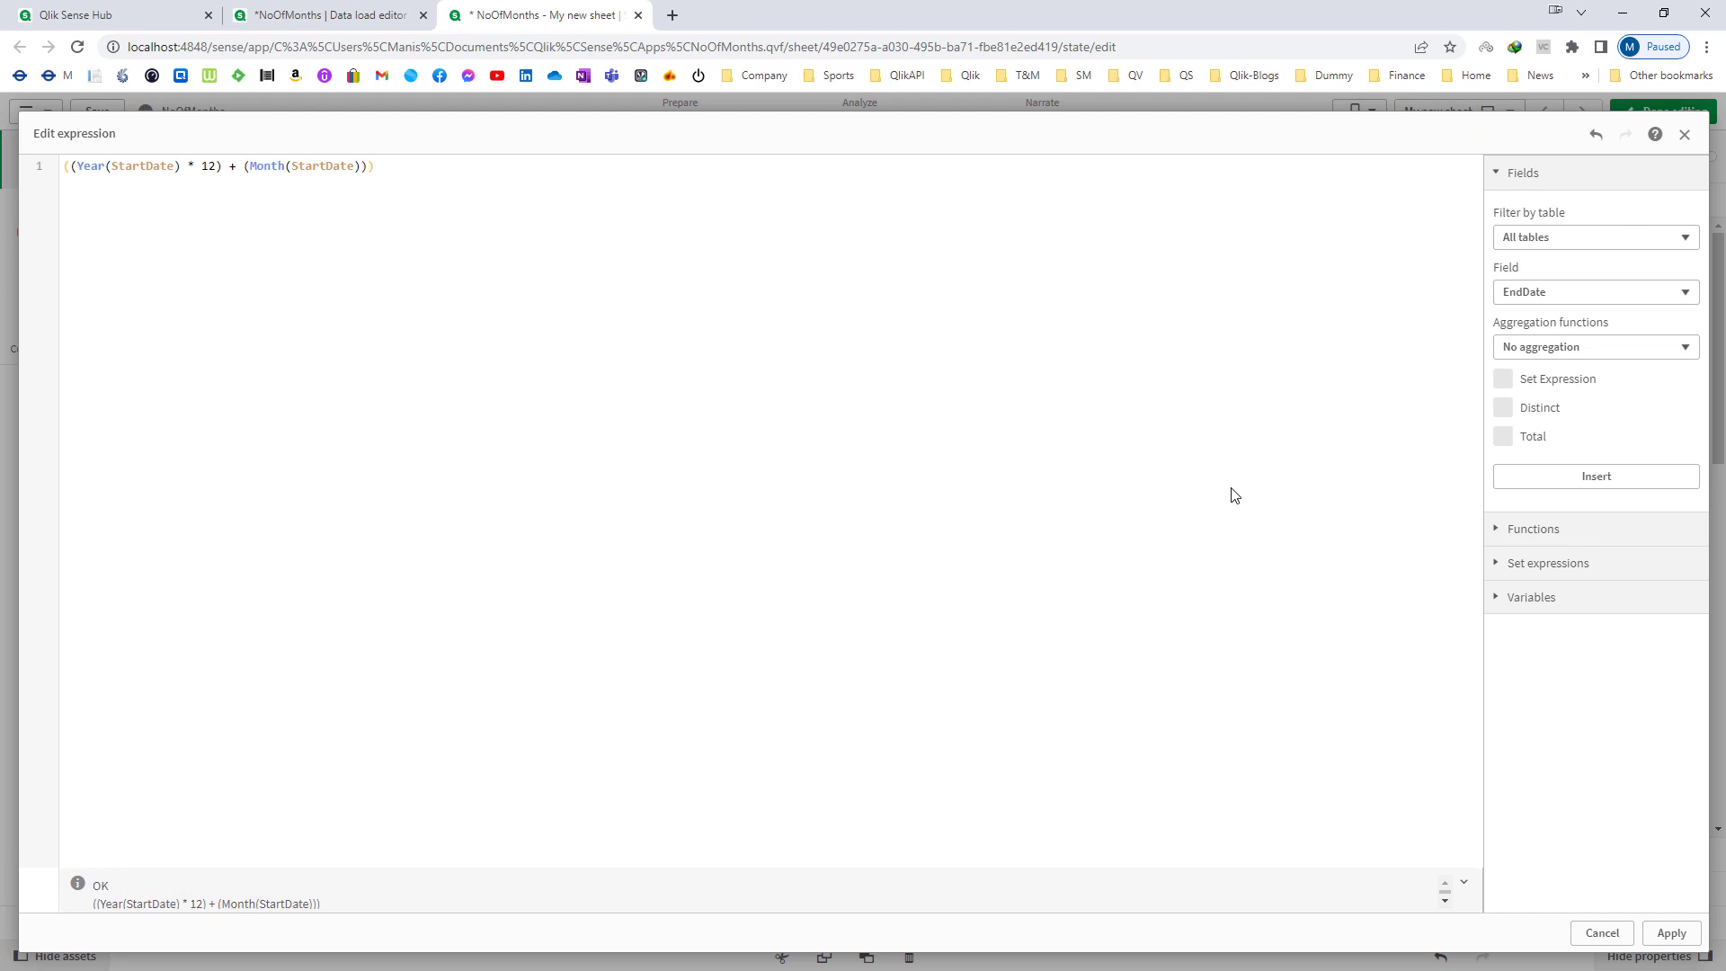
key(ctrl+a)
key(ctrl+c)
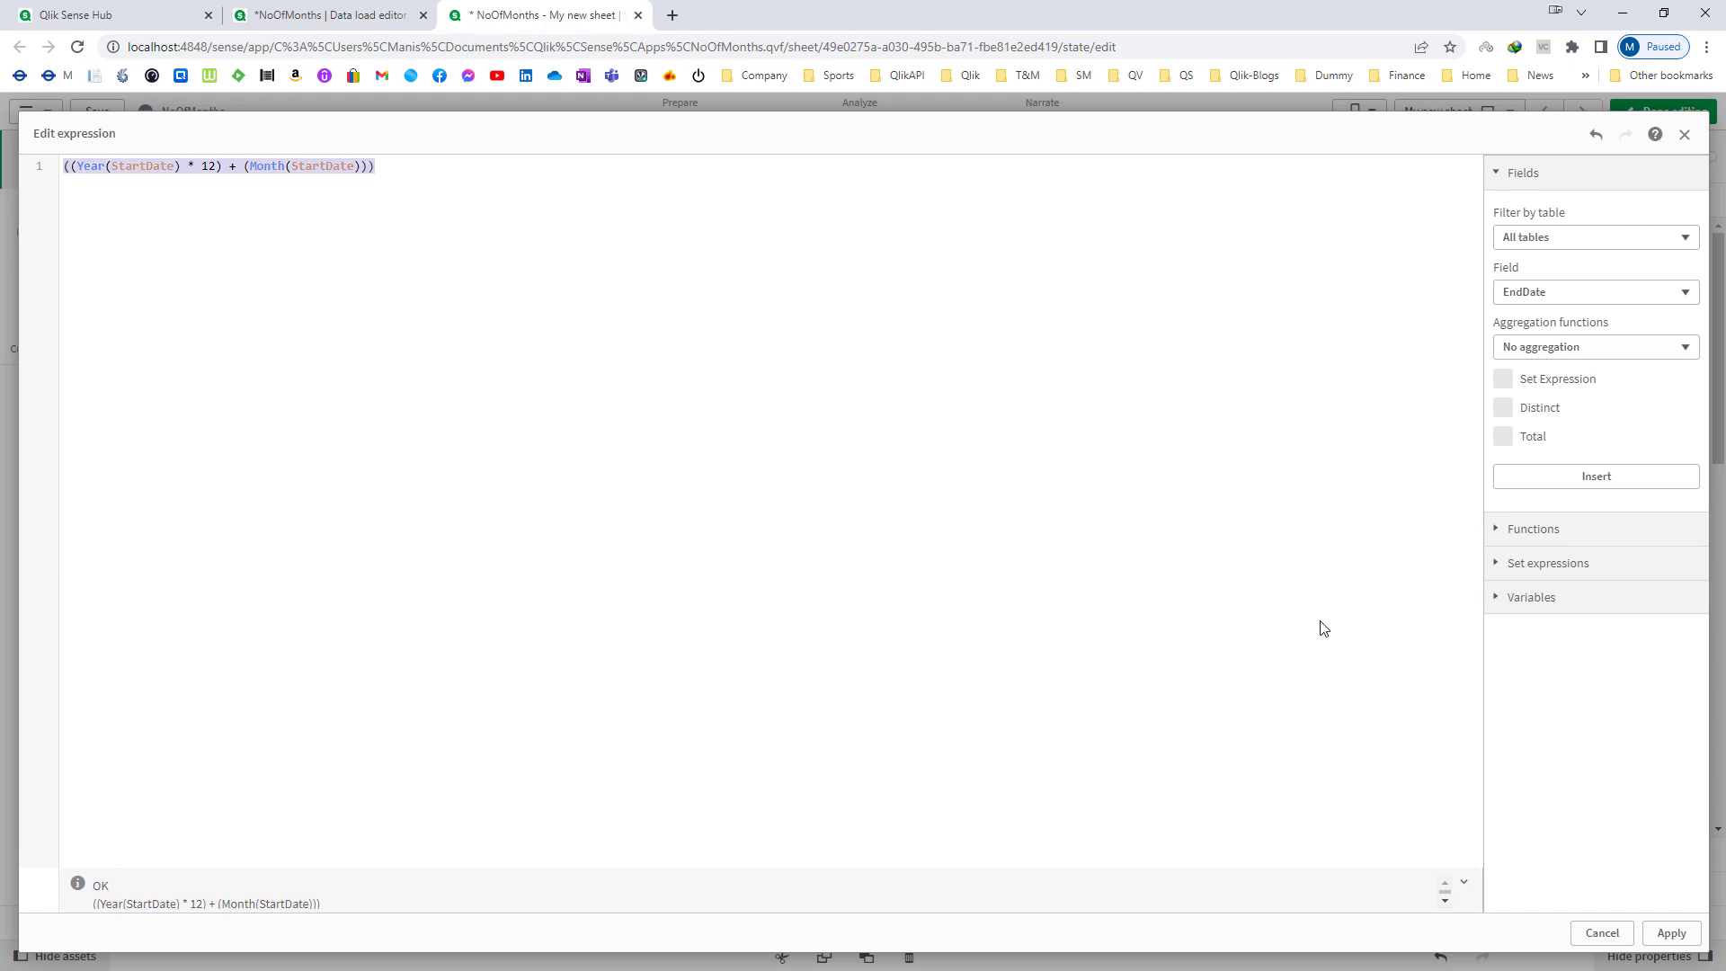
click(1670, 932)
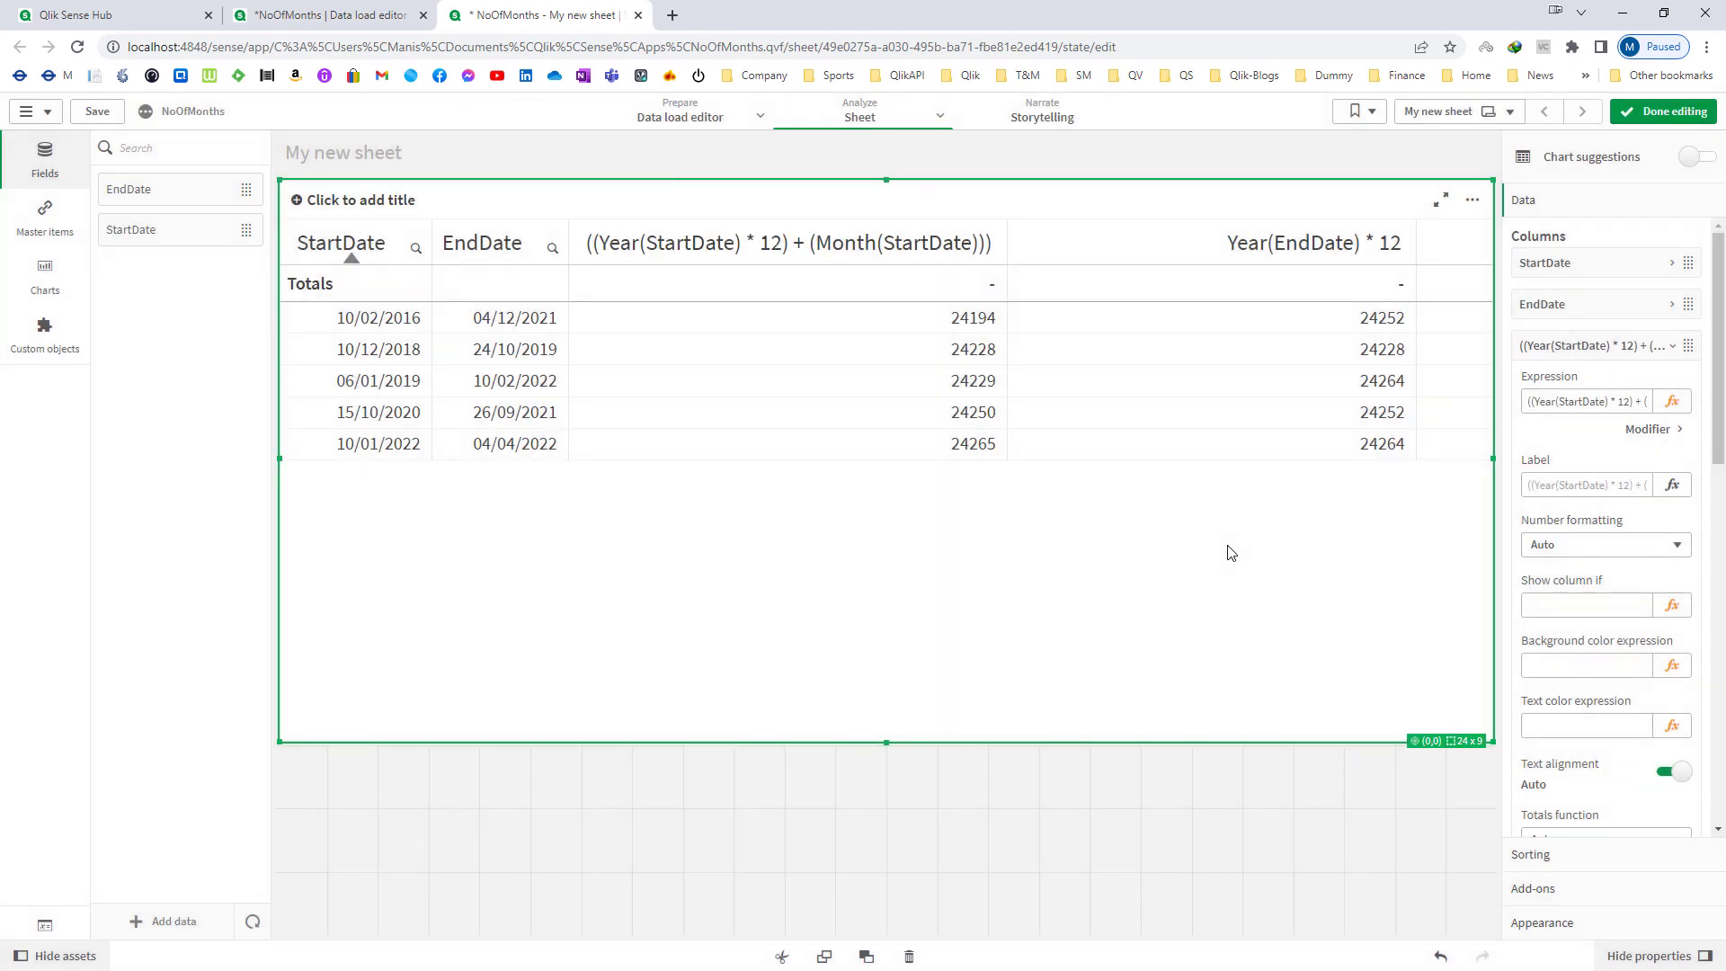
Replace the end measure with the pasted expression, using EndDate instead of StartDate
click(1539, 347)
click(1617, 388)
click(1672, 442)
key(ctrl+a)
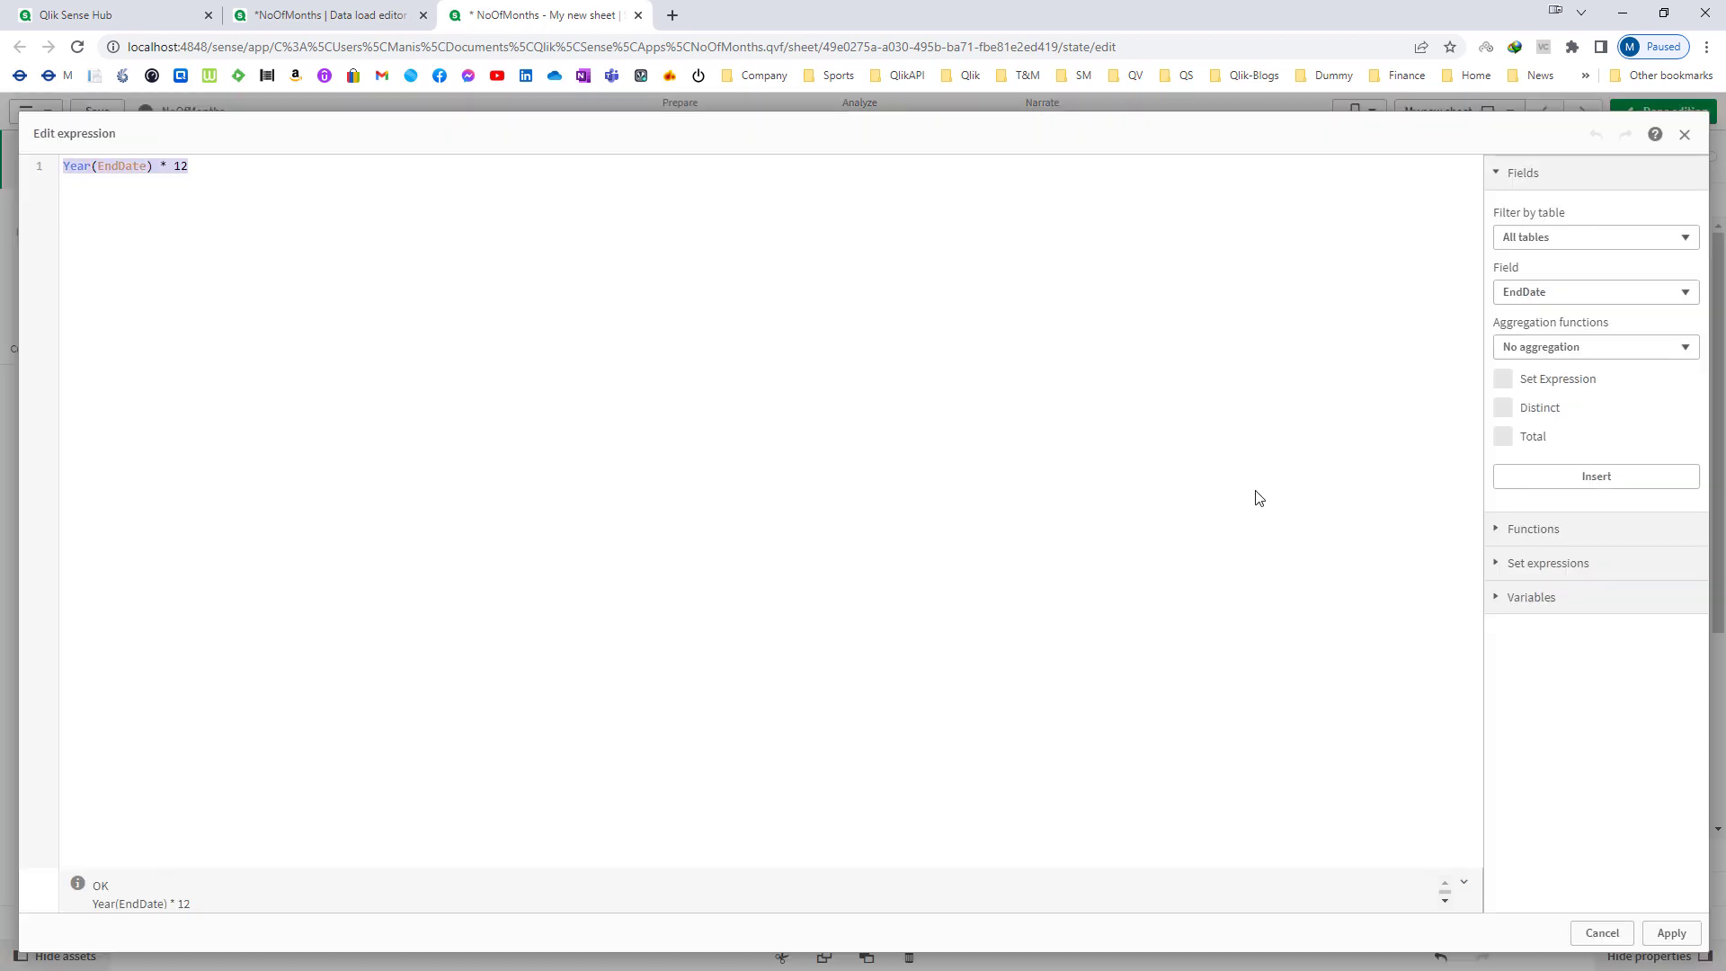
key(ctrl+v)
double_click(139, 166)
text(End)
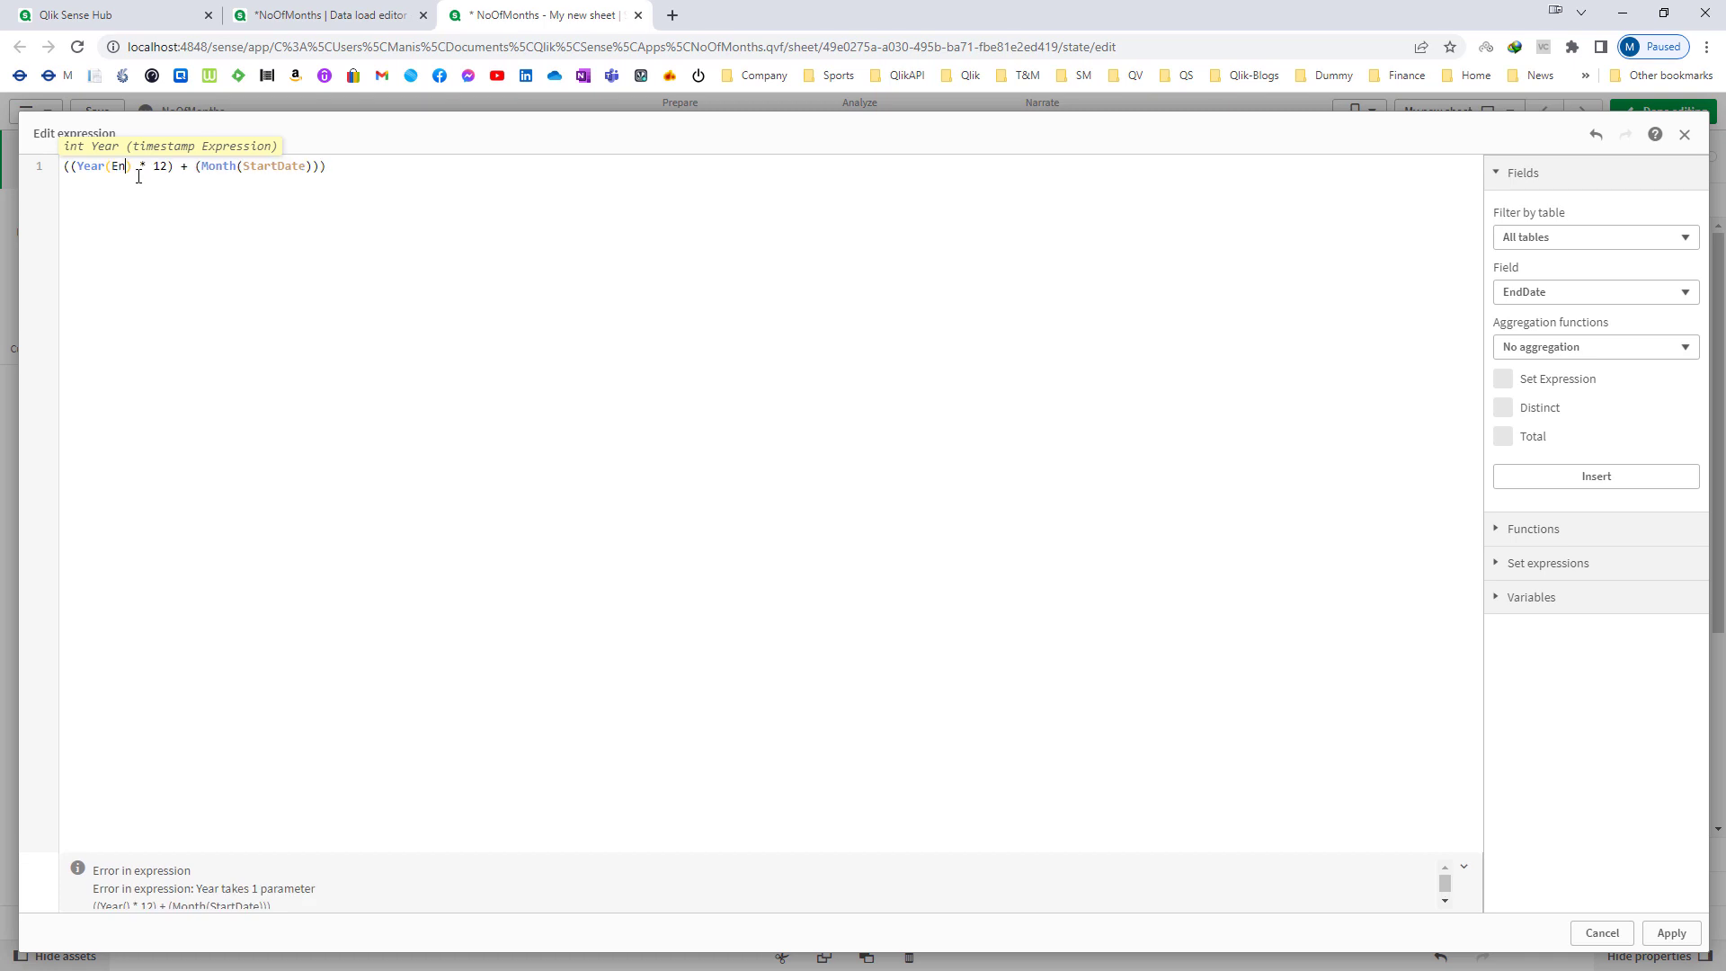
text(Date)
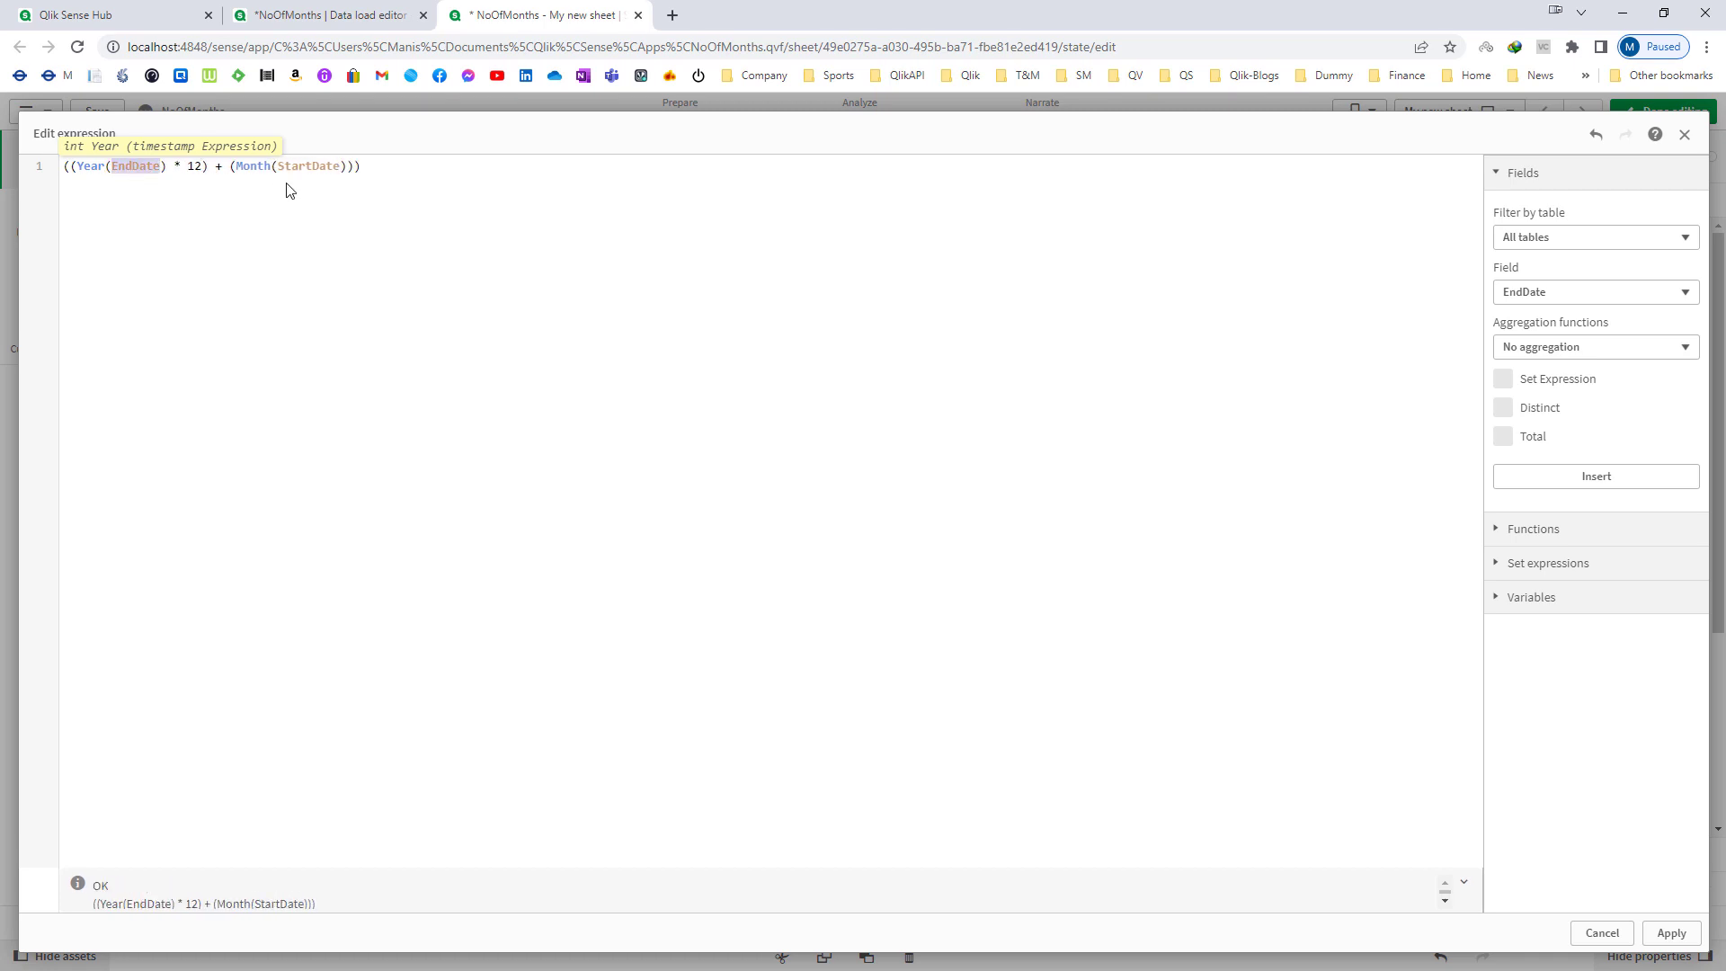
click(1667, 933)
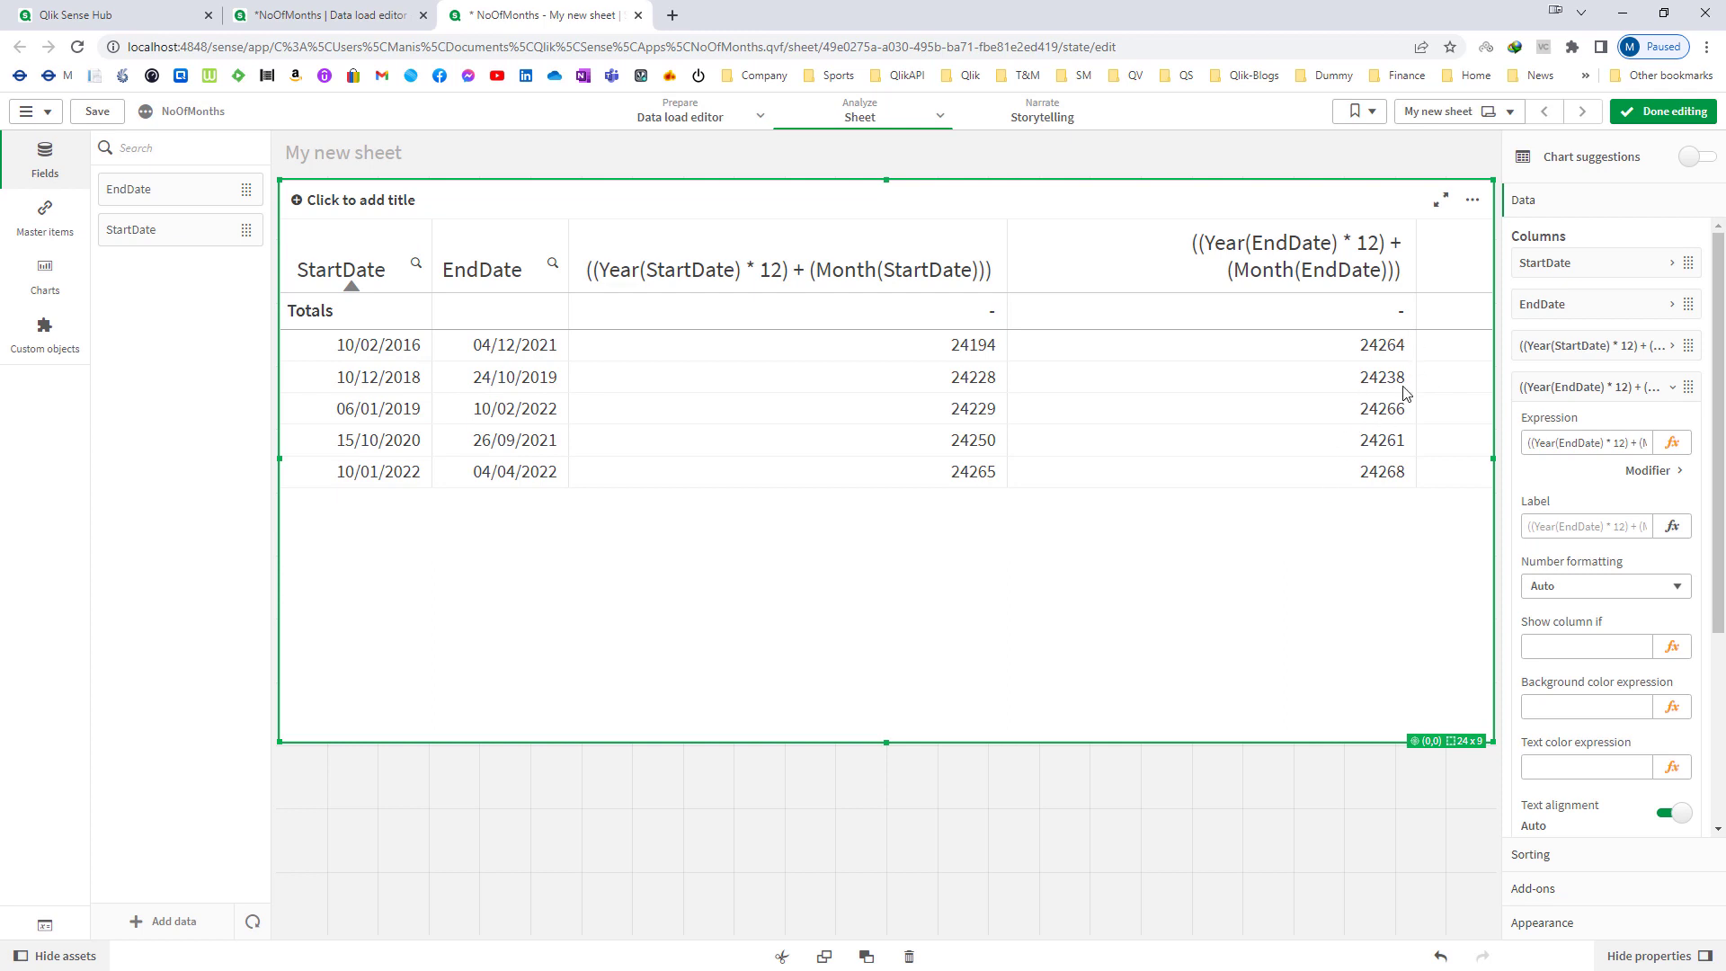
Copy the ((Year(EndDate) * 12) + (Month(EndDate))) expression
click(1570, 388)
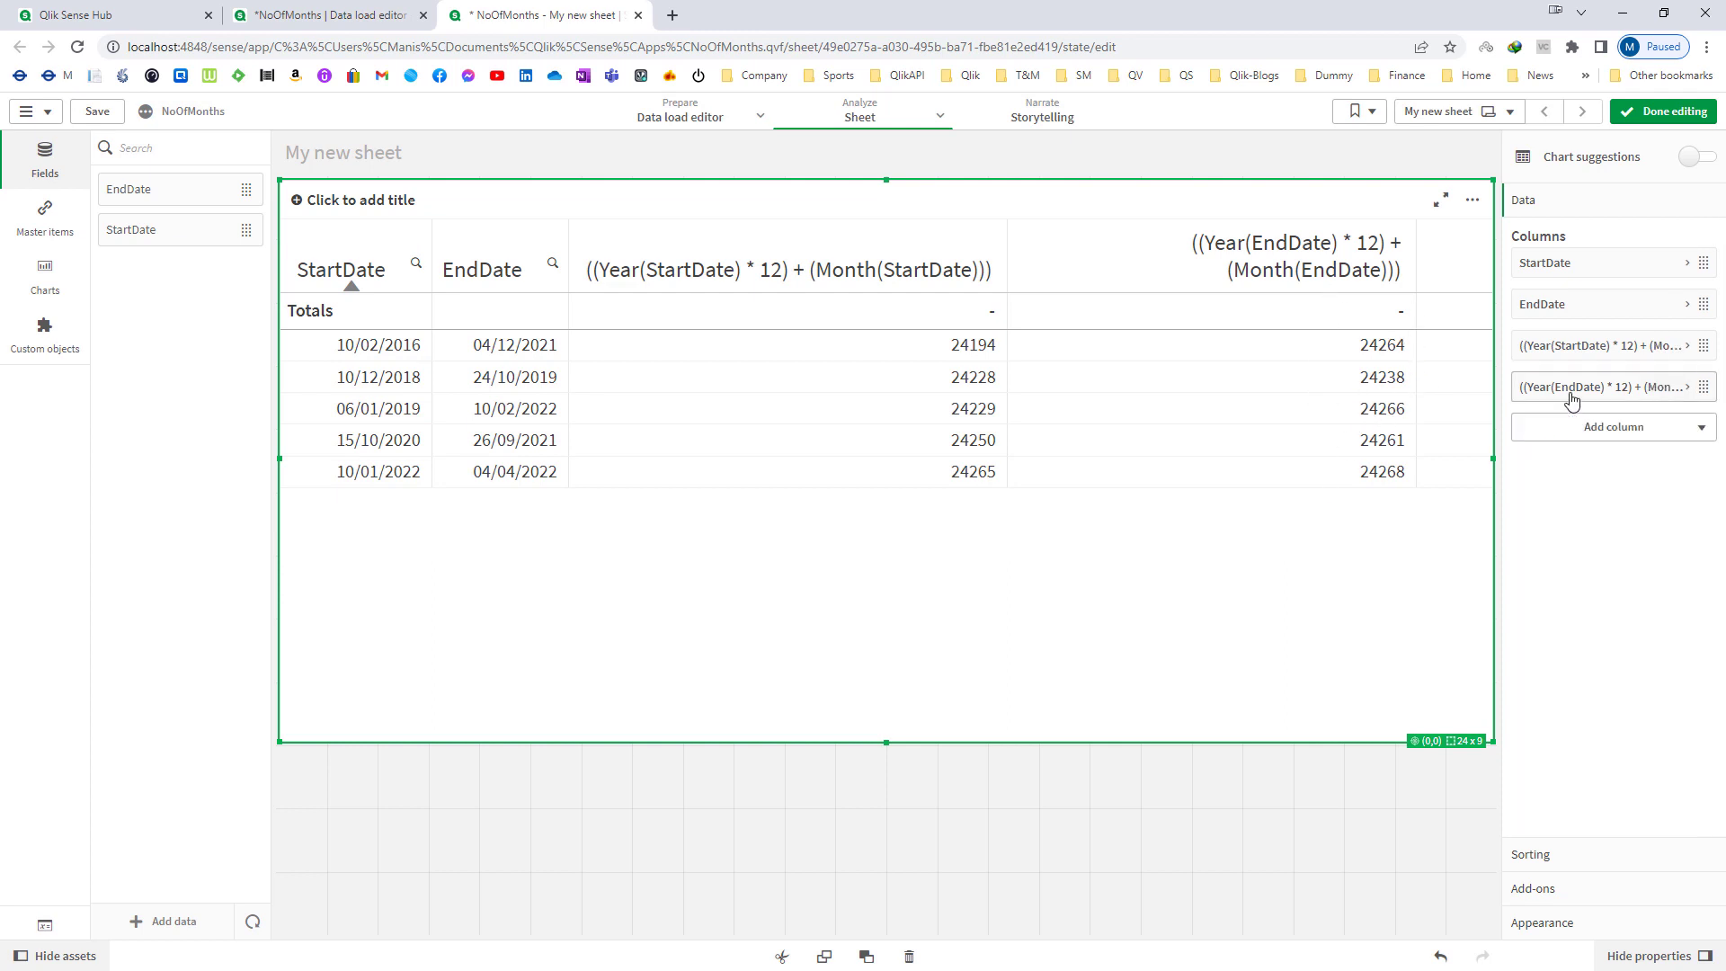
click(1571, 395)
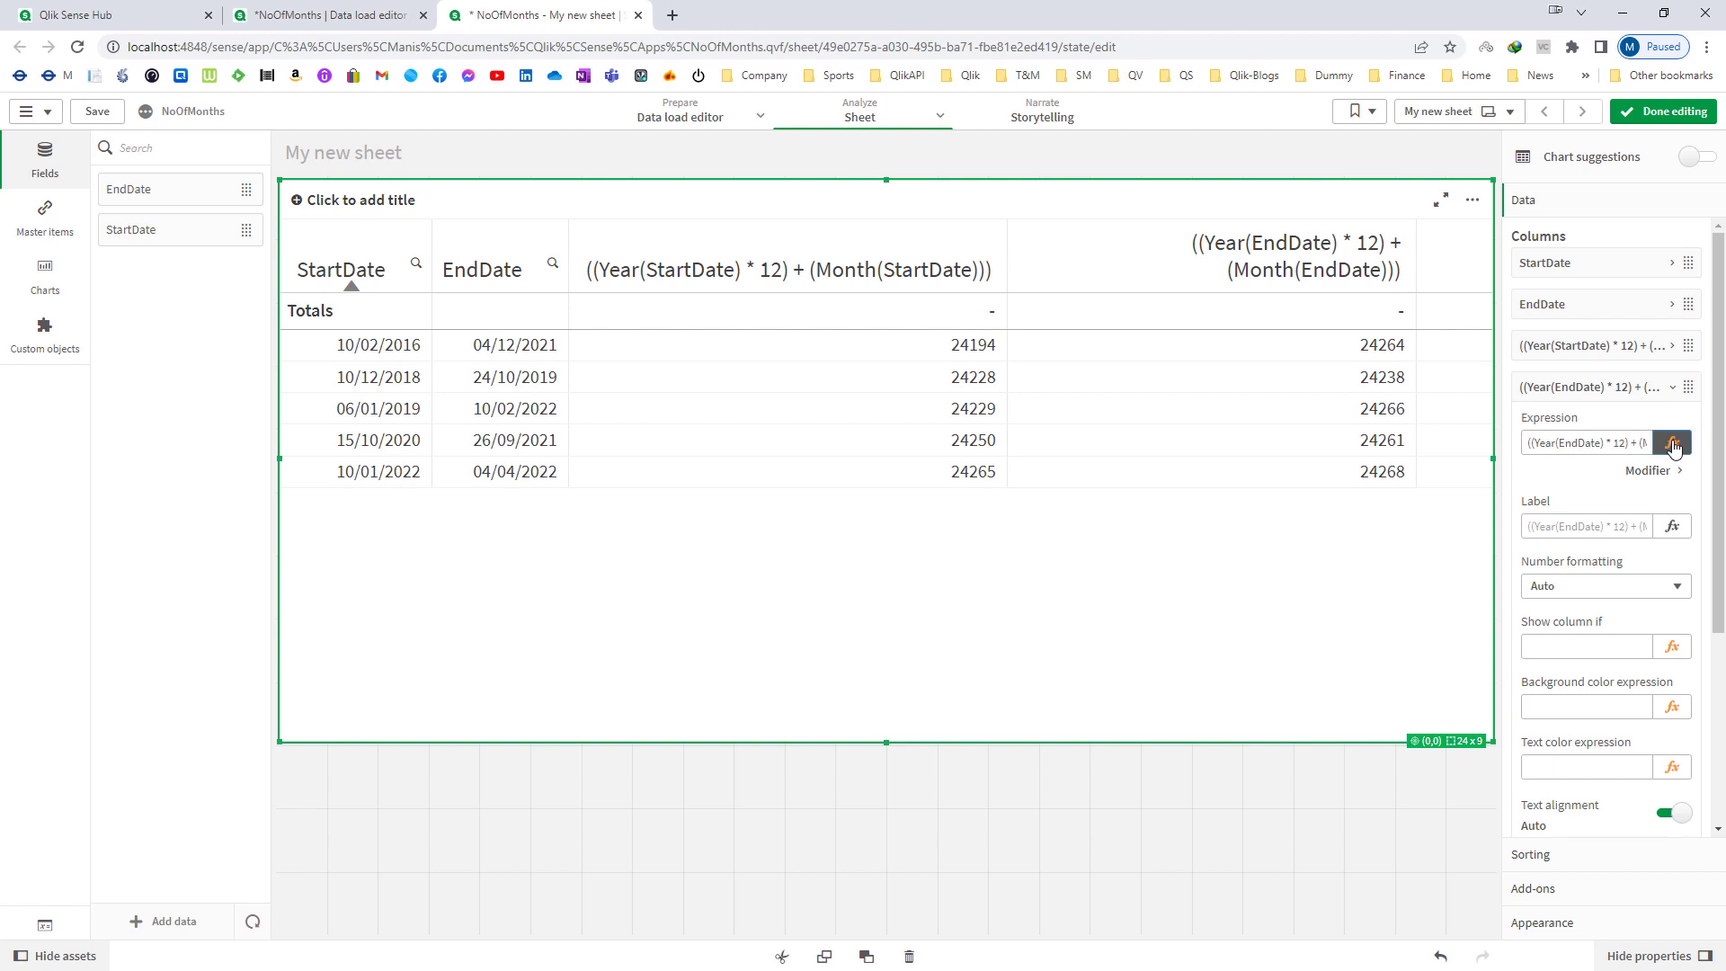
click(1673, 443)
key(ctrl+c)
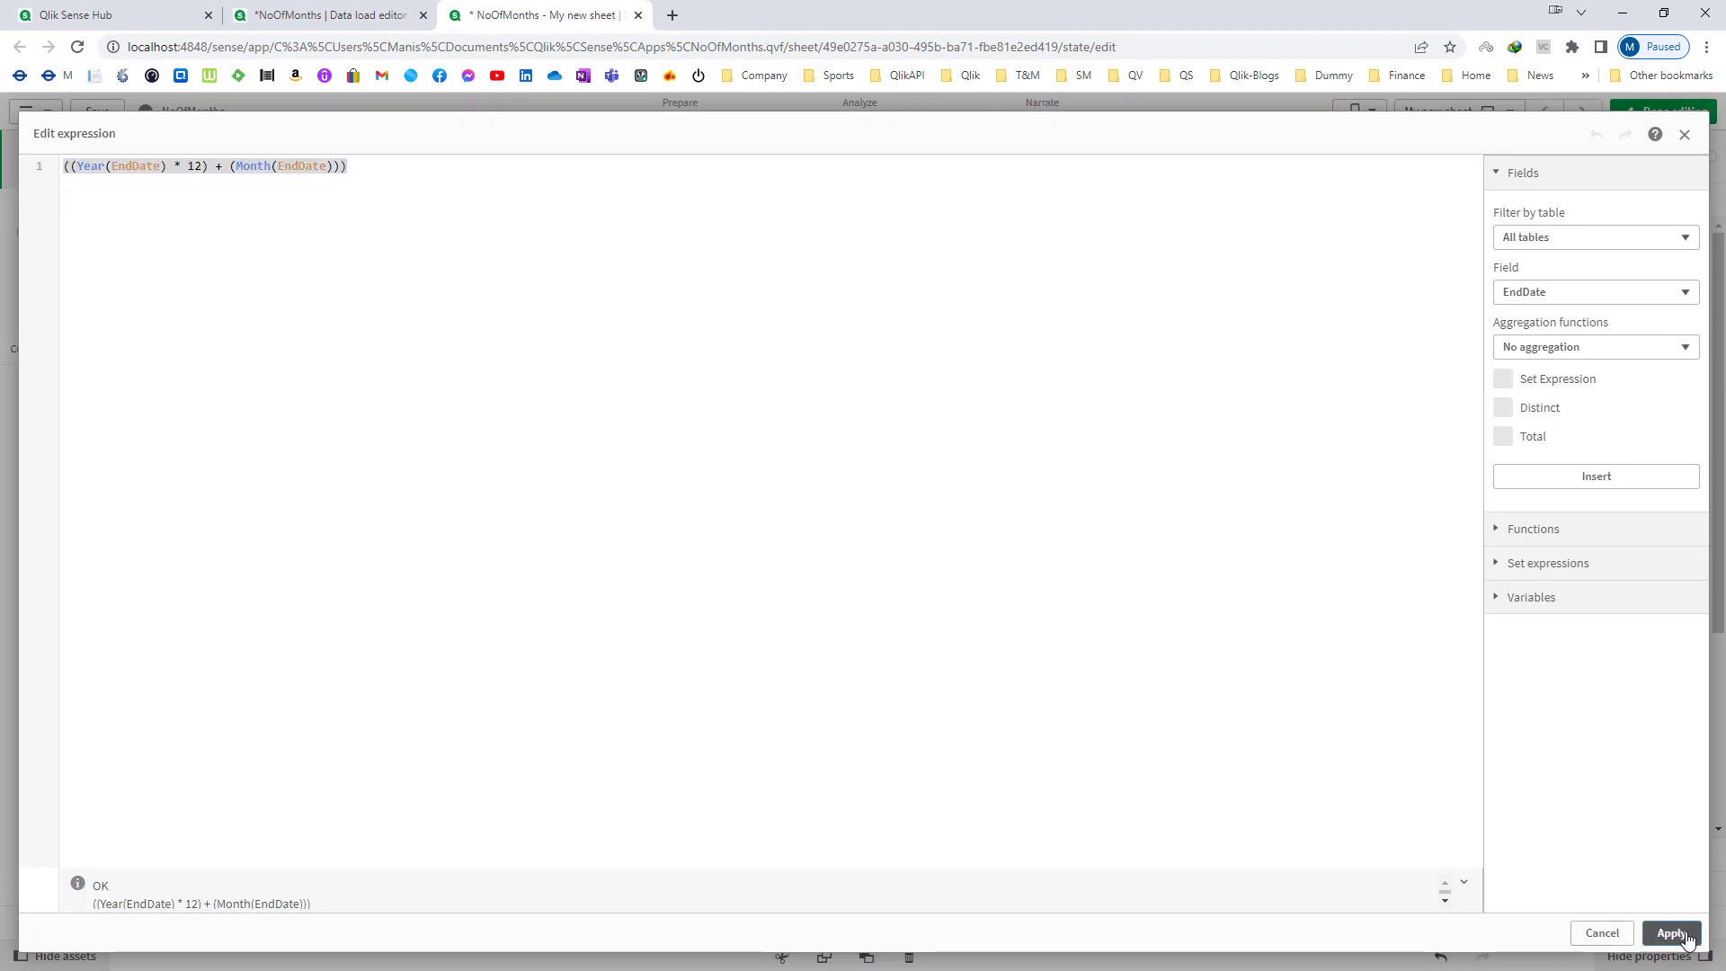
click(1686, 937)
Add a fifth measure column containing the EndDate month-count expression
click(1555, 390)
click(1589, 427)
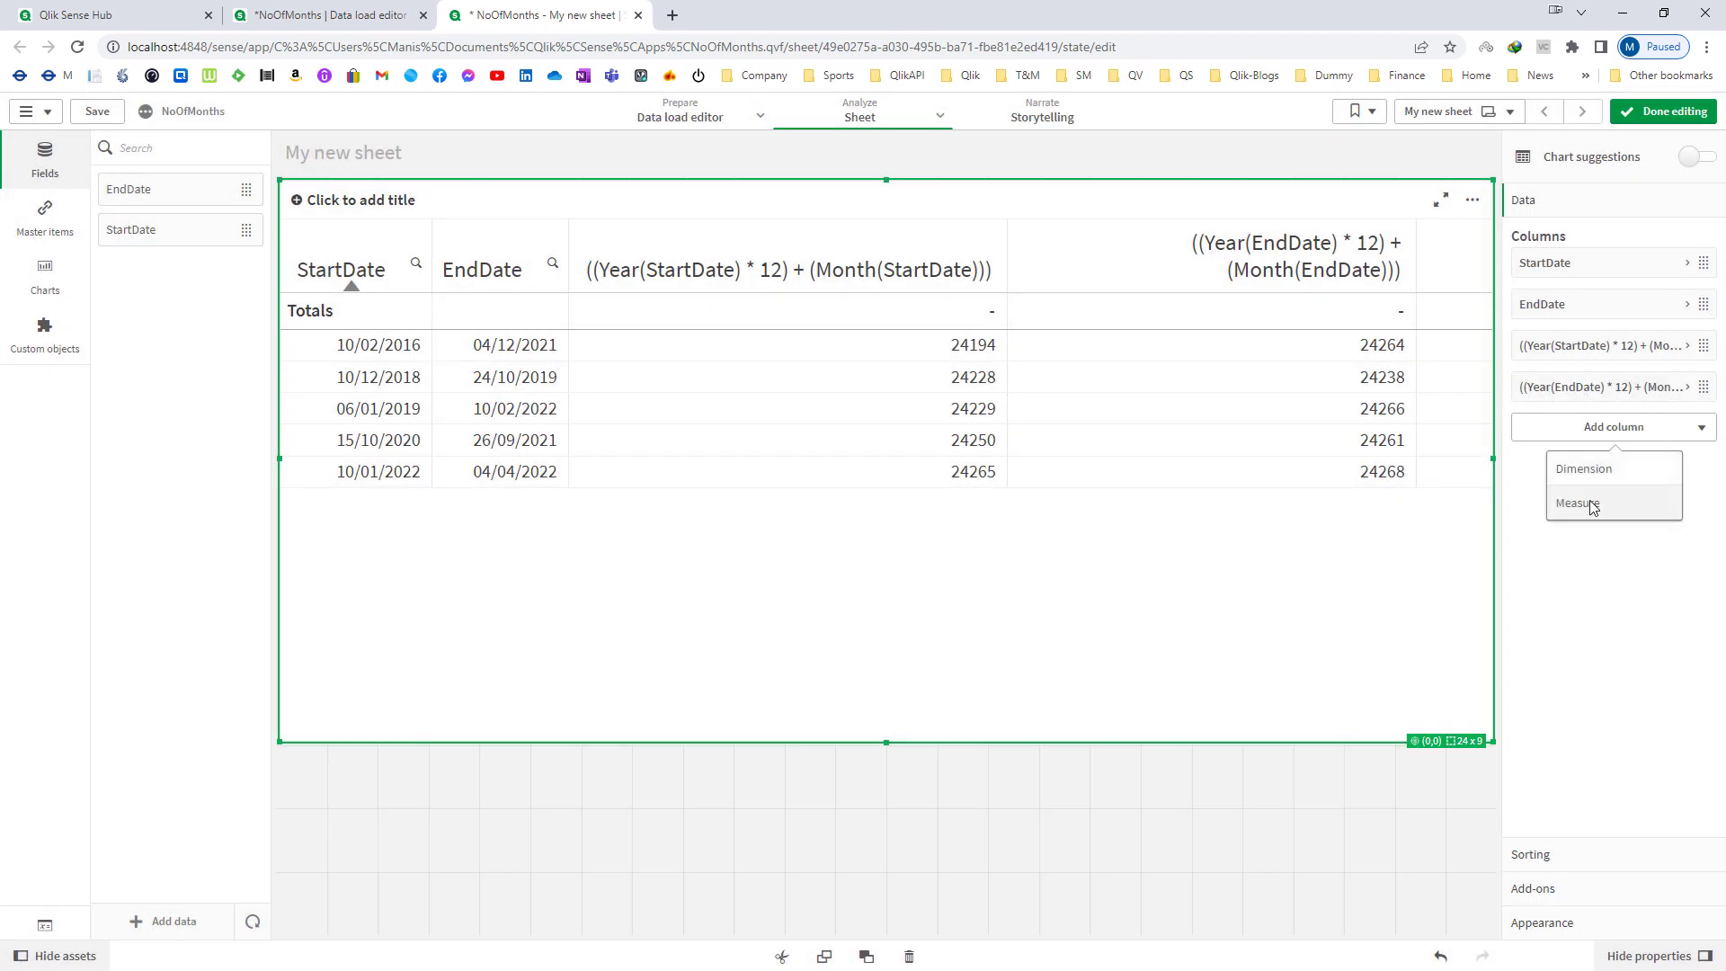
click(1580, 503)
click(1684, 469)
key(ctrl+v)
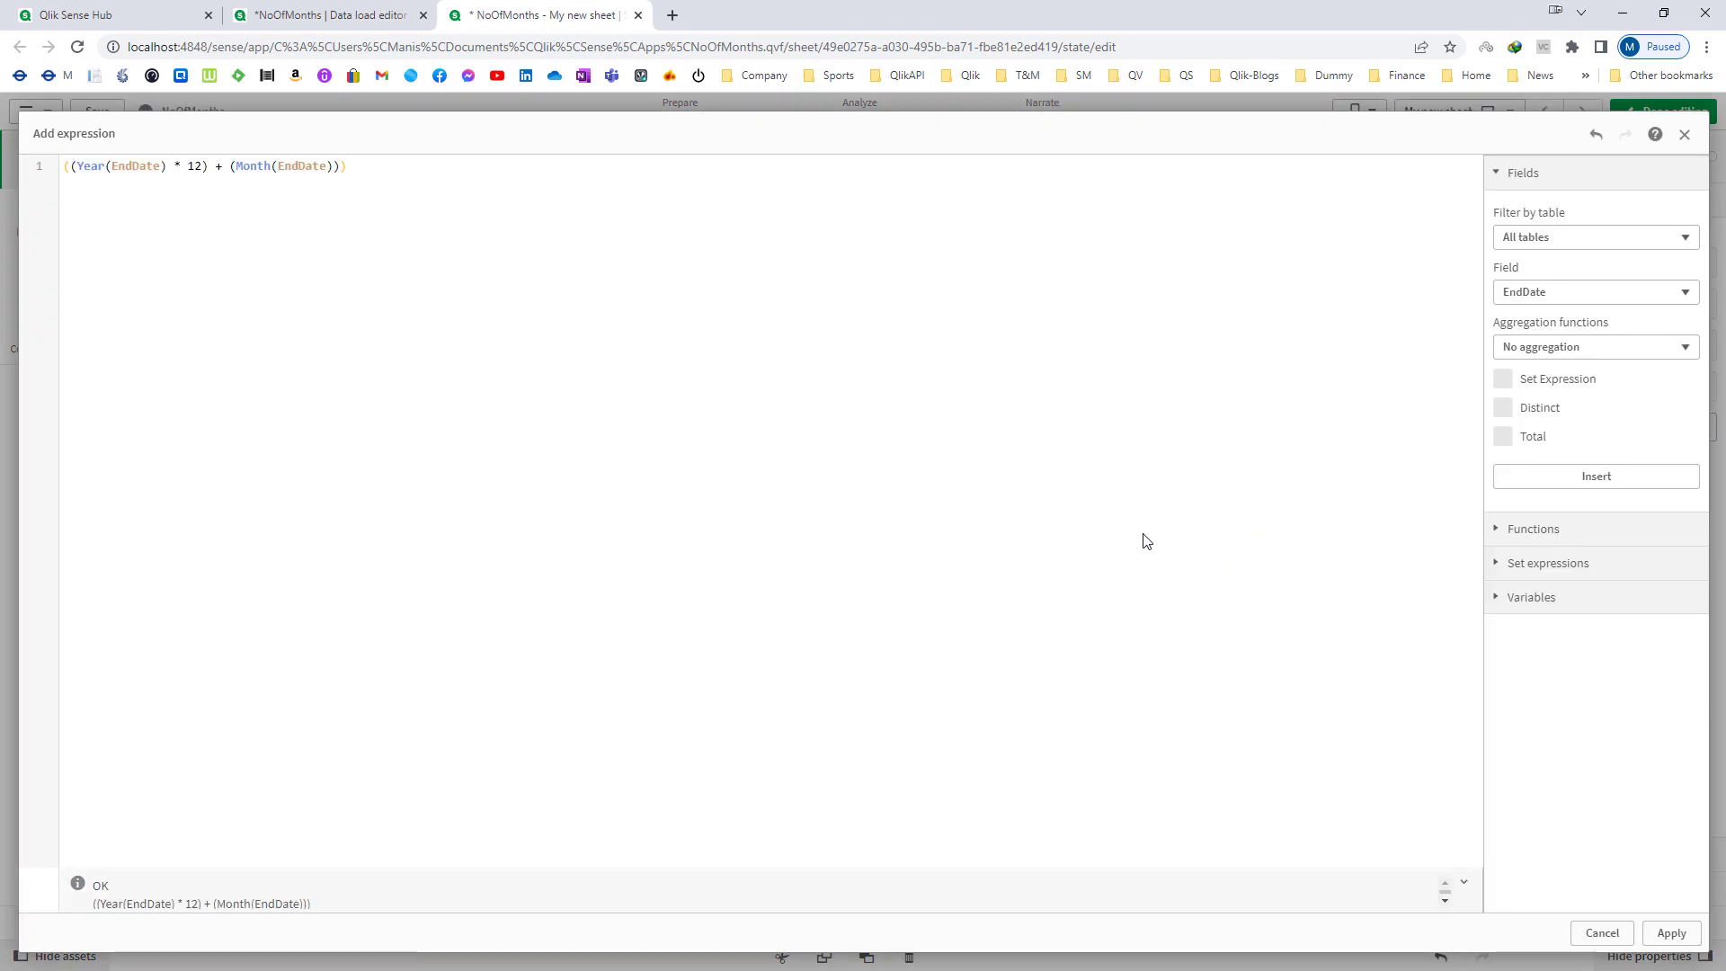
click(1668, 933)
Copy the StartDate month-count expression and paste it into the fifth column as the subtracted part
click(1575, 345)
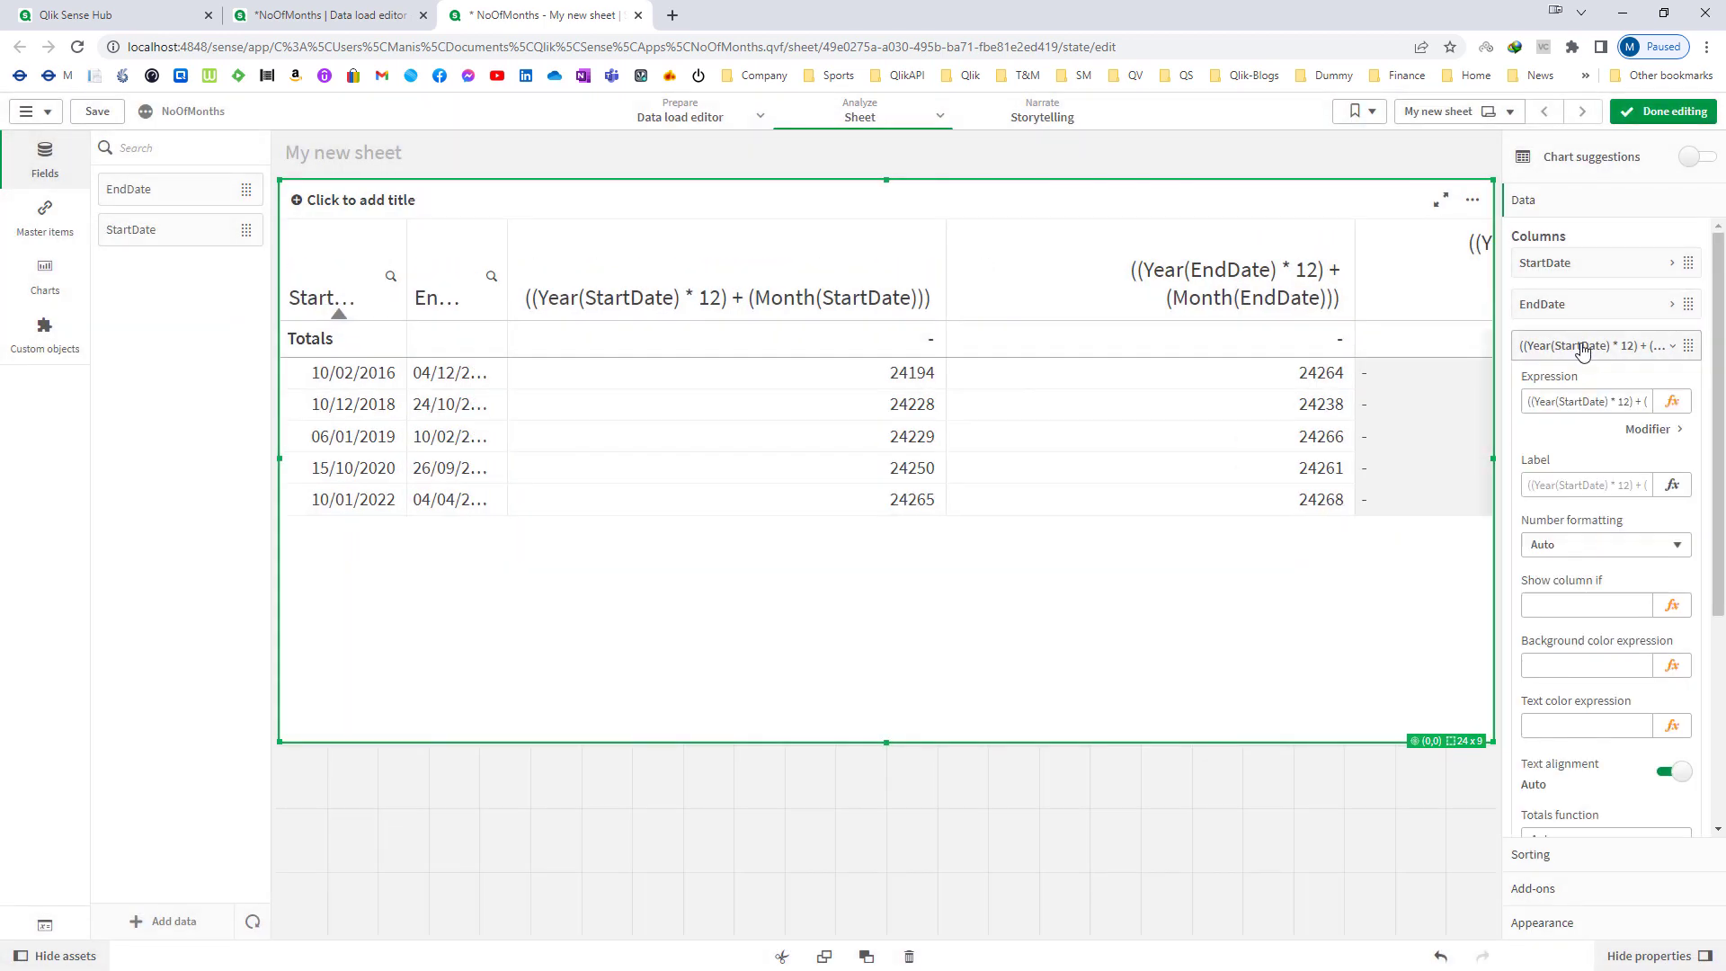
click(1667, 398)
click(1670, 933)
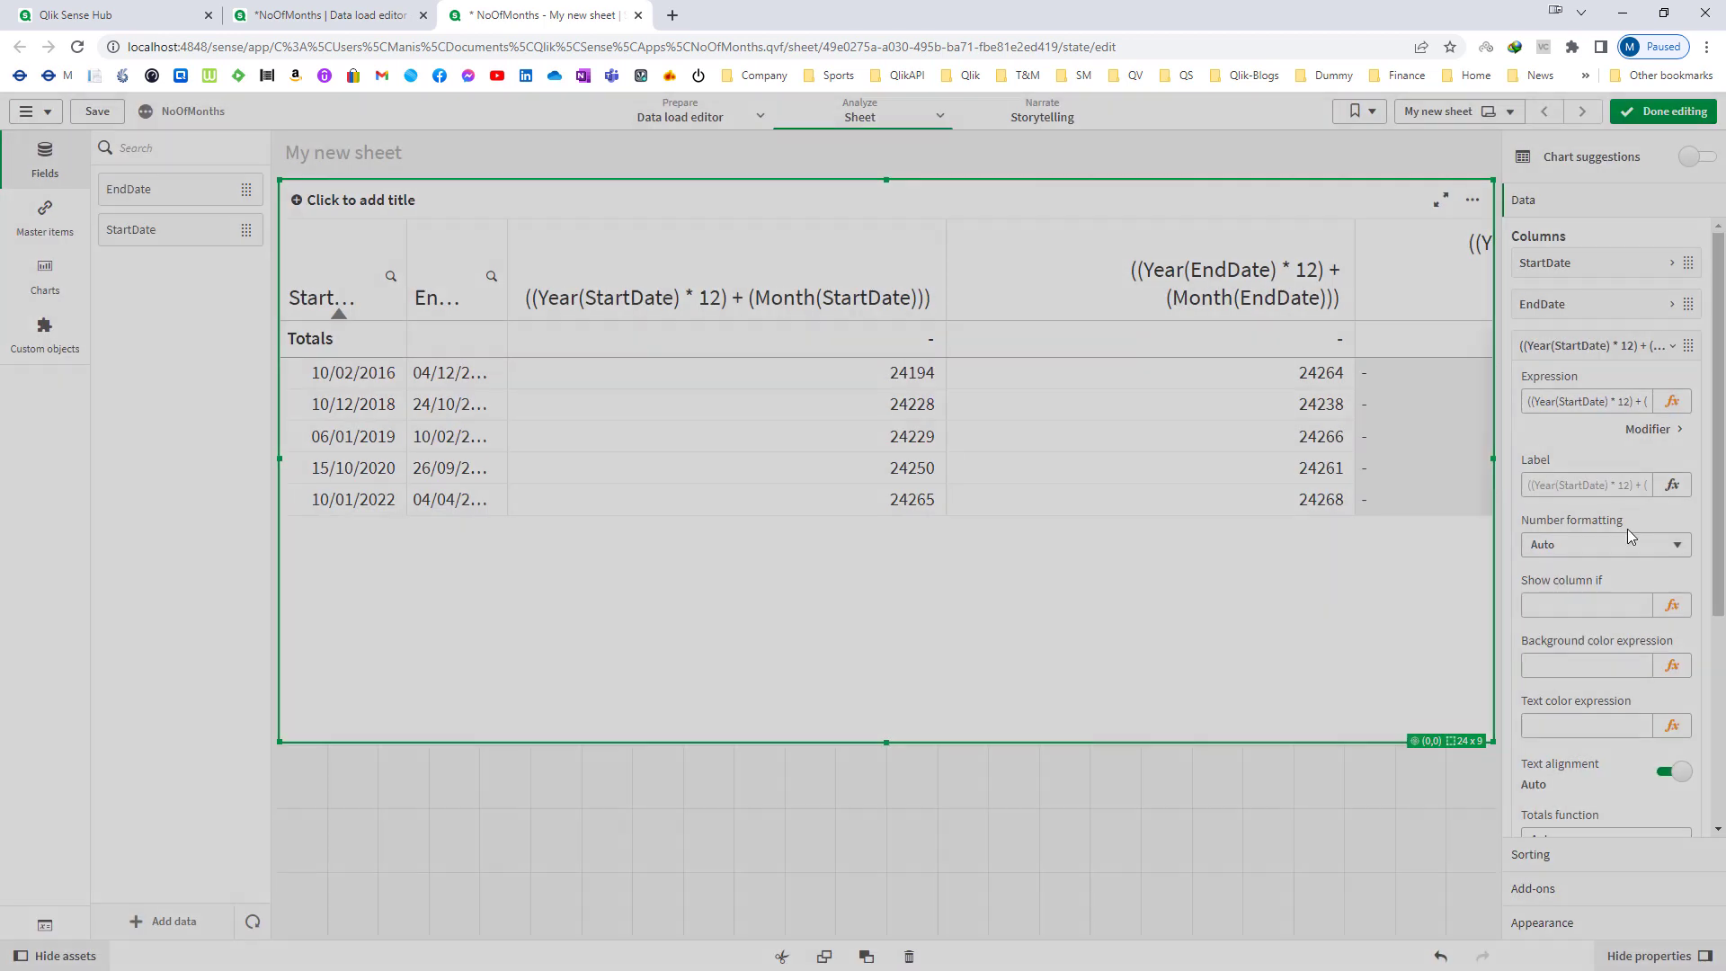
click(1599, 345)
click(1604, 429)
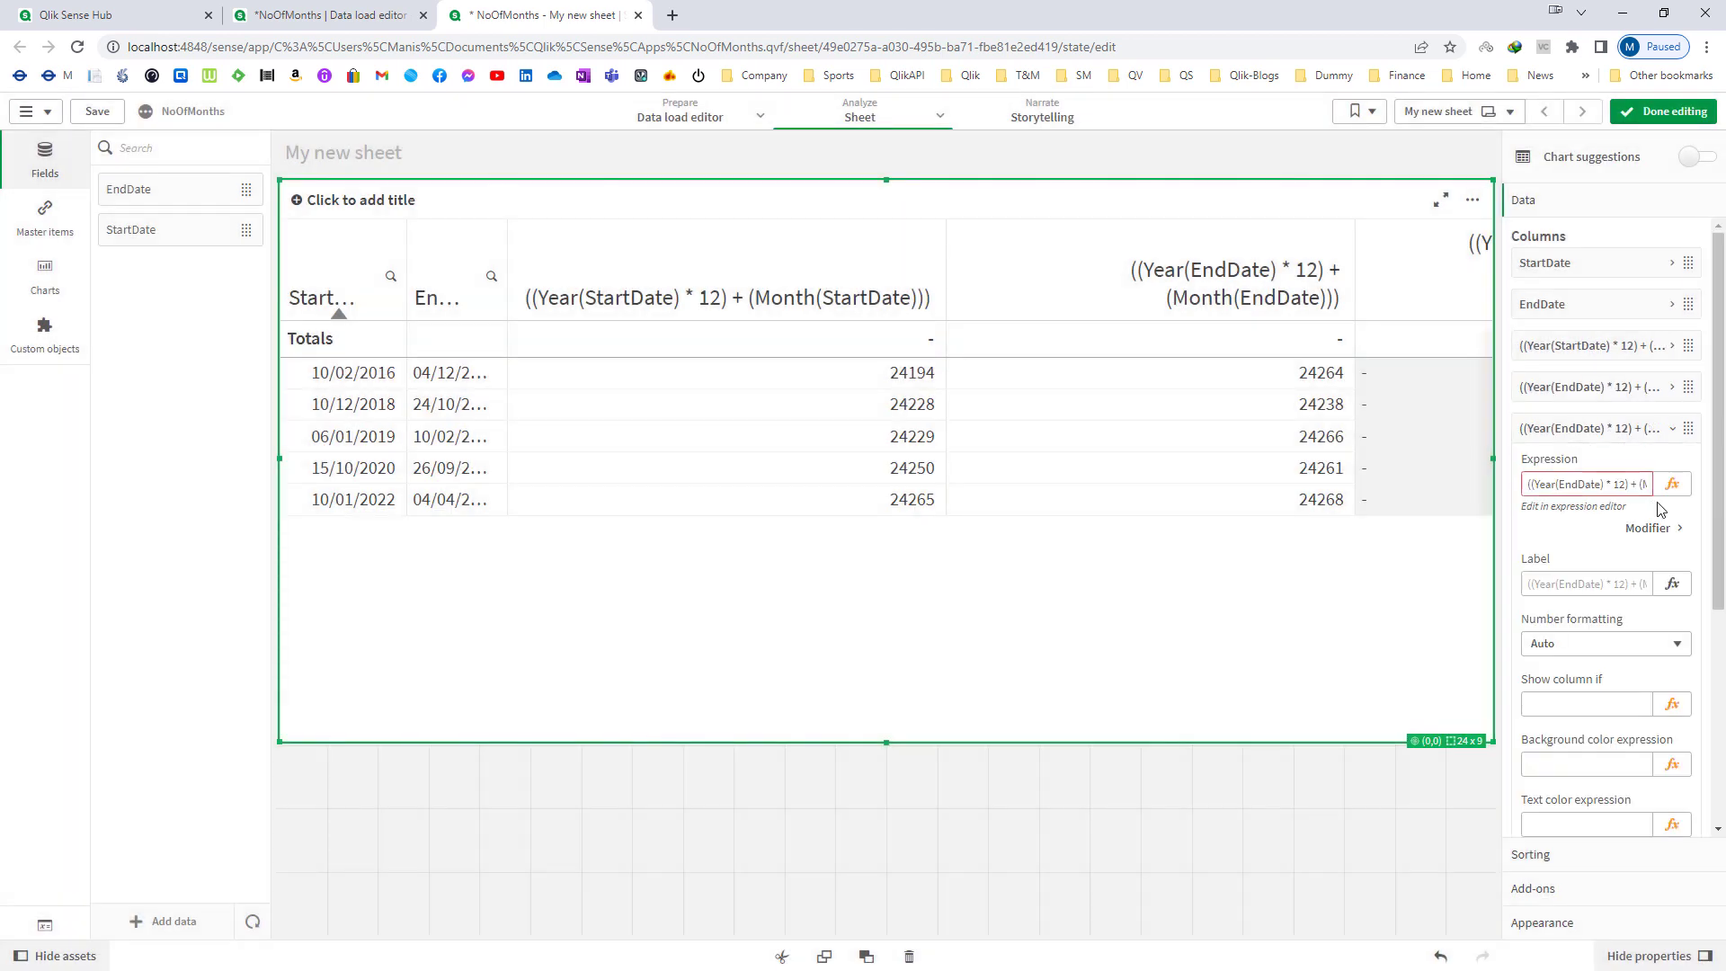
click(1665, 481)
text(((Year(StartDate) * 12) + (Month(StartDate))))
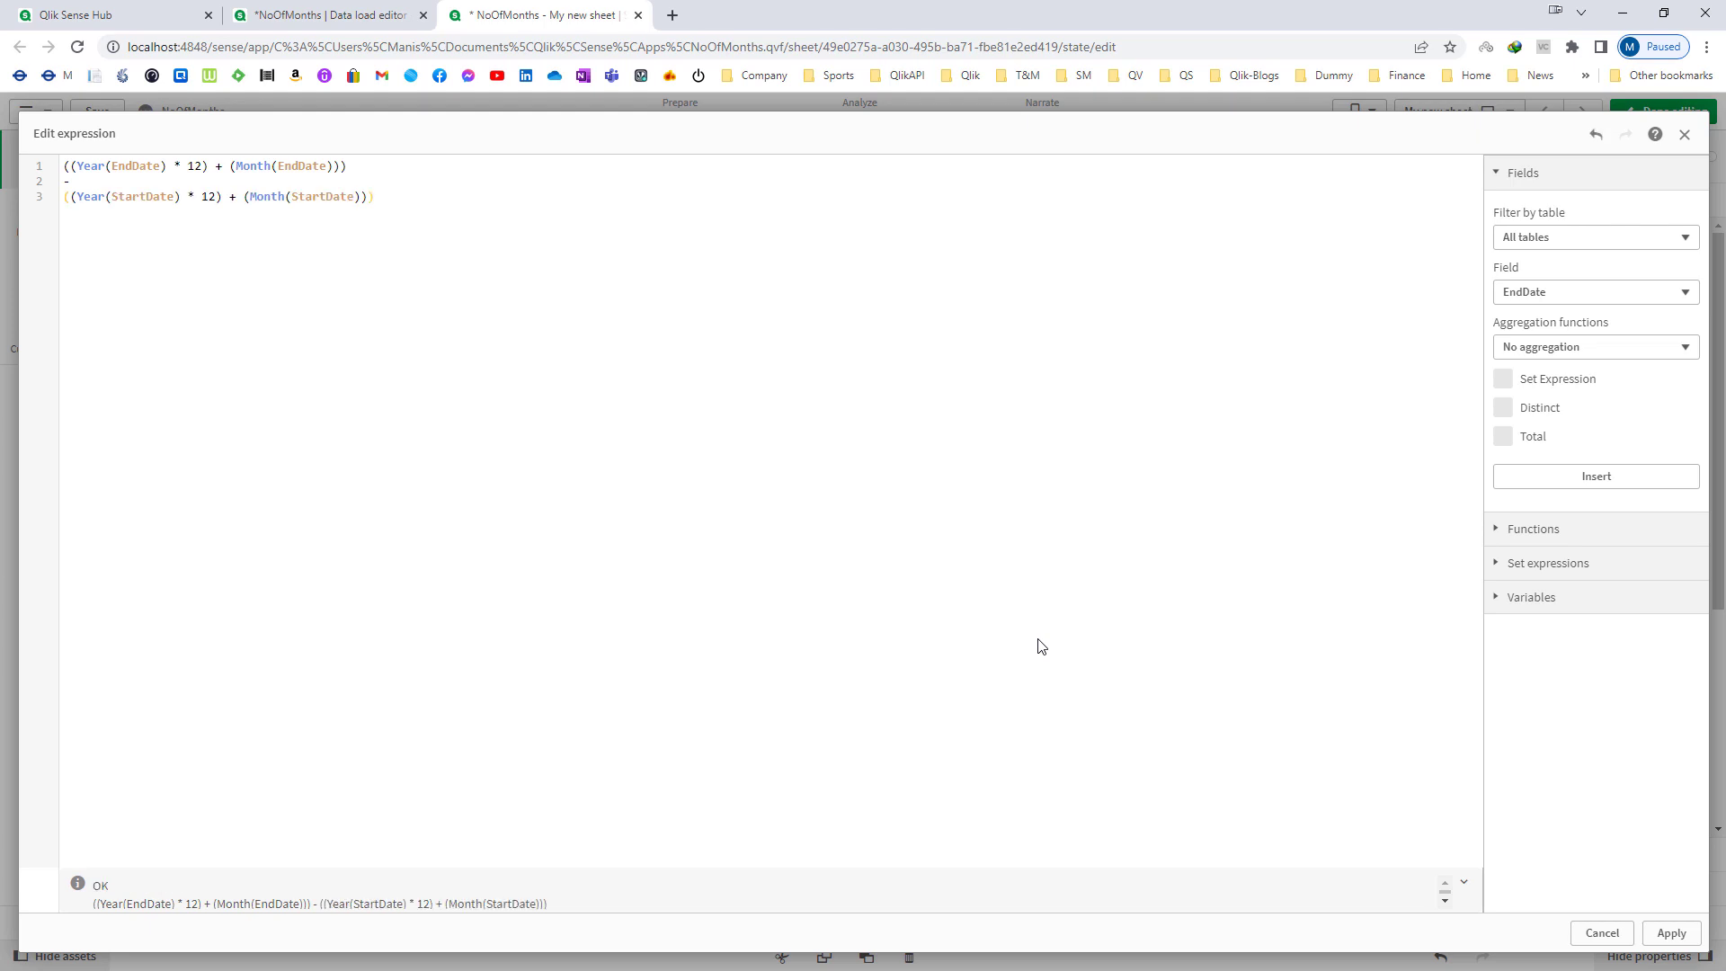
click(1667, 934)
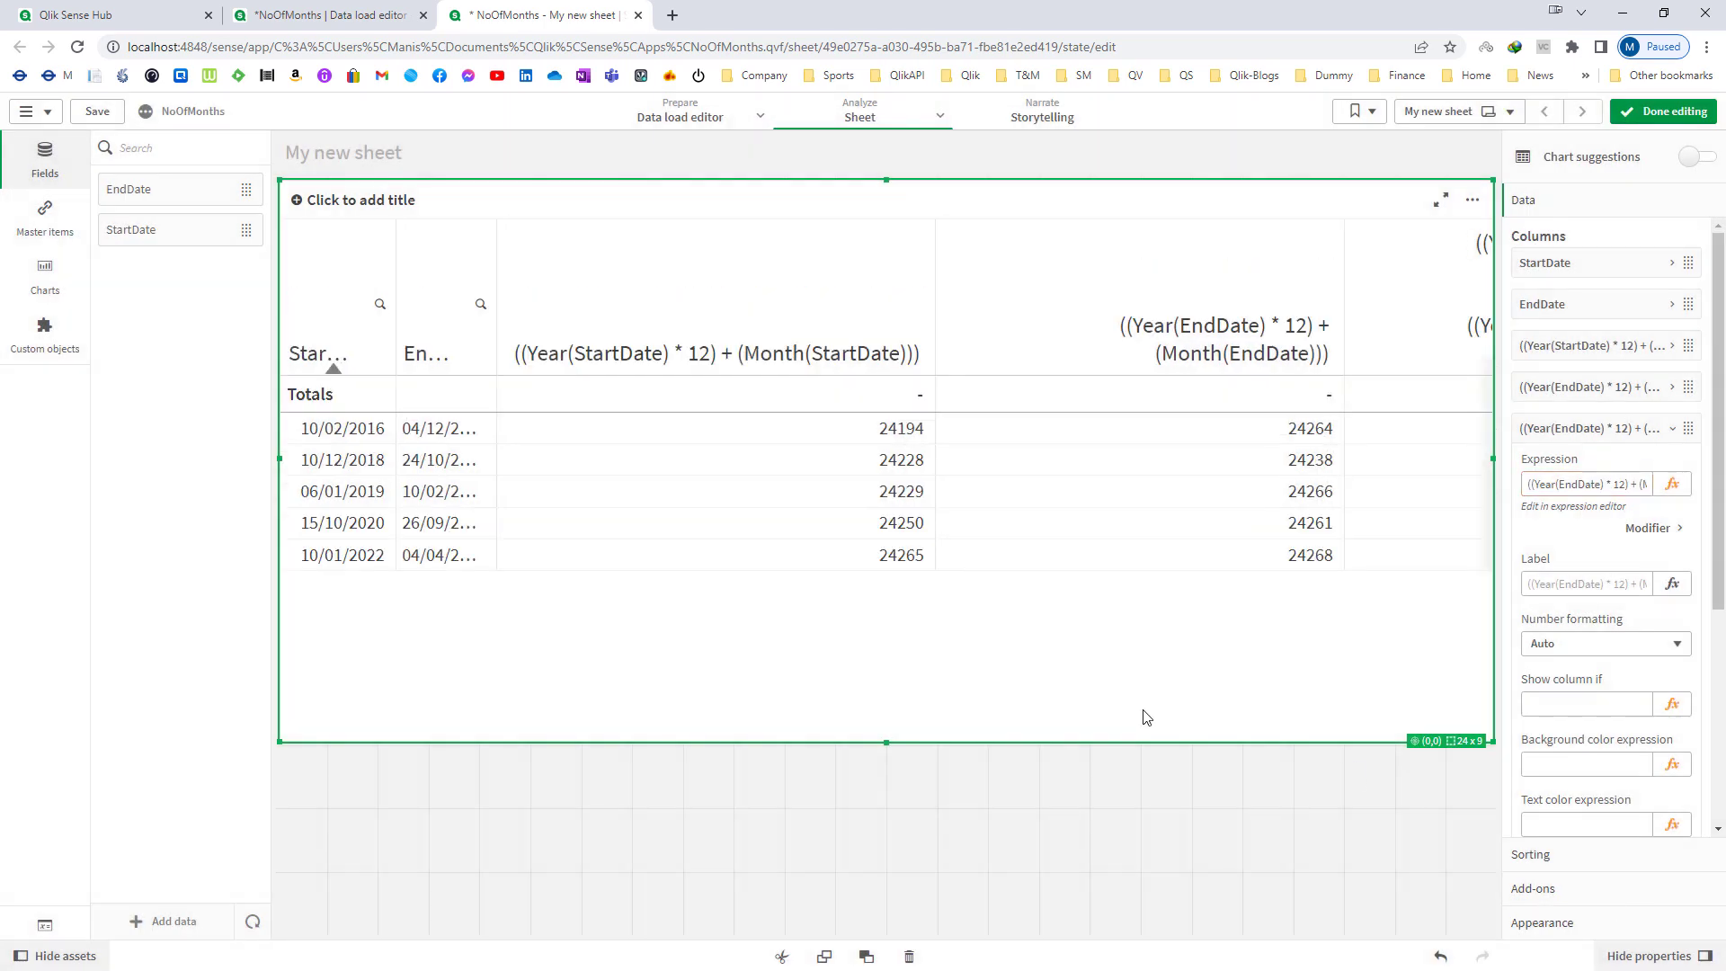
click(1660, 118)
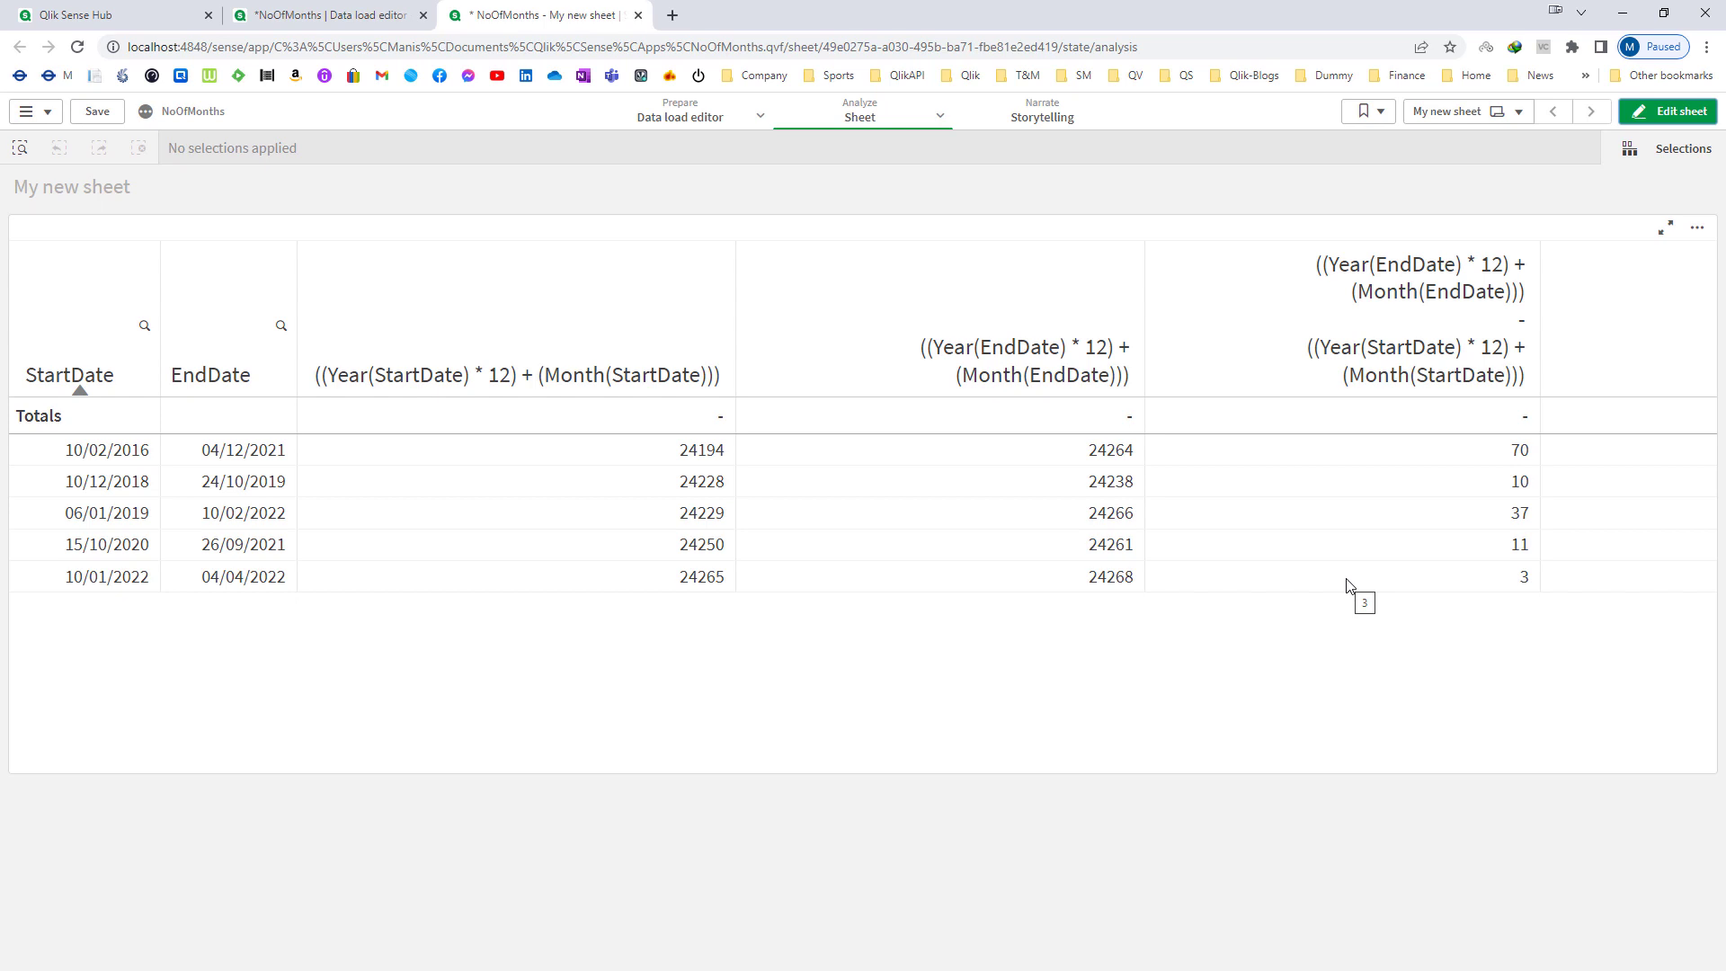
Copy the full month-difference expression from the fifth column
click(1654, 119)
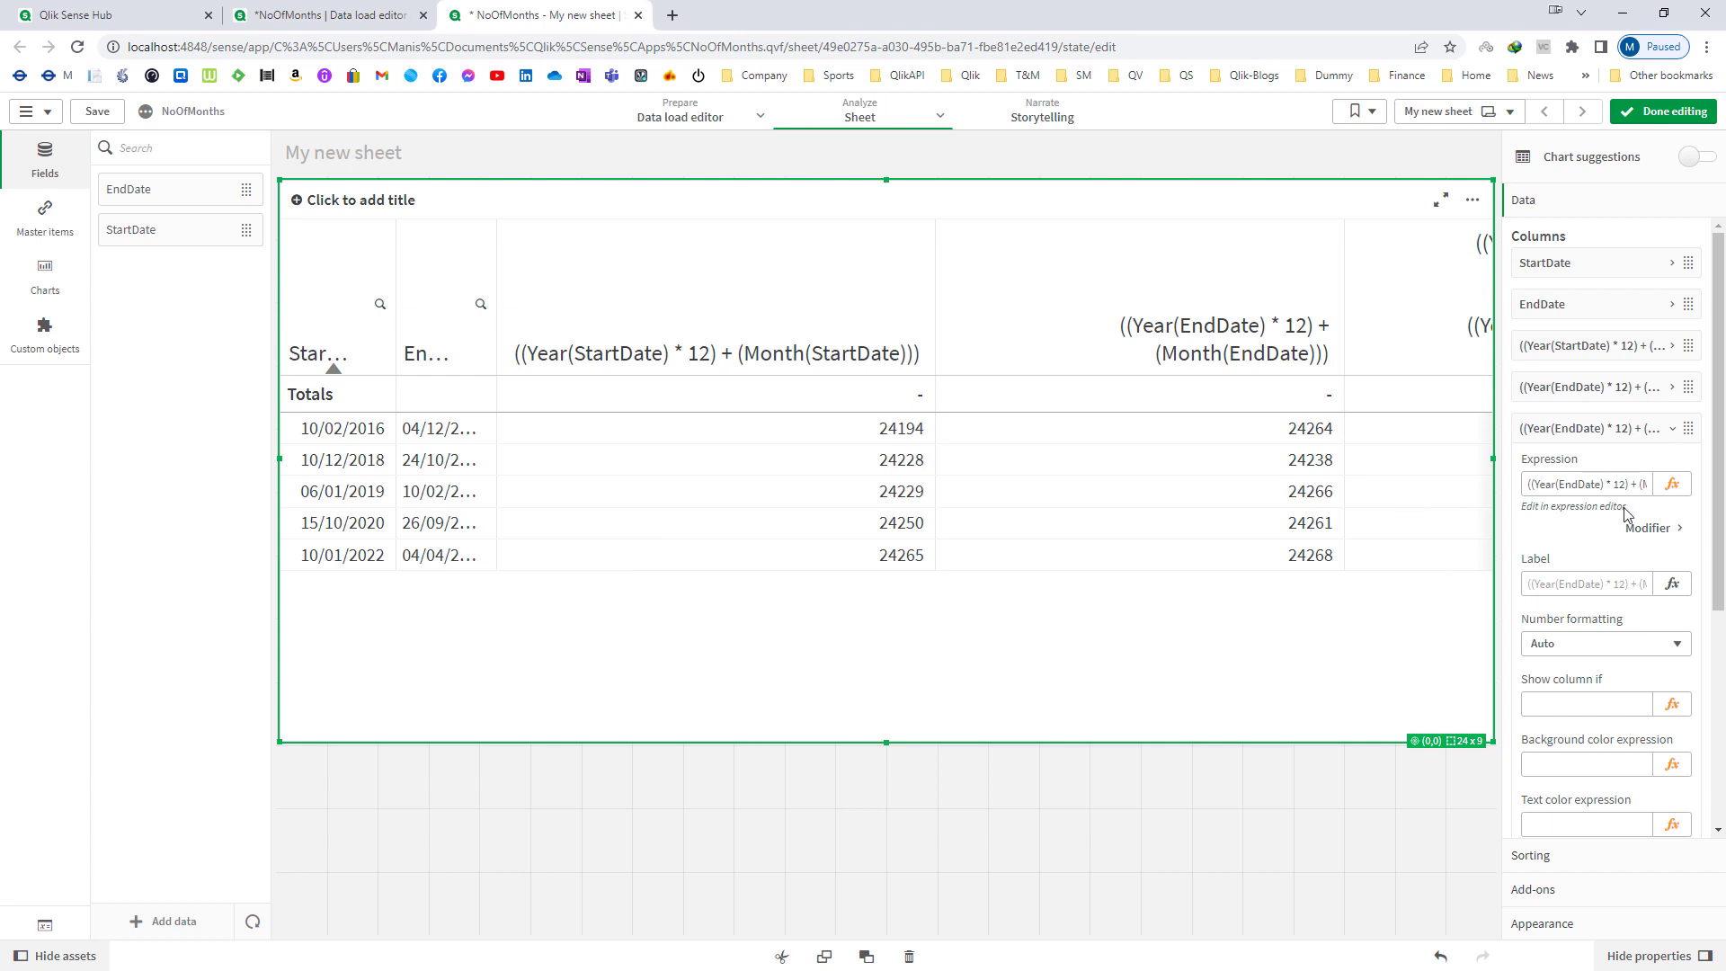
click(1672, 483)
key(ctrl+a)
key(ctrl+c)
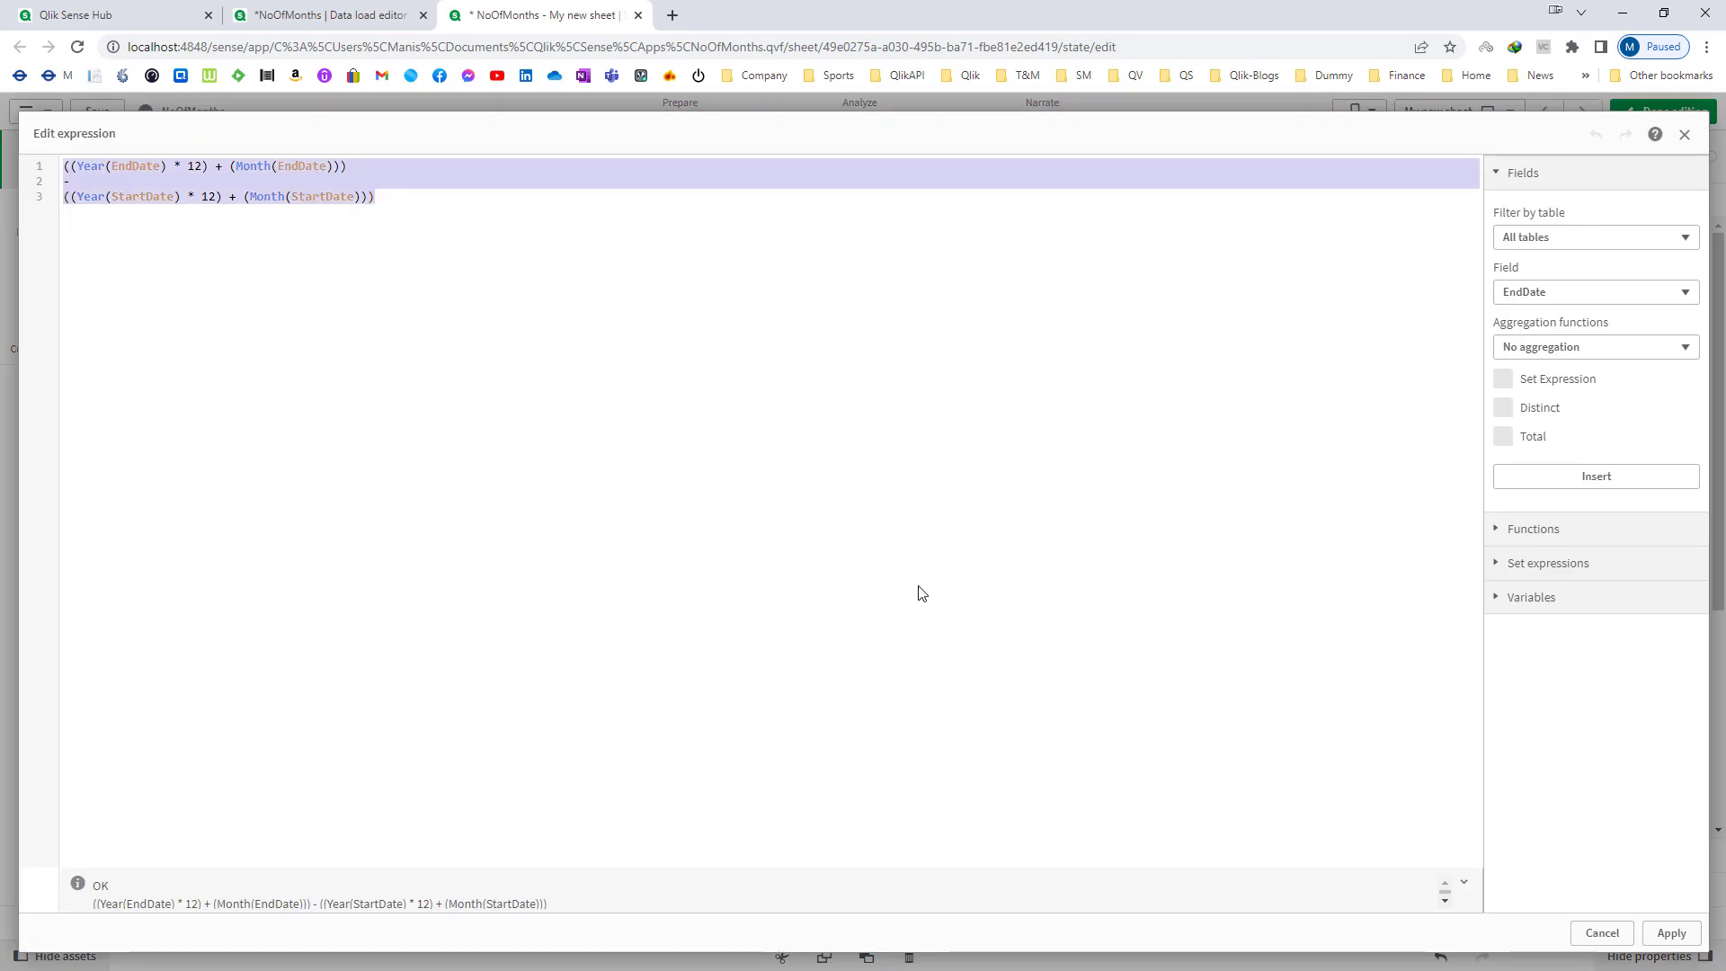
click(1671, 932)
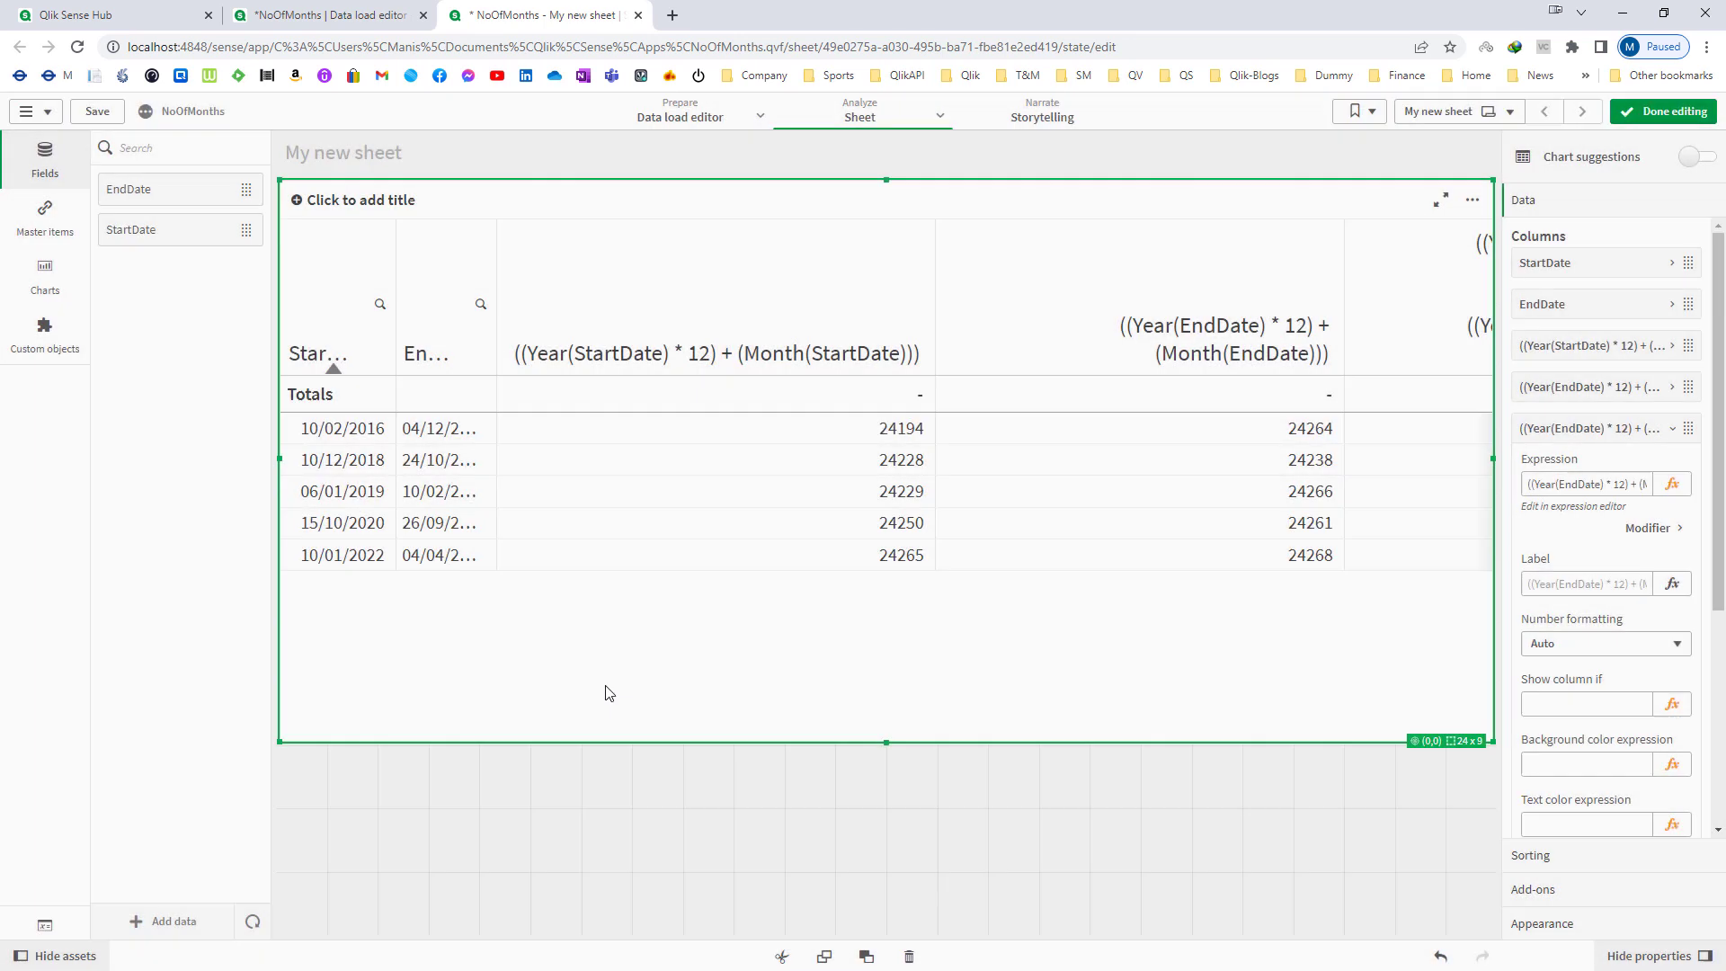
Start a new variable named vNumberOfMonths and open its definition editor
click(45, 924)
click(1276, 218)
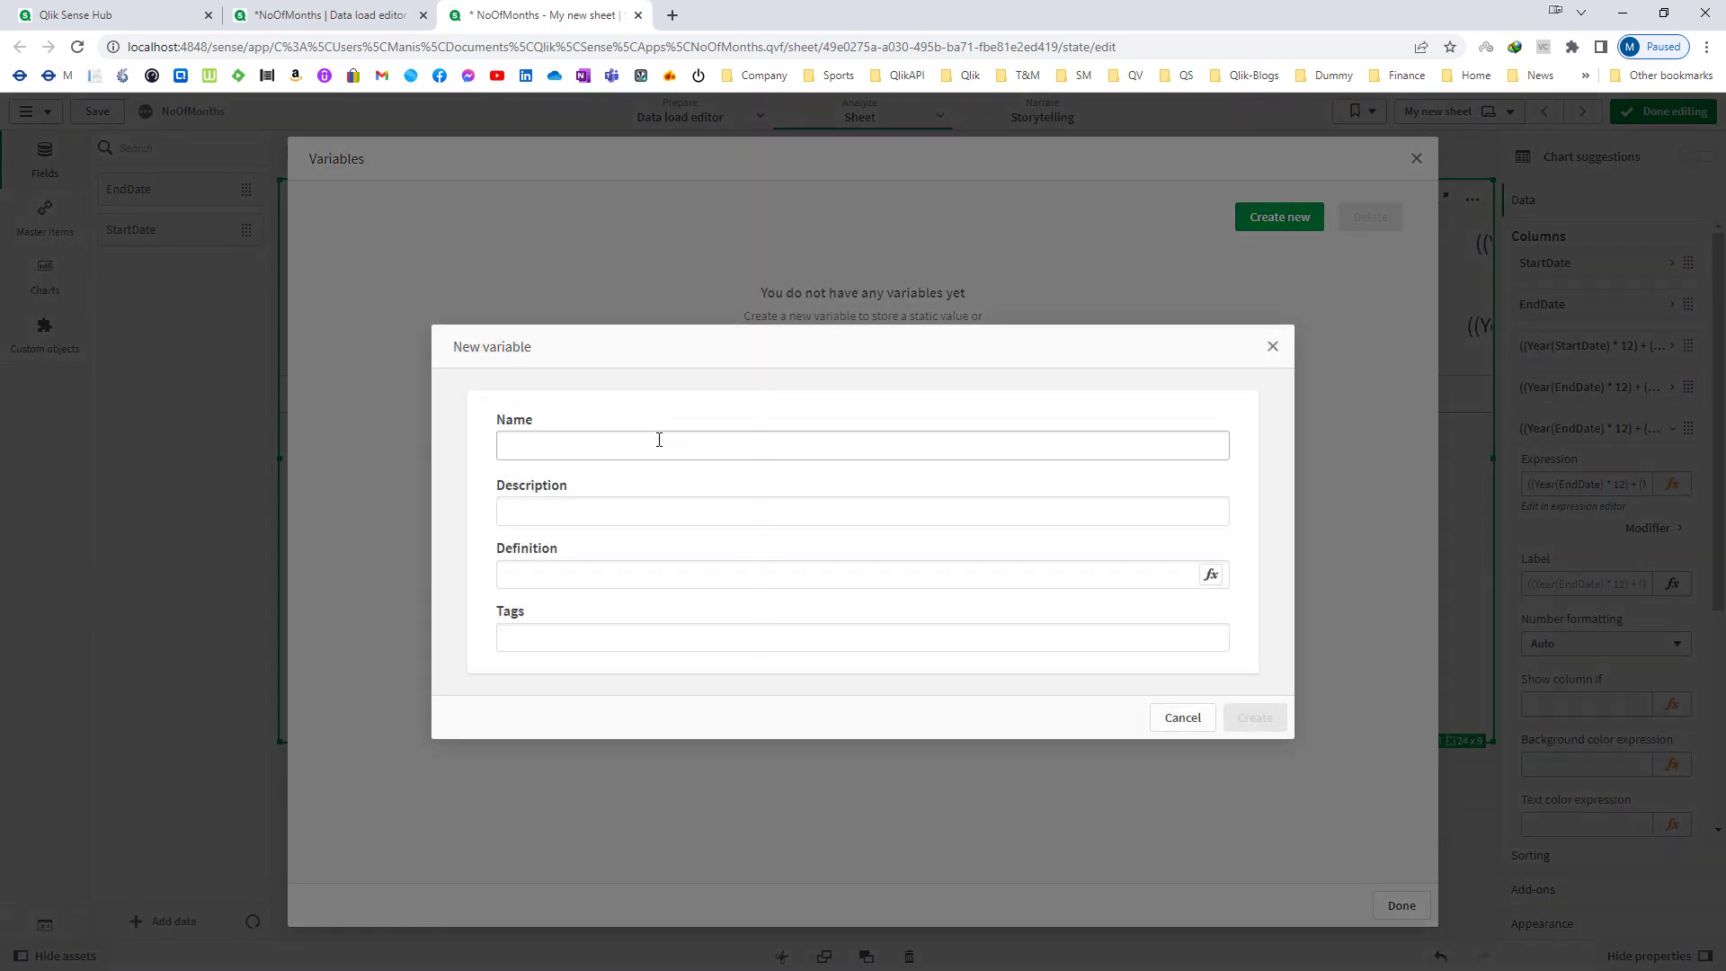
click(657, 439)
text(vNumberOfMonths)
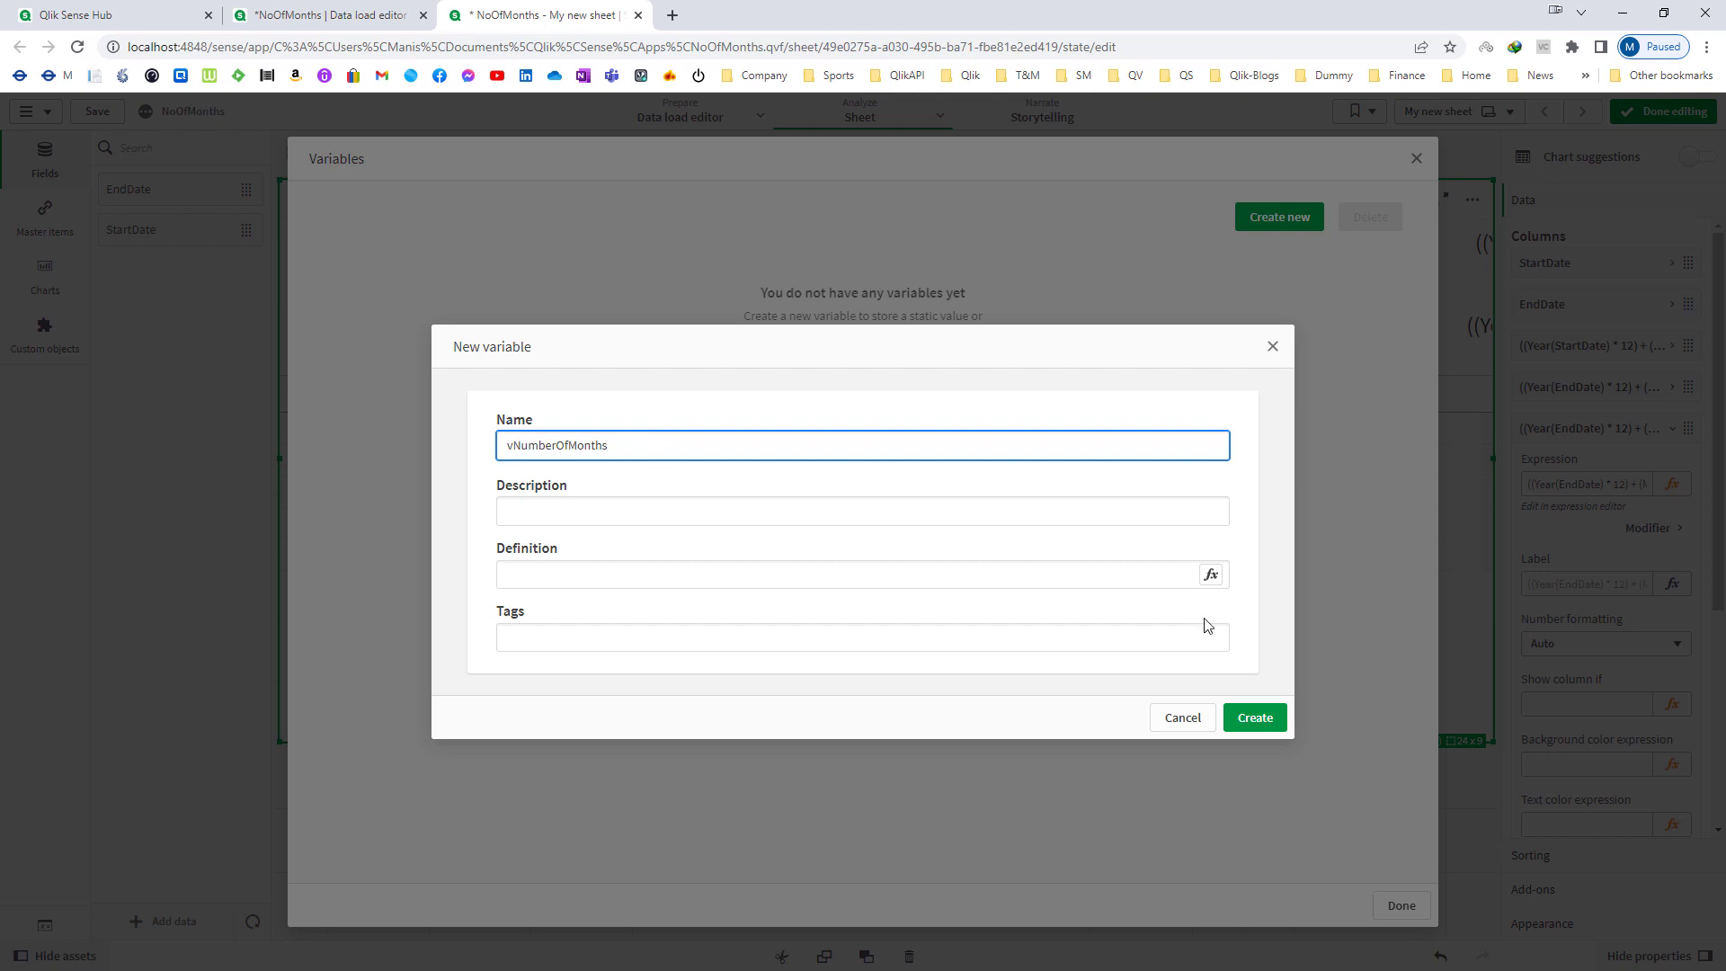
click(1211, 574)
Paste the expression onto one line and replace both EndDate references with $2
key(ctrl+v)
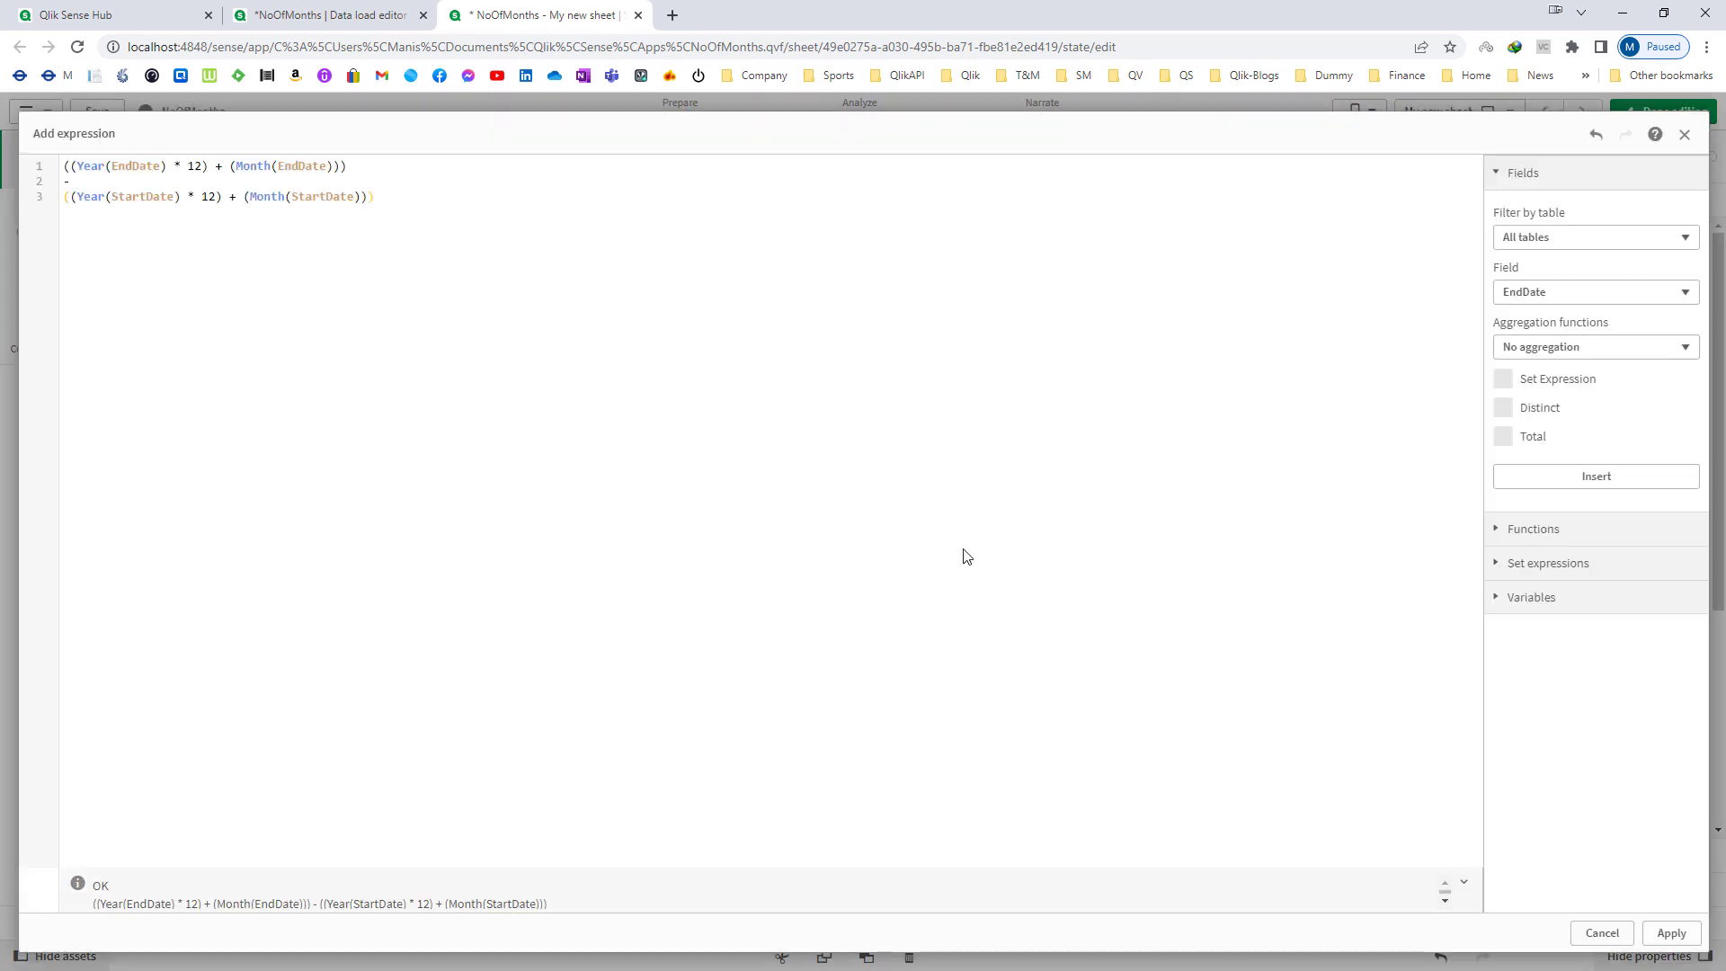
key(Up)
key(Up)
key(Delete)
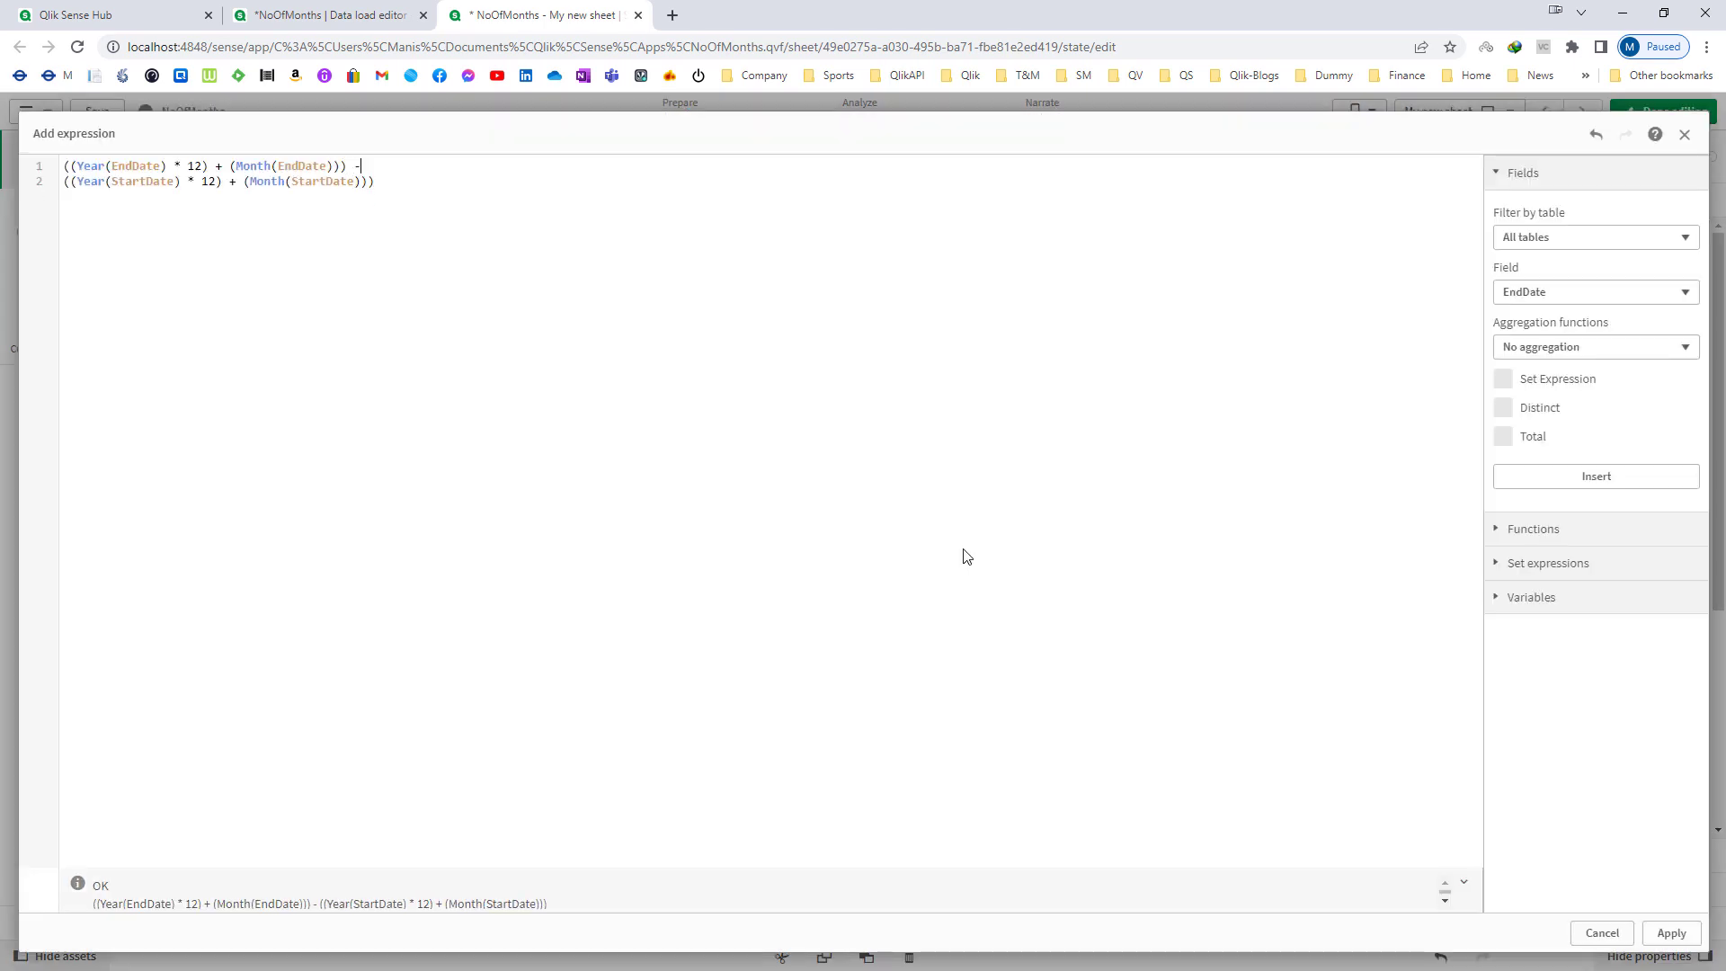
key(End)
key(Delete)
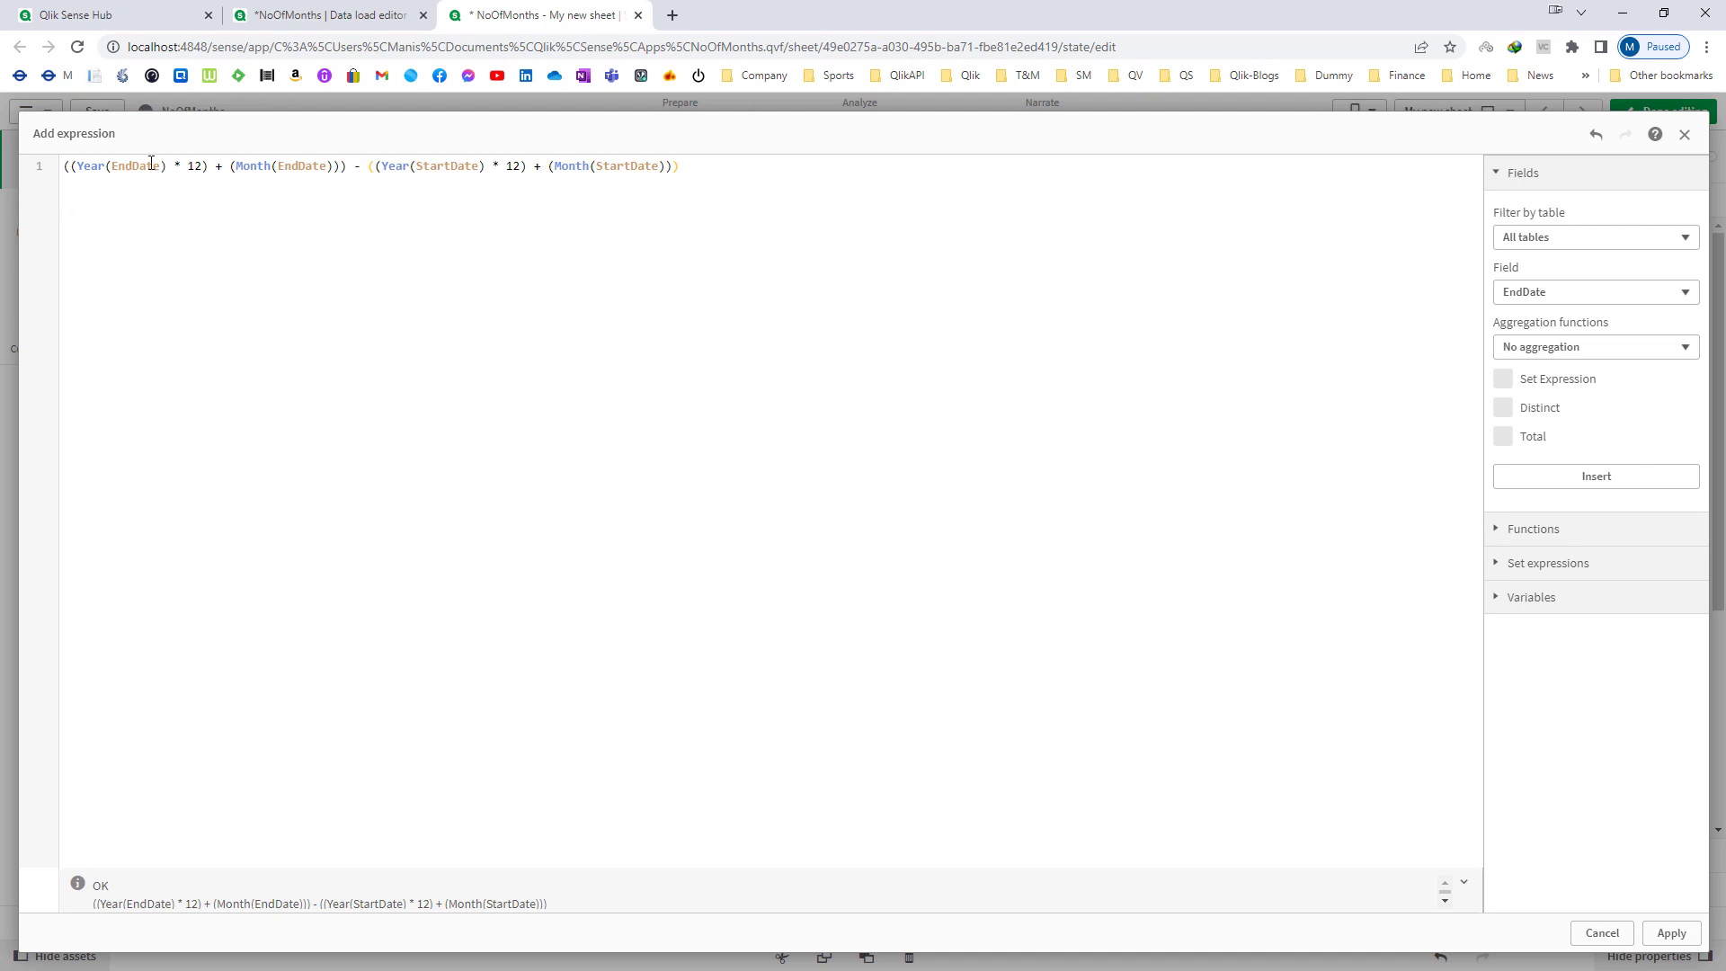
double_click(124, 190)
text($2)
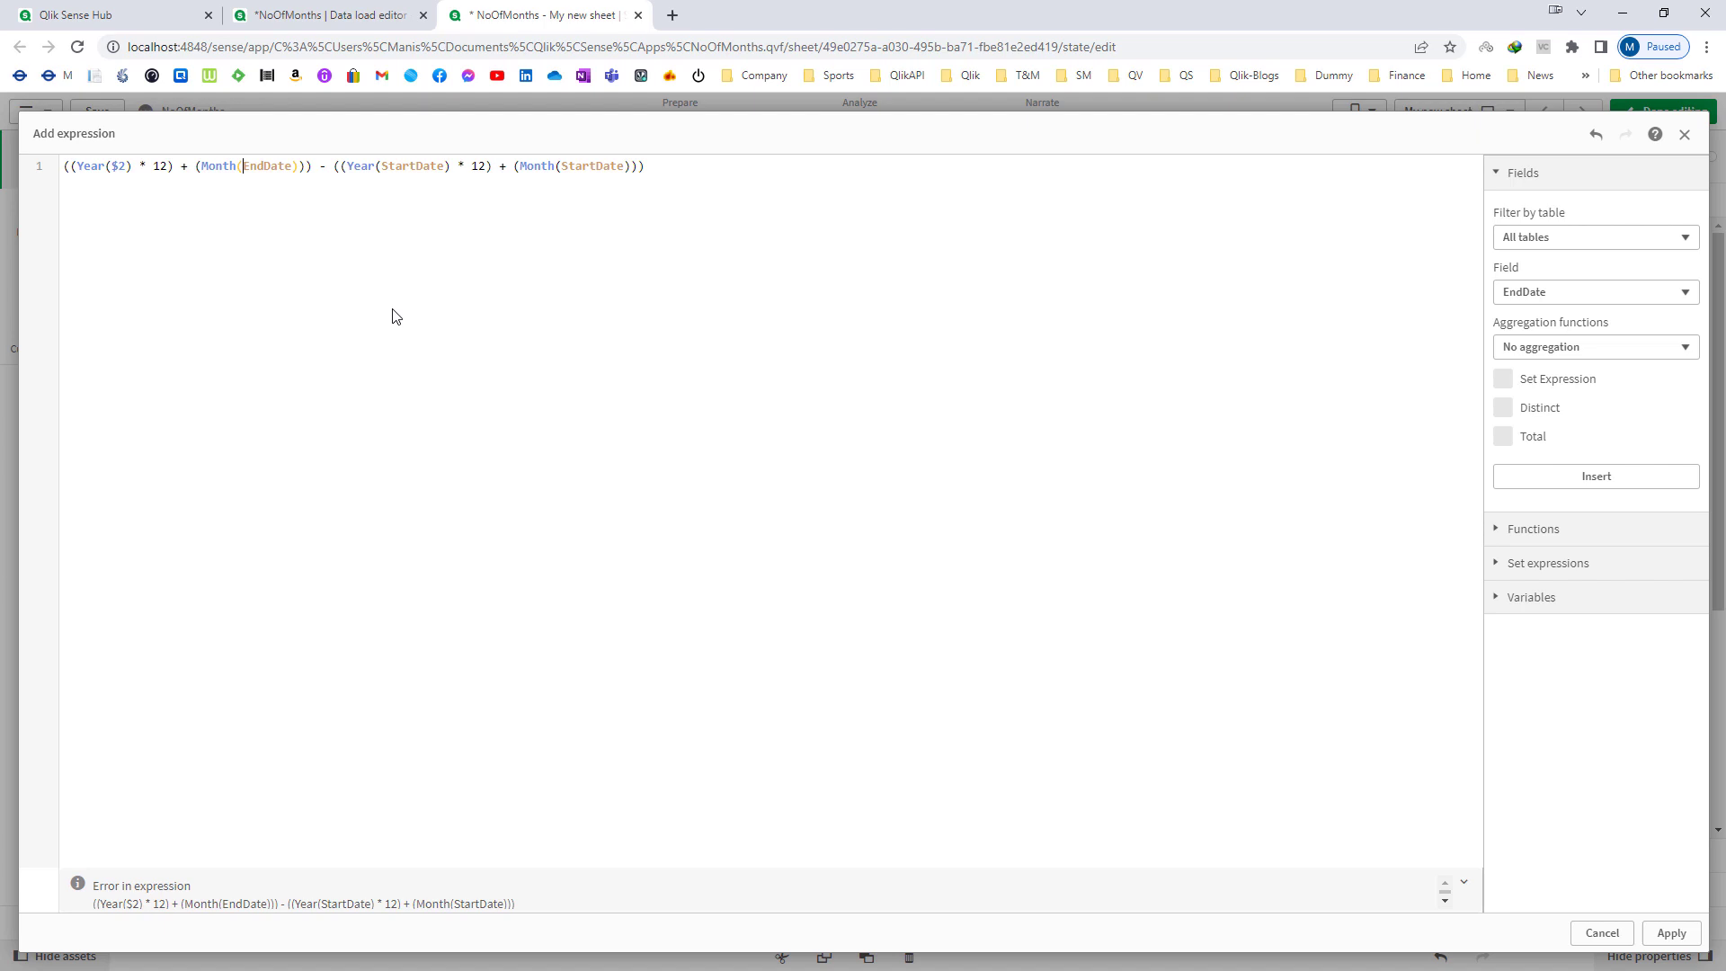
key(shift+Right)
key(shift+Right)
key(shift+Right)
key(shift+Right)
key(shift+Right)
key(shift+Right)
key(shift+Right)
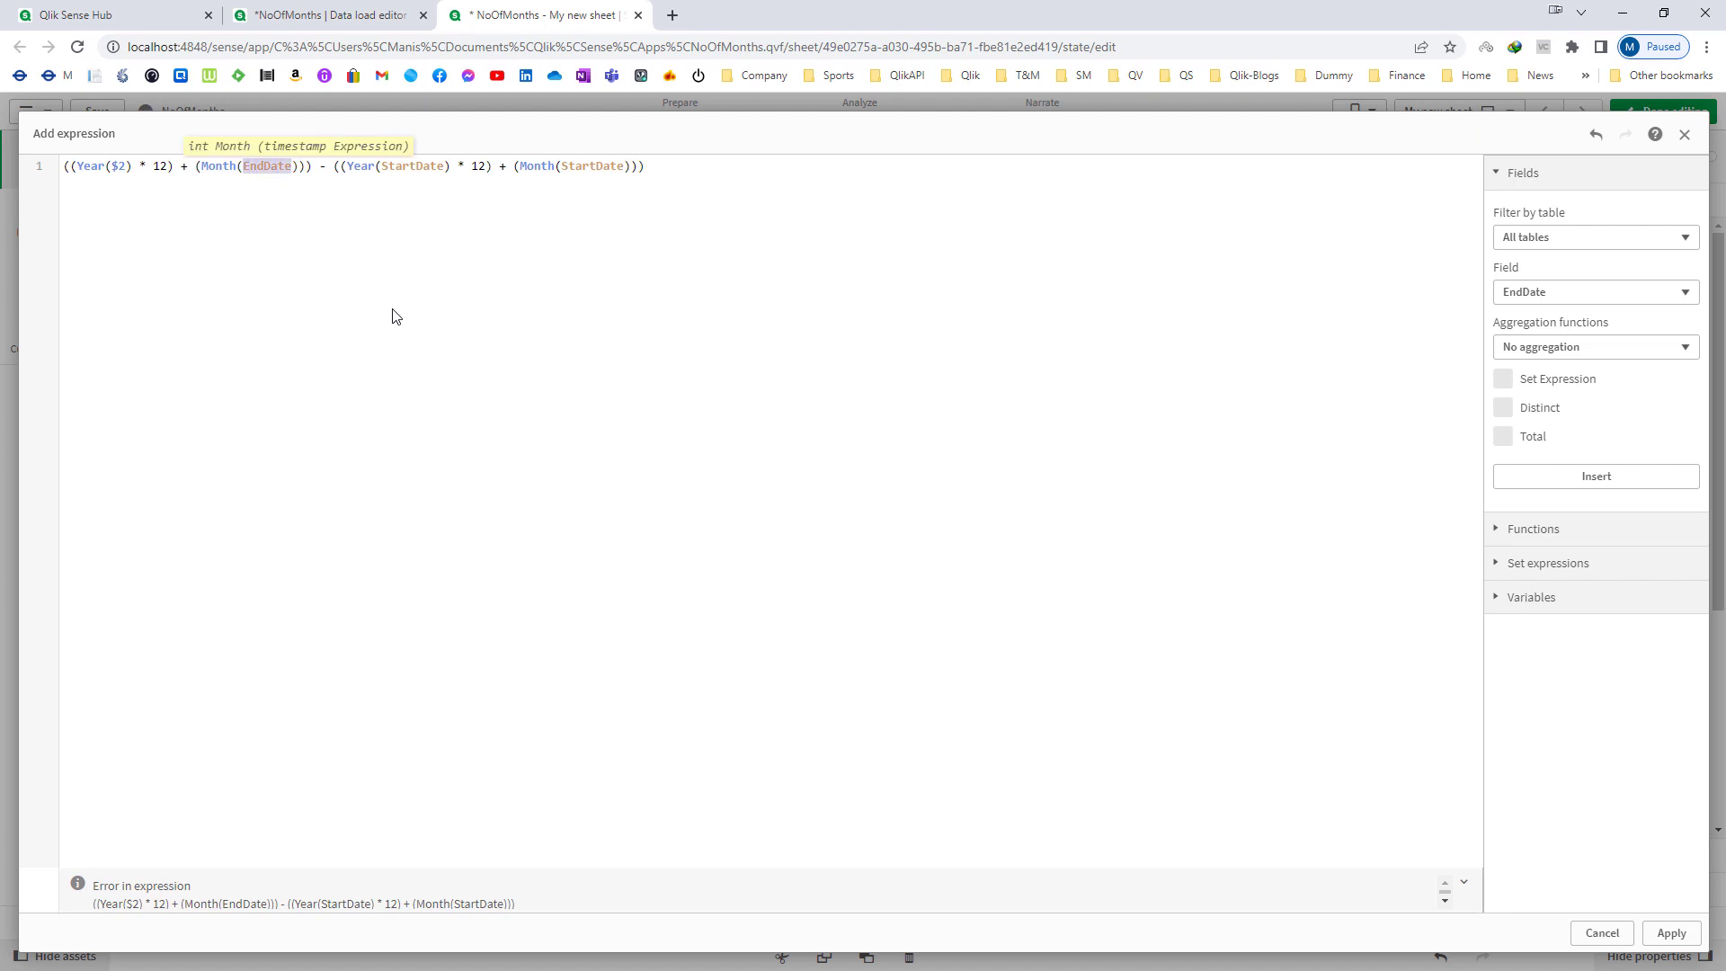
text($2)
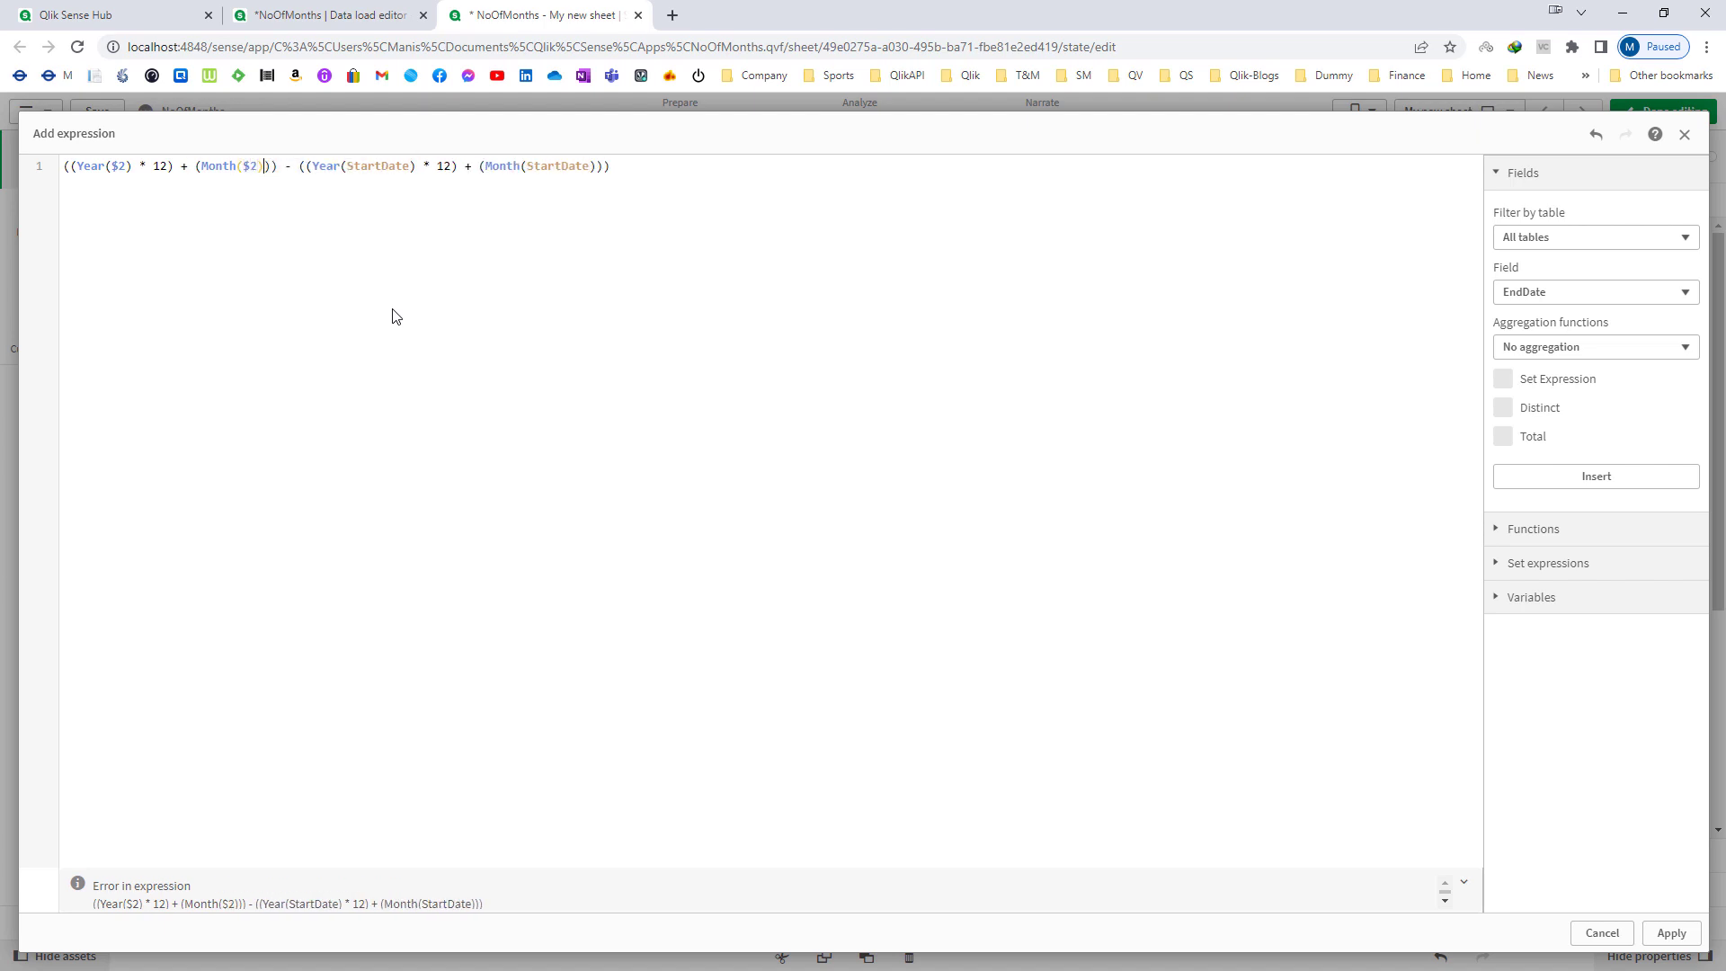
Replace both StartDate references with $1, check the brackets, and apply the definition
key(Right)
key(Right)
key(Right)
key(Right)
key(Right)
key(Right)
key(Right)
key(Right)
key(Right)
key(Right)
key(Right)
key(Right)
key(shift+Right)
key(shift+Right)
key(shift+Right)
key(shift+Right)
key(shift+Right)
key(shift+Right)
key(shift+Right)
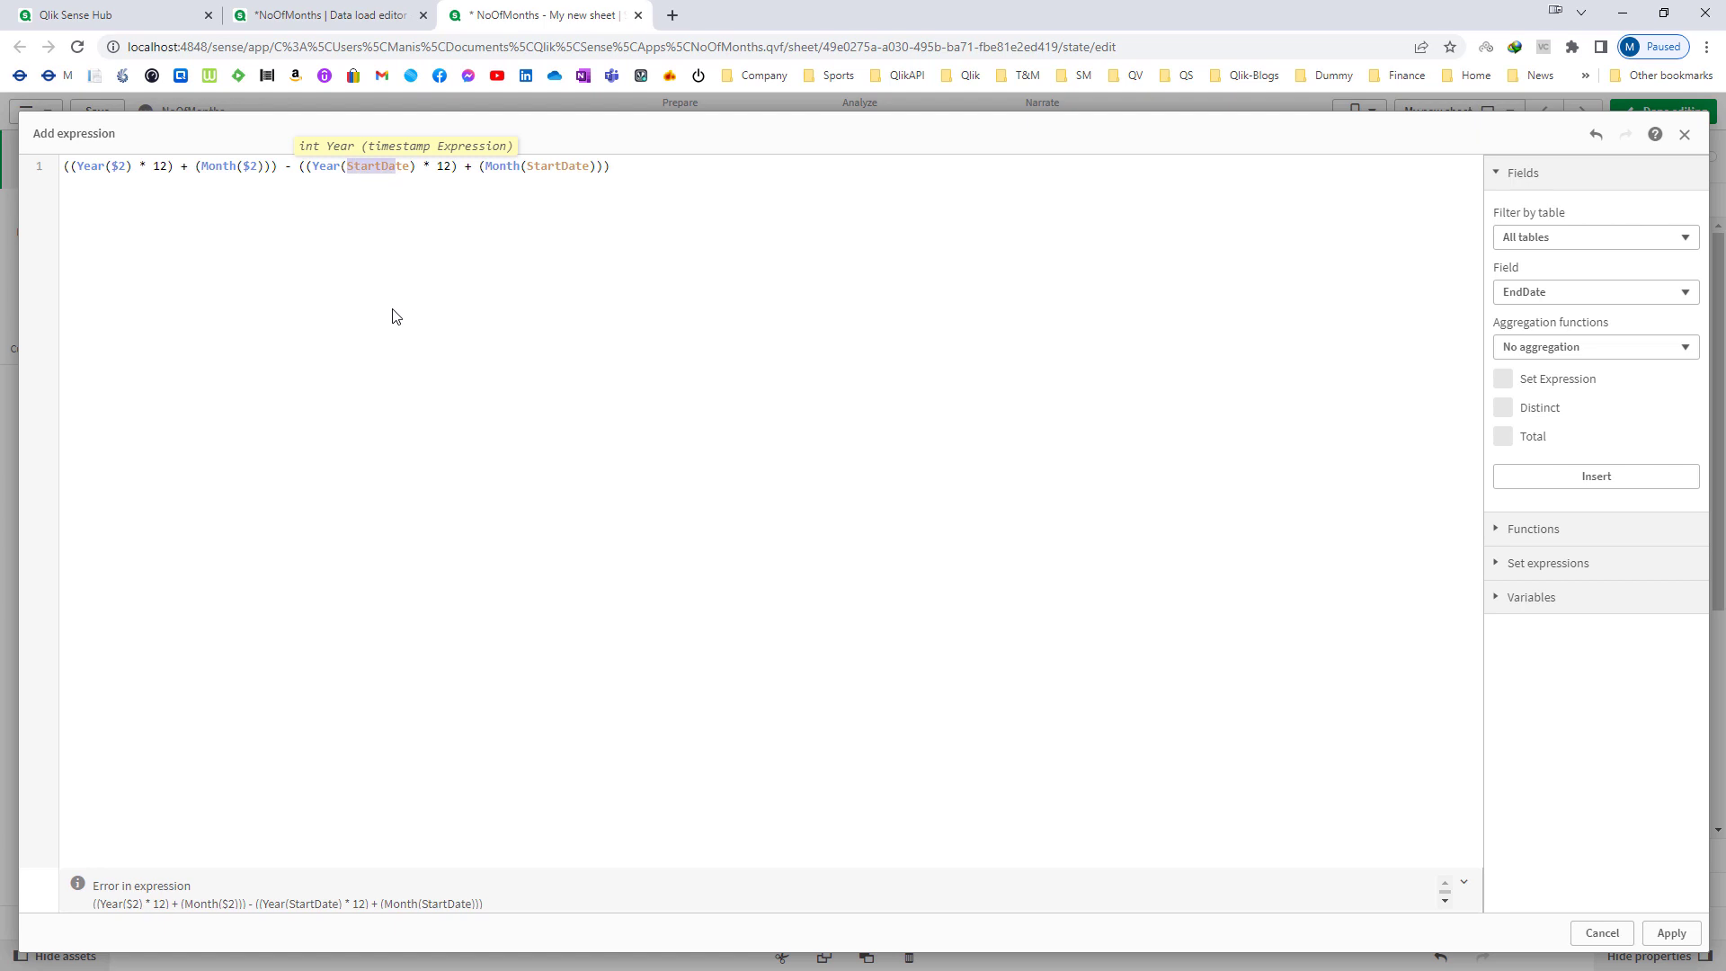
key(shift+Right)
key(shift+Right)
text(£1)
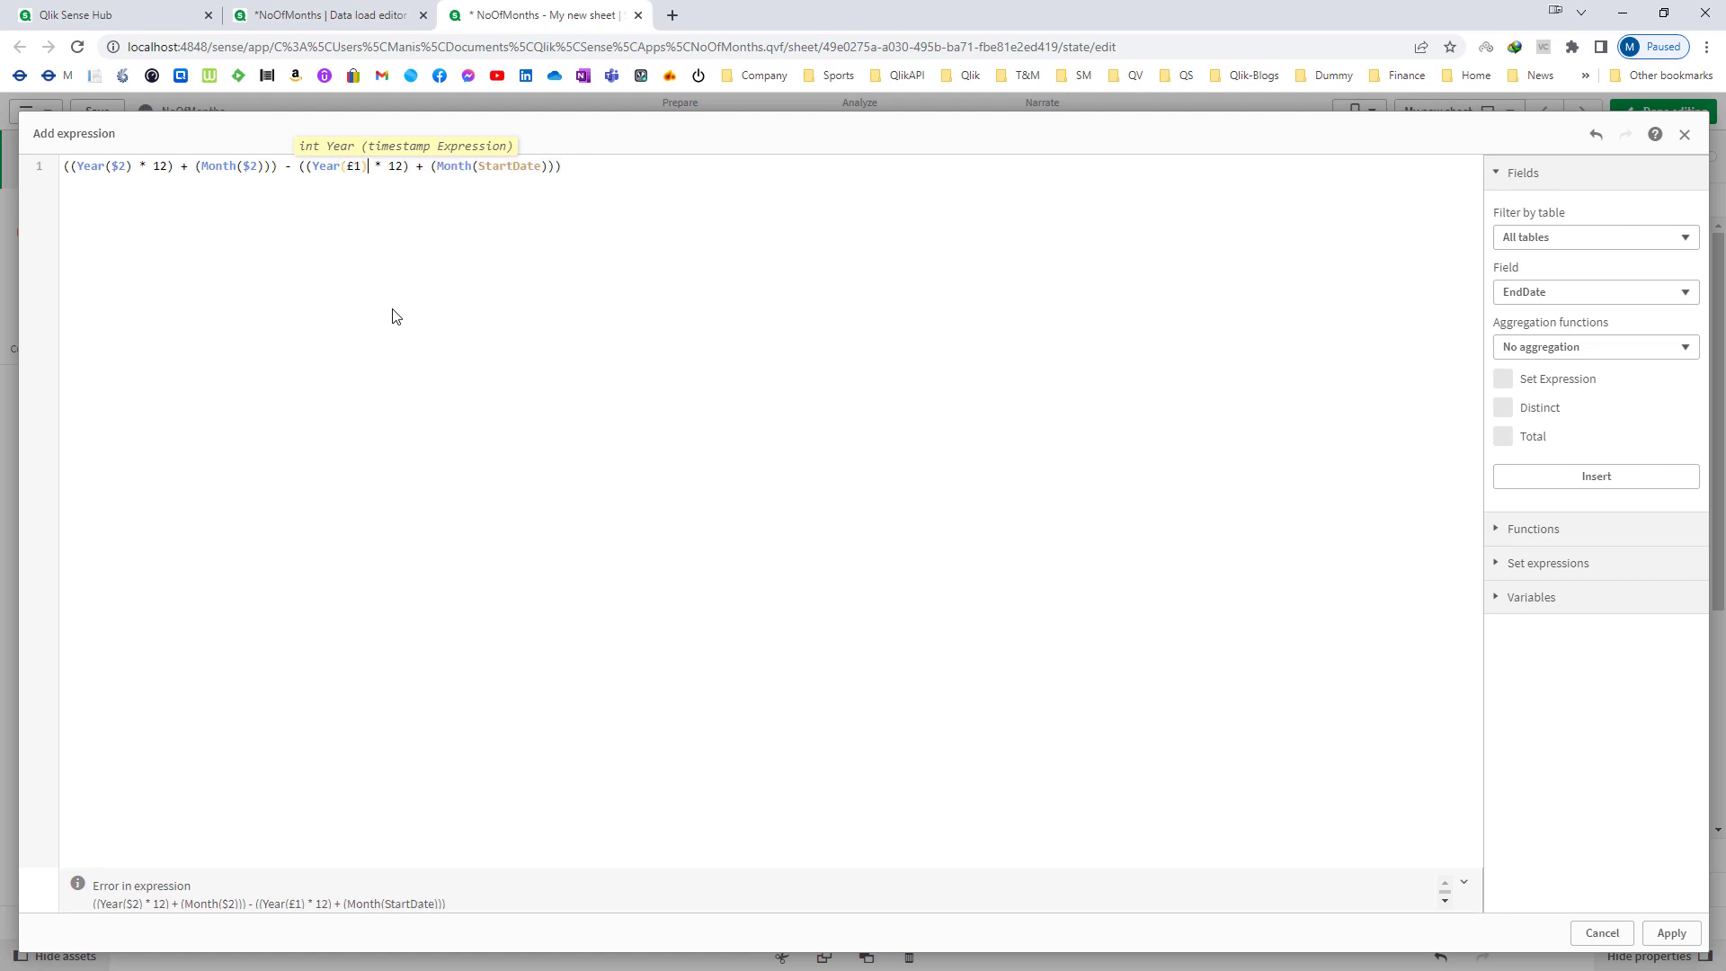
text($)
key(Right)
key(Right)
key(Right)
key(Right)
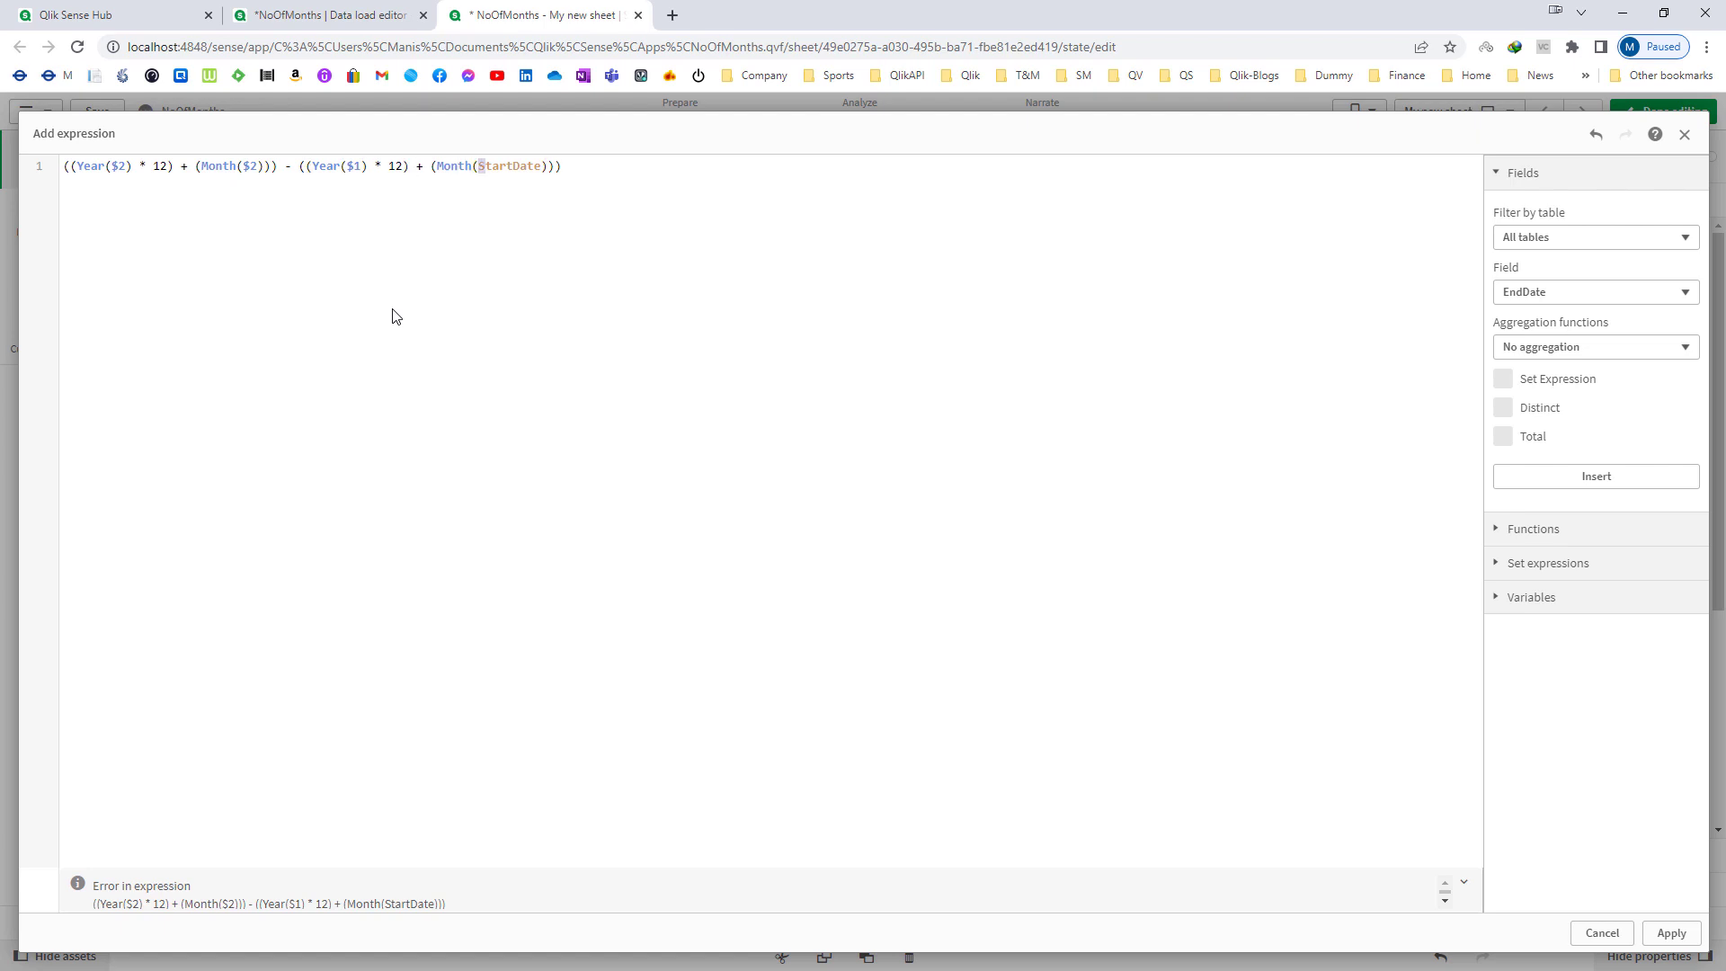
key(shift+Right)
key(shift+Right)
key(shift+Right)
key(shift+Right)
key(shift+Right)
key(shift+Right)
key(shift+Right)
key(shift+Right)
key(shift+Right)
text($1)
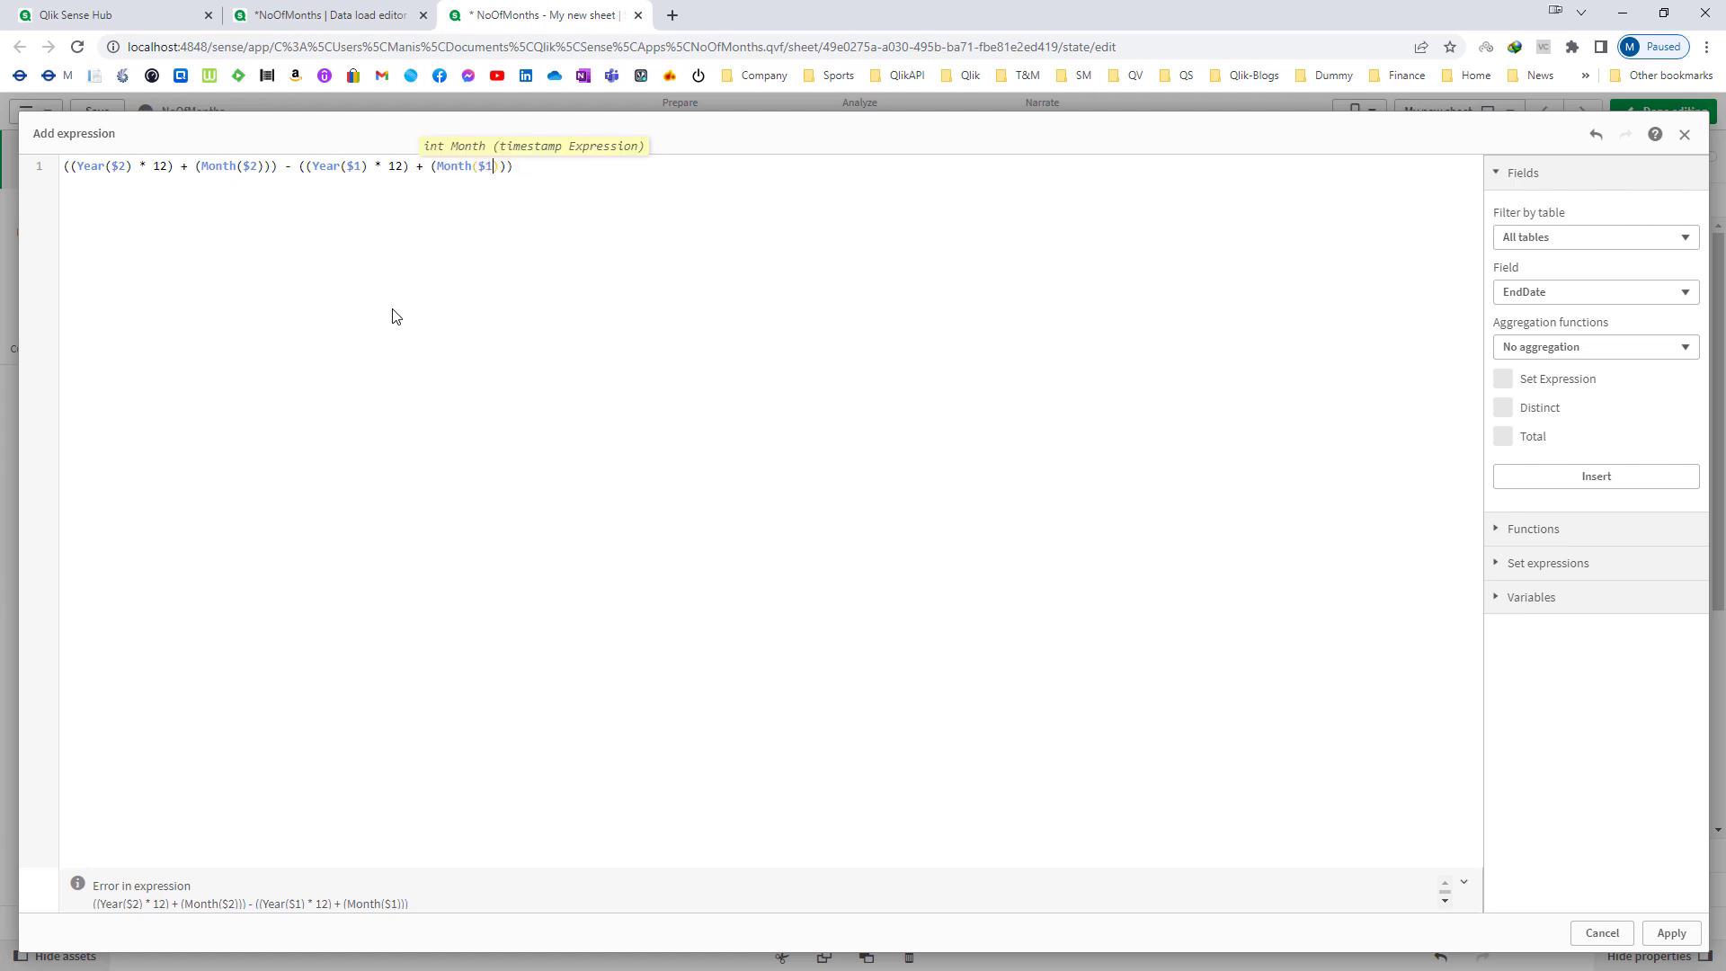
double_click(487, 166)
double_click(114, 167)
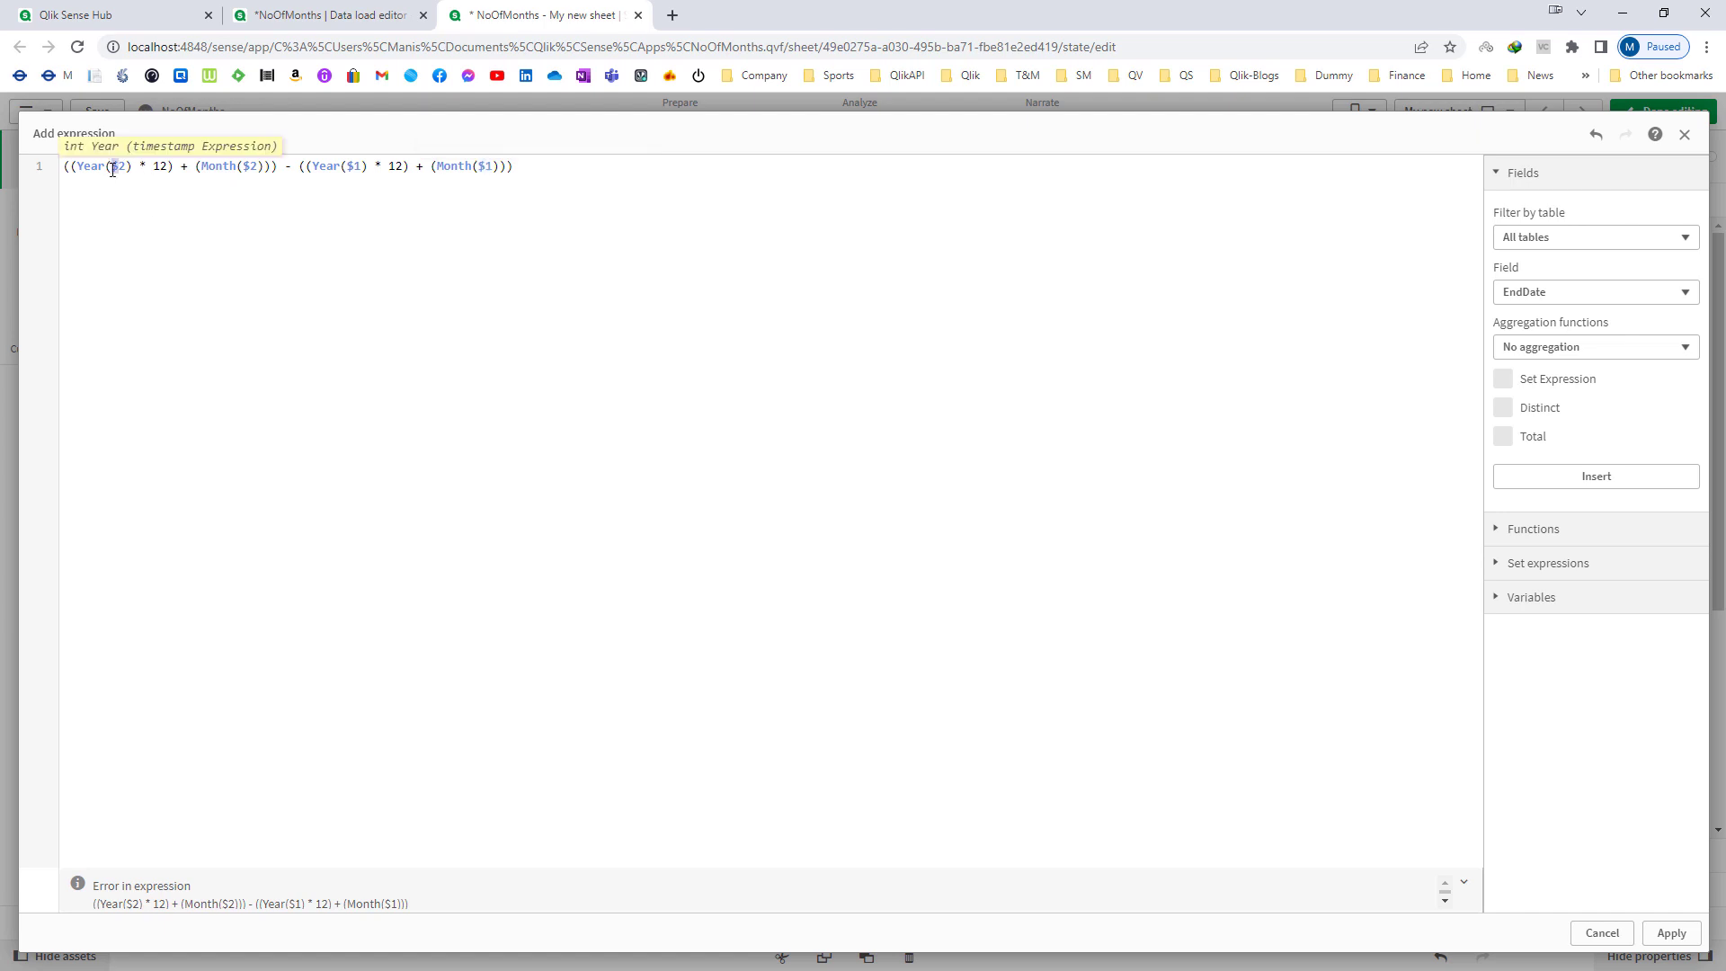
click(481, 239)
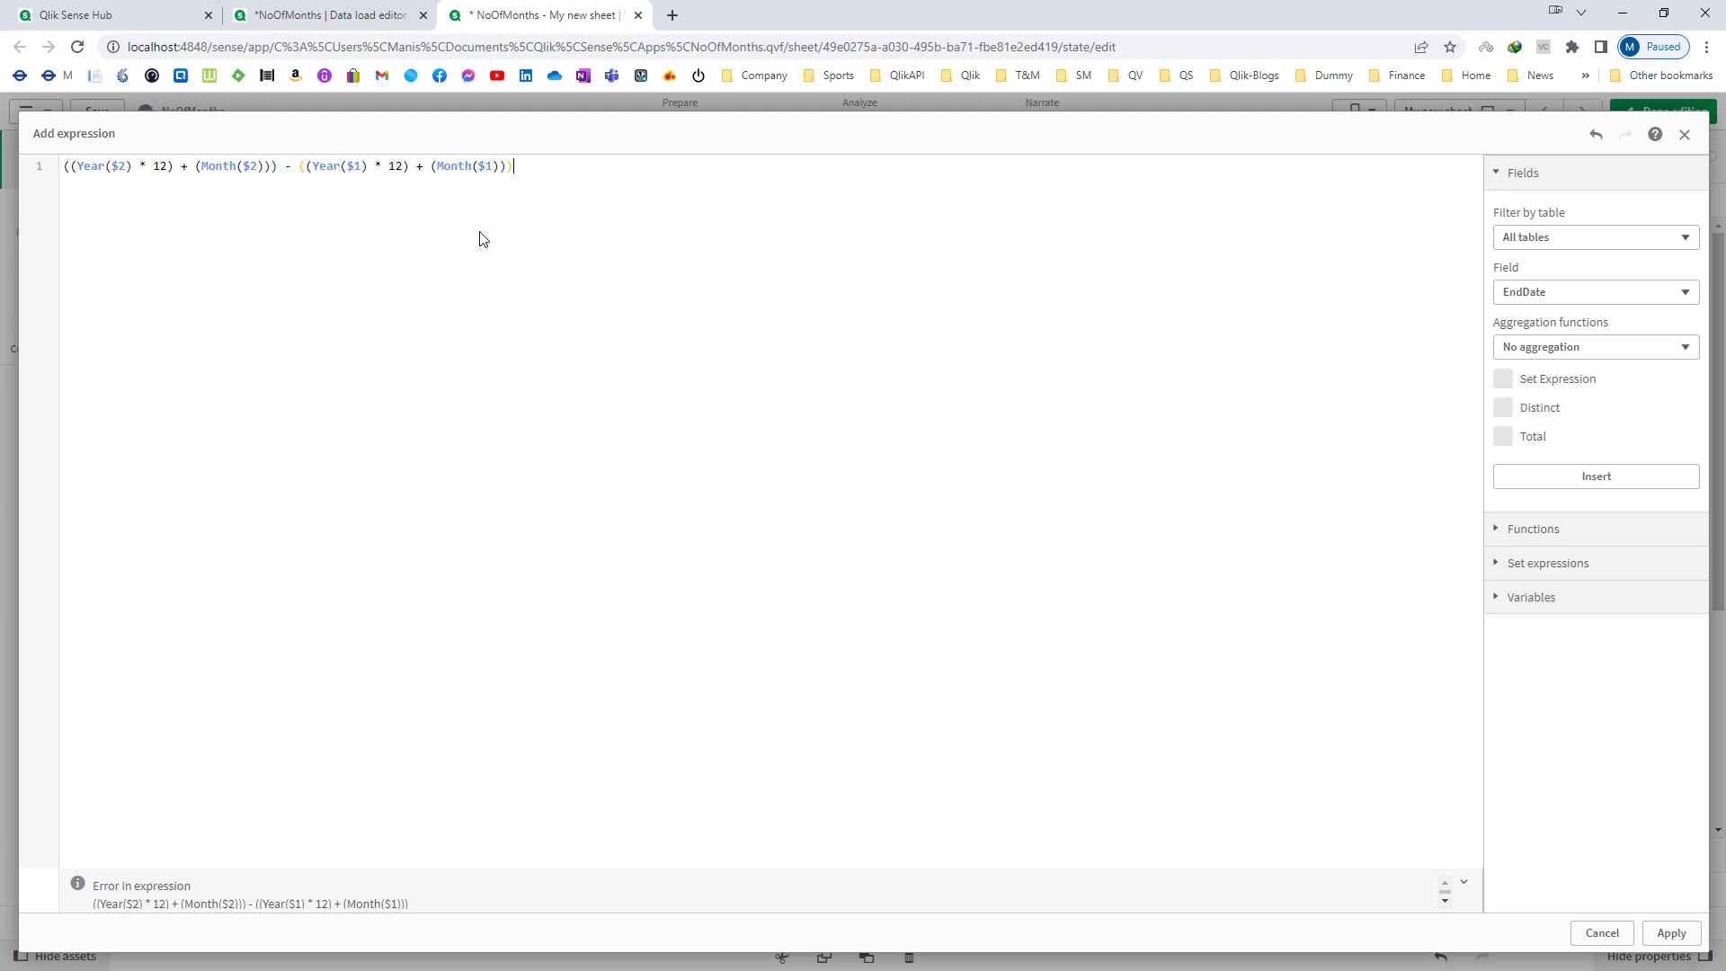
click(1665, 932)
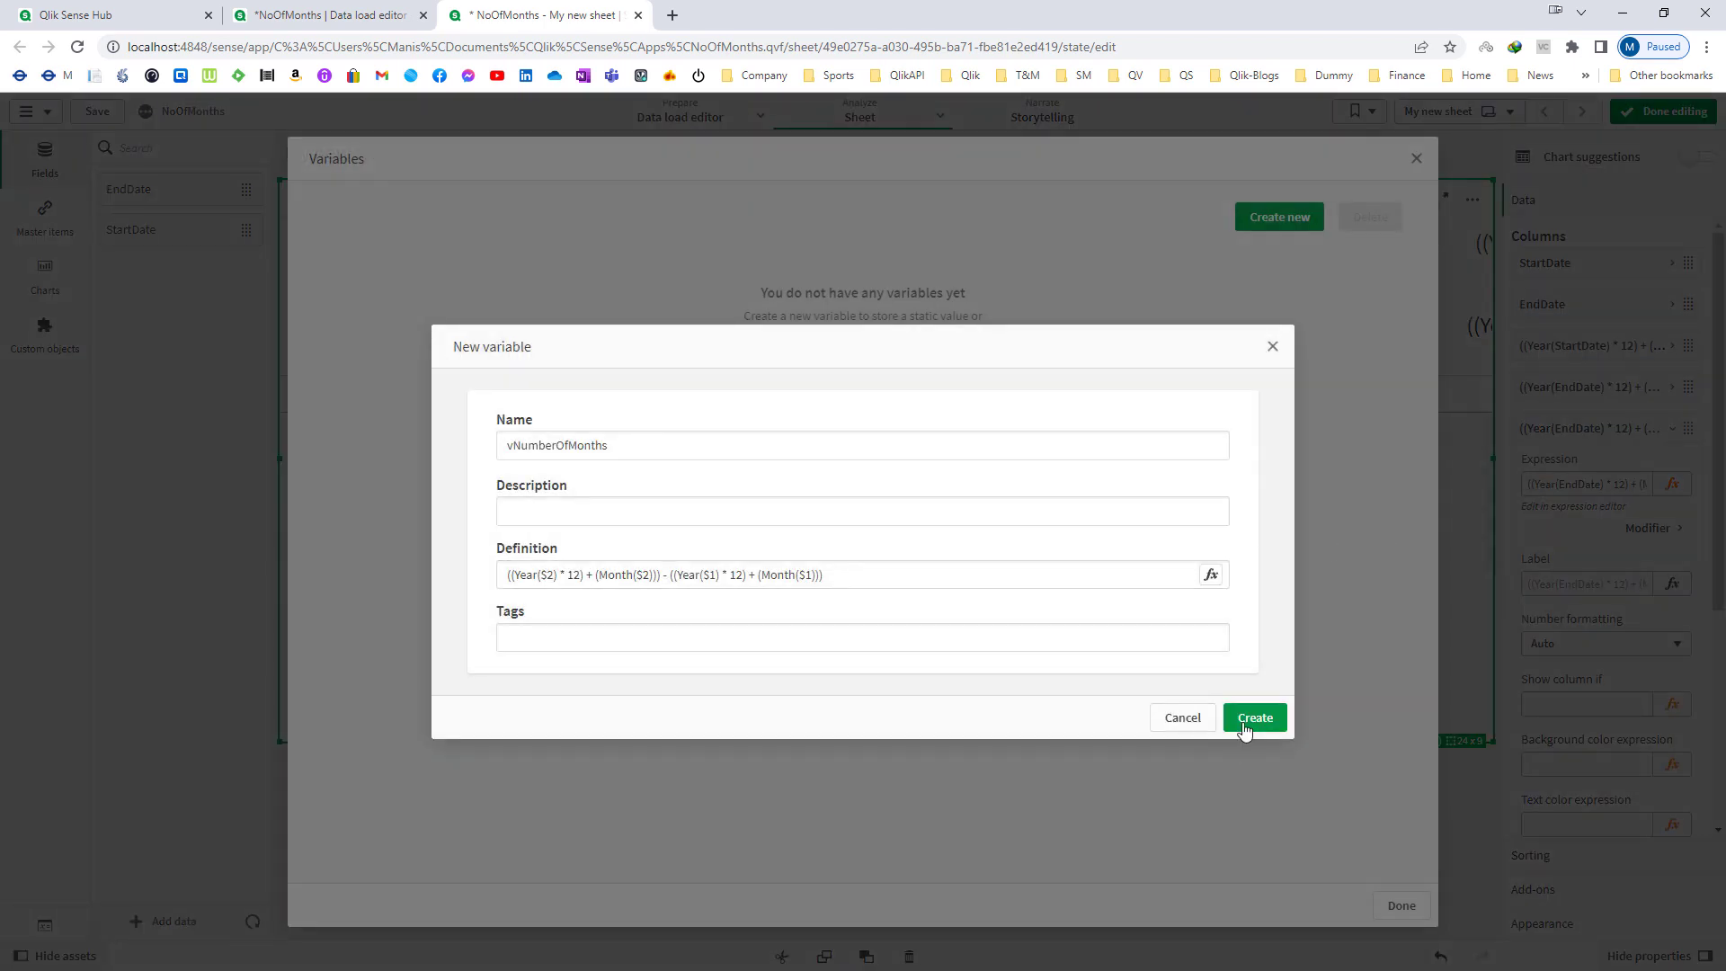
Create the vNumberOfMonths variable and close the variables list
click(1245, 719)
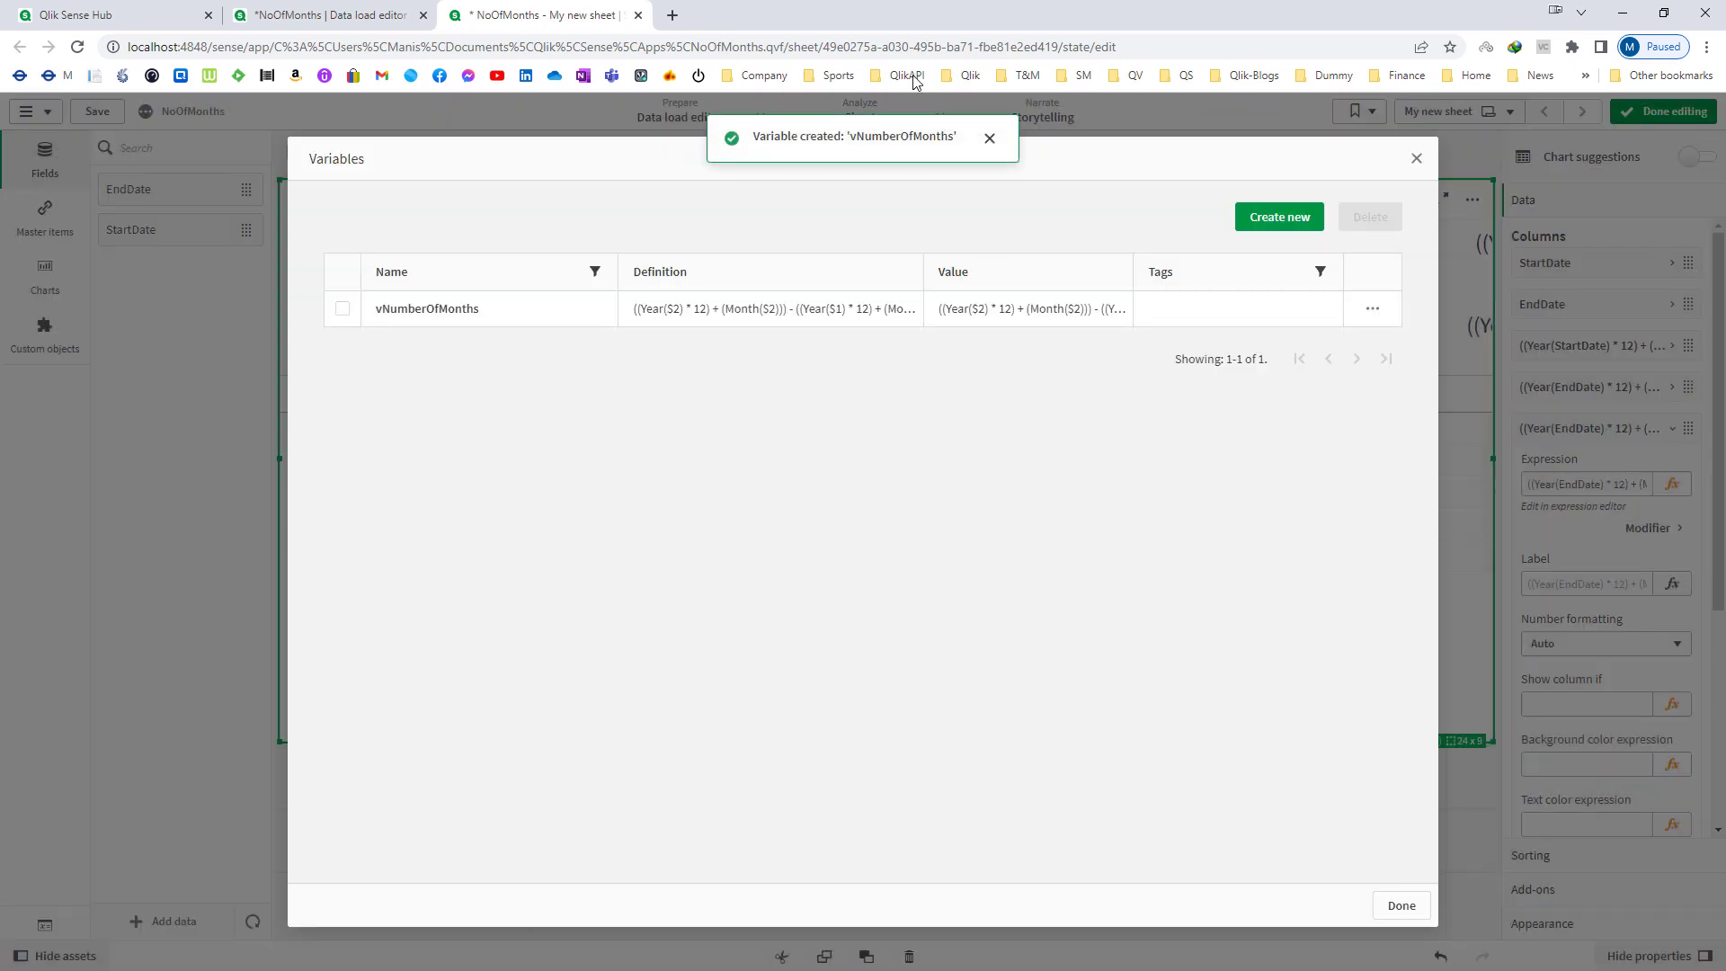
click(990, 140)
click(1415, 159)
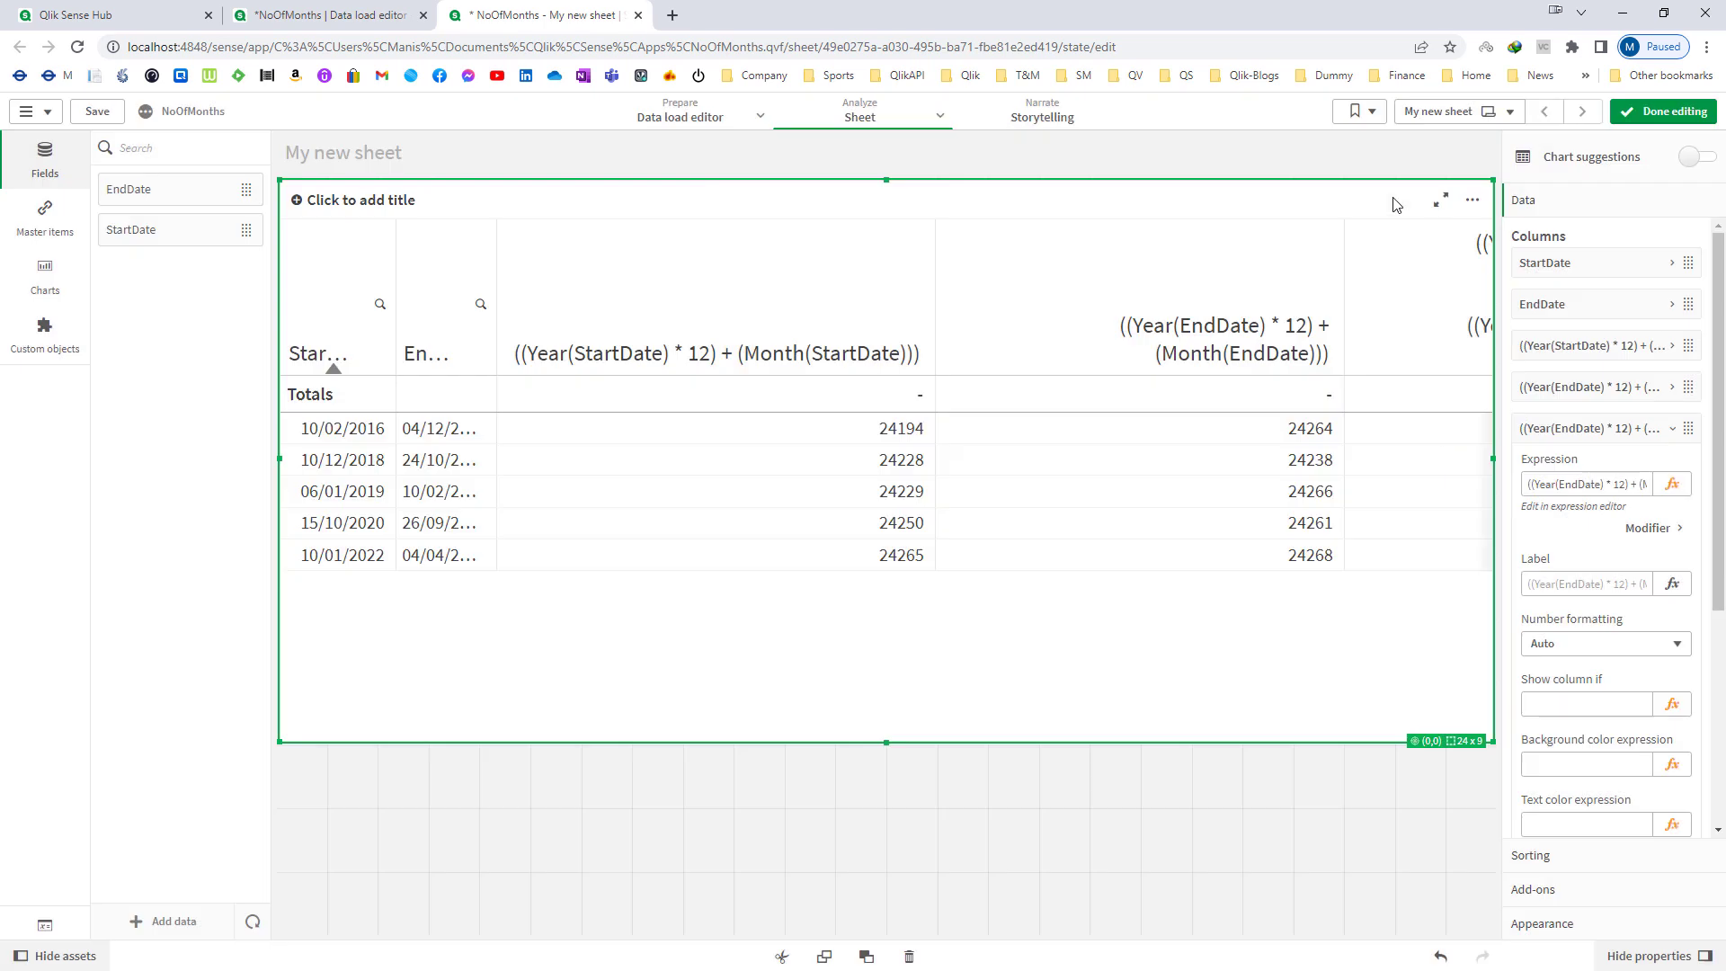
Add a measure column with the expression $(vNumberOfMonths(StartDate, EndDate))
click(1586, 429)
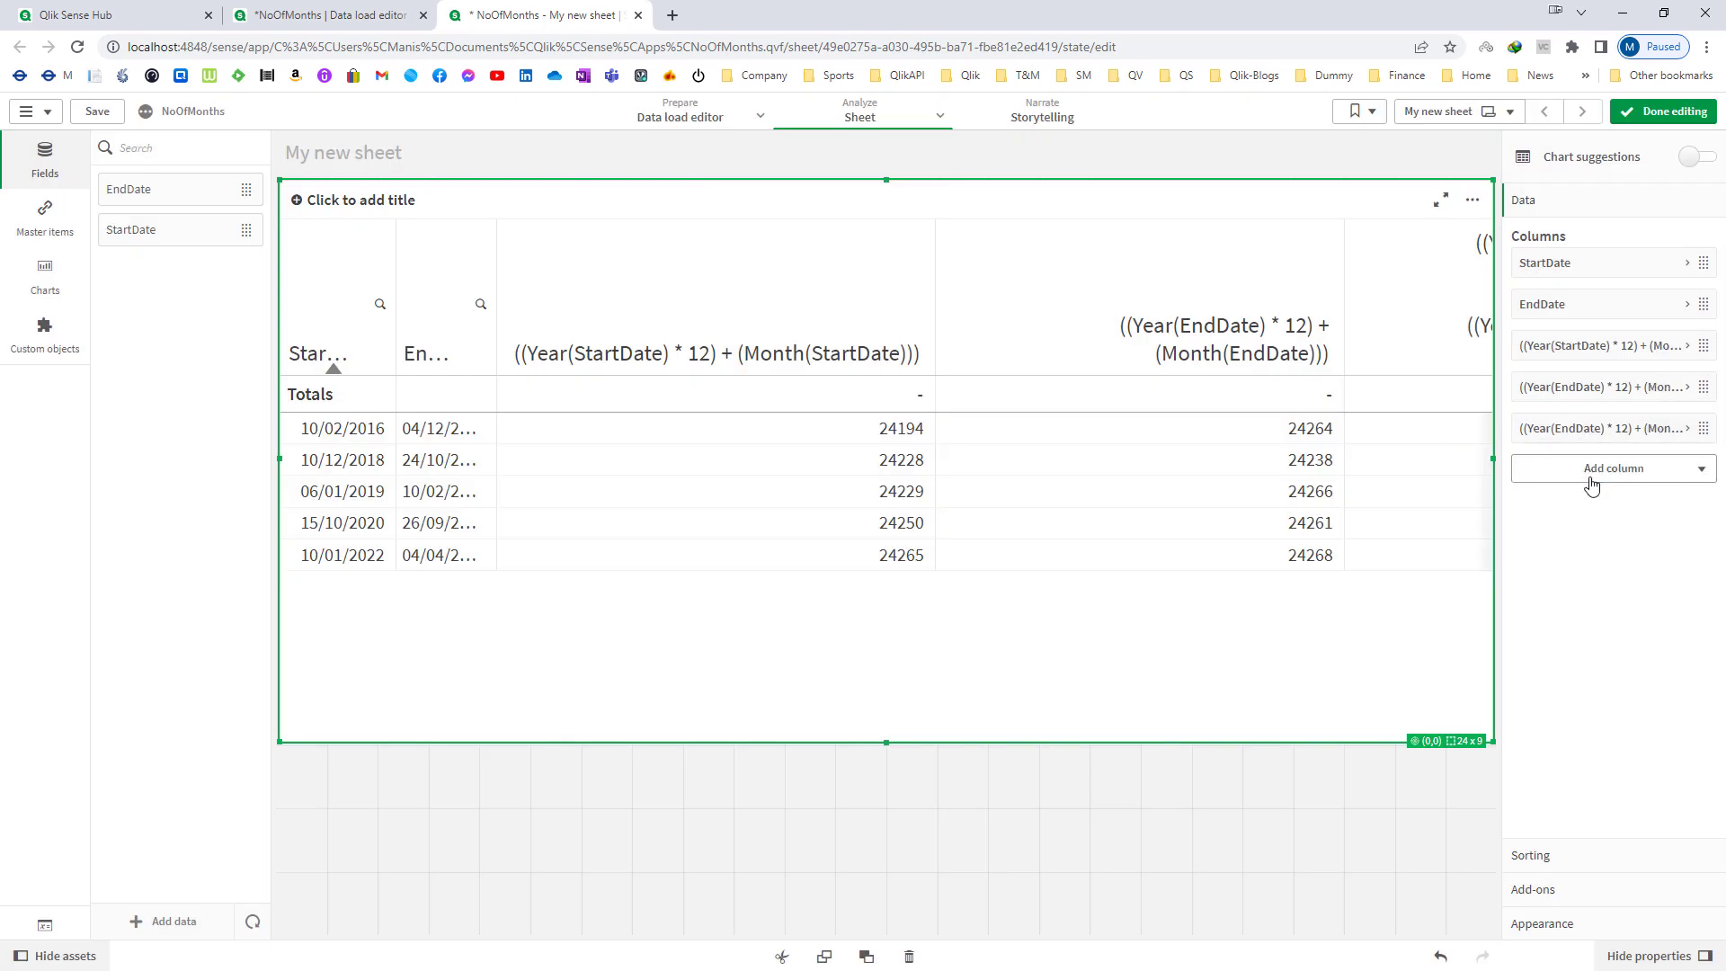
click(1595, 468)
click(1615, 544)
click(1687, 520)
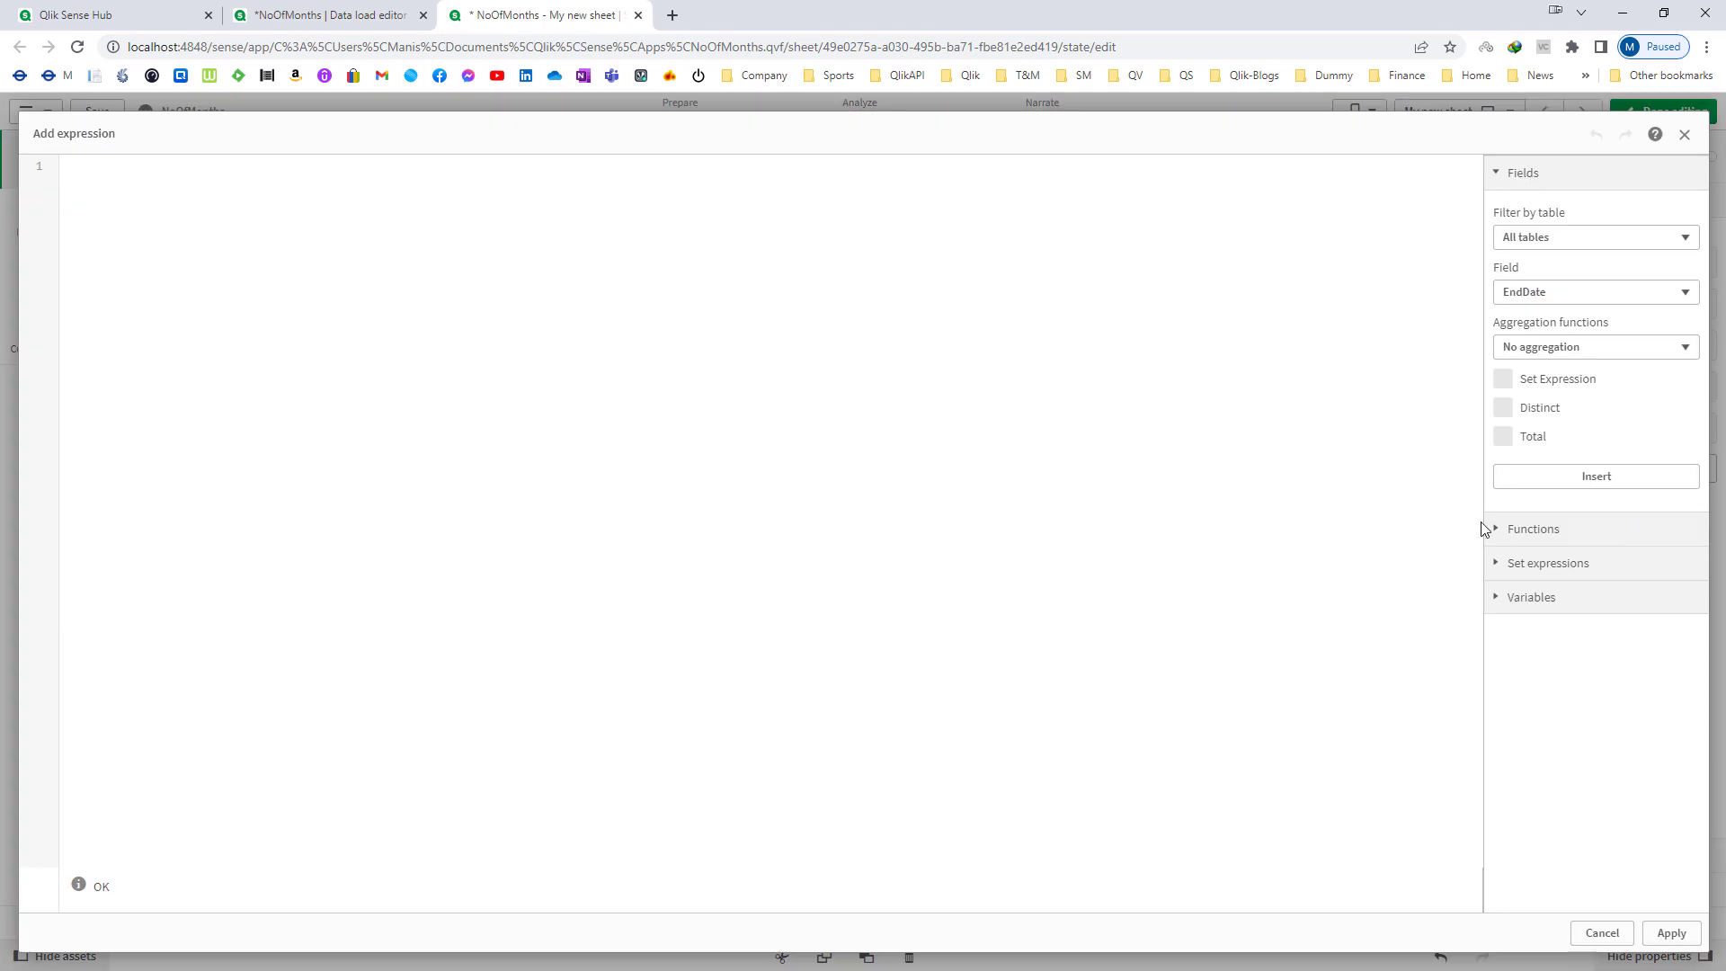
text(vNumberOfMonths)
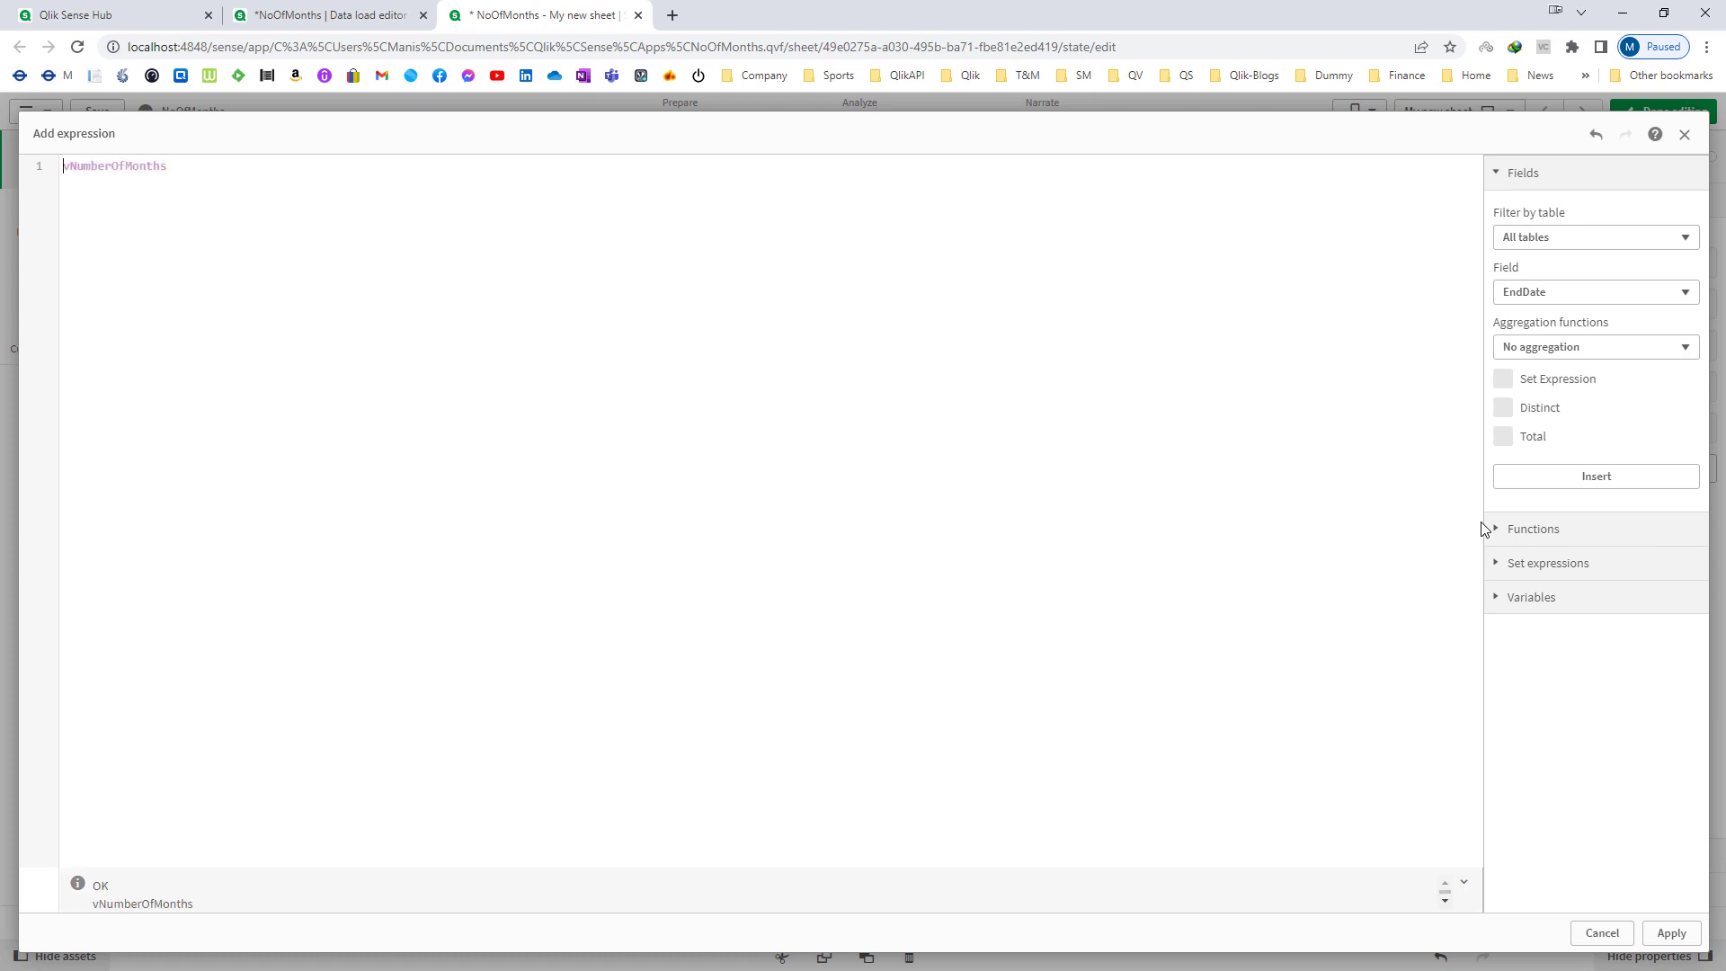
text($()
text(,)
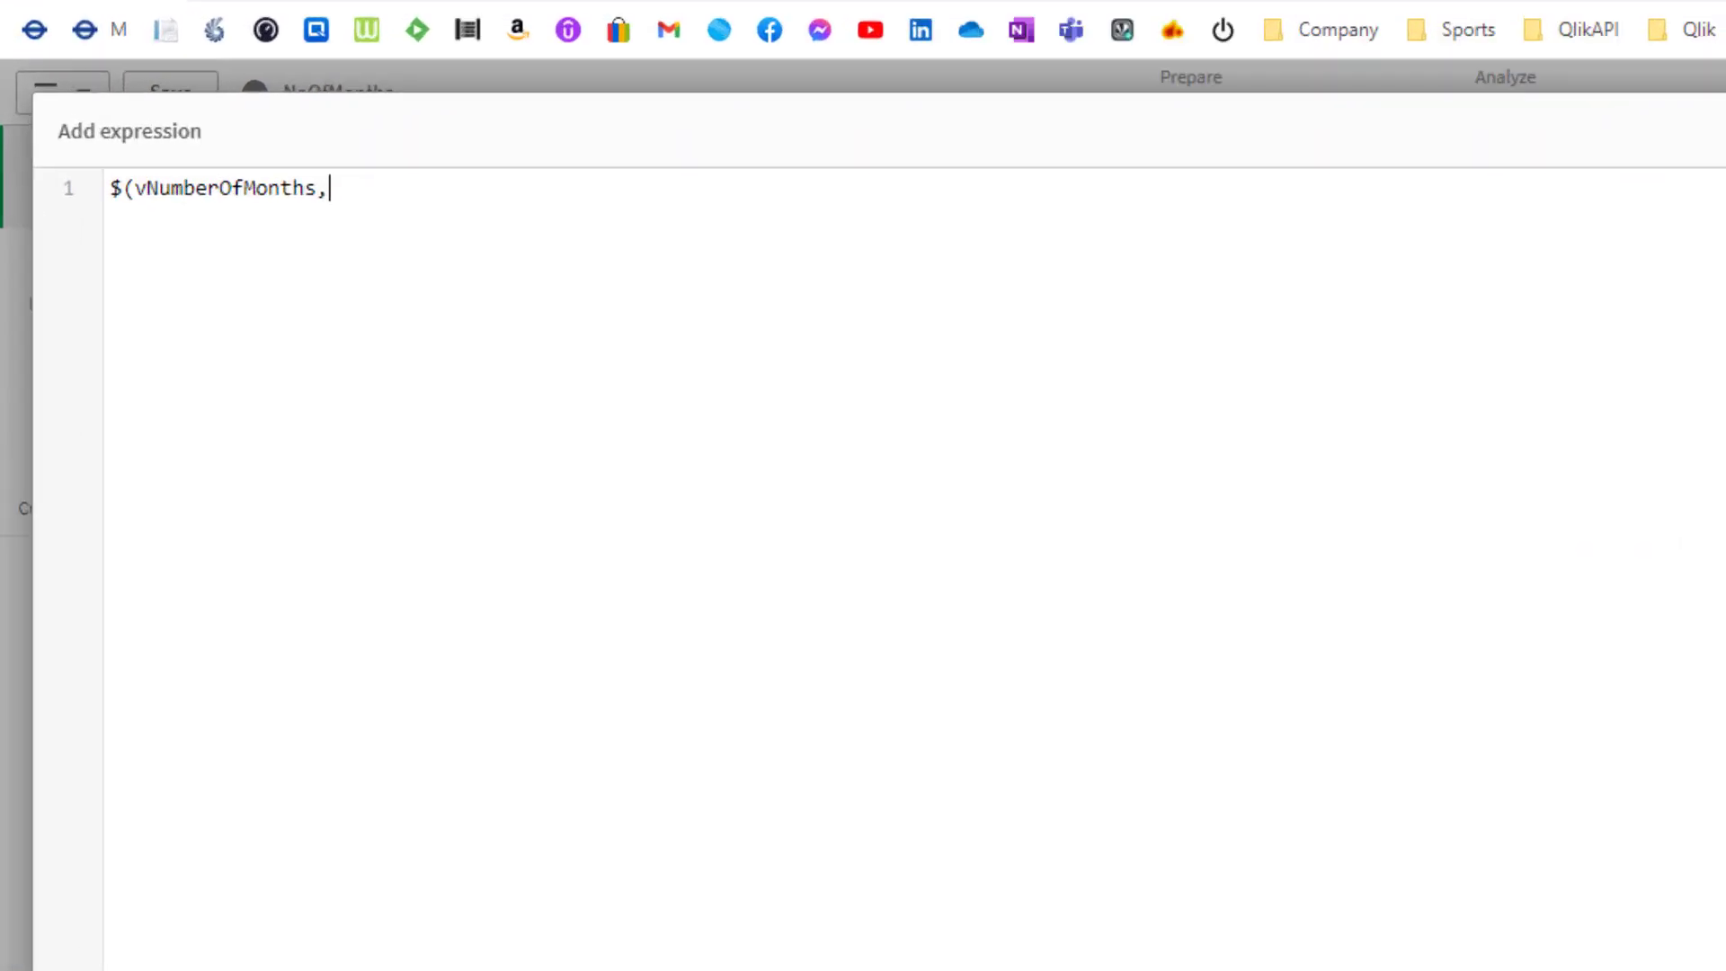
key(BackSpace)
text((StartD)
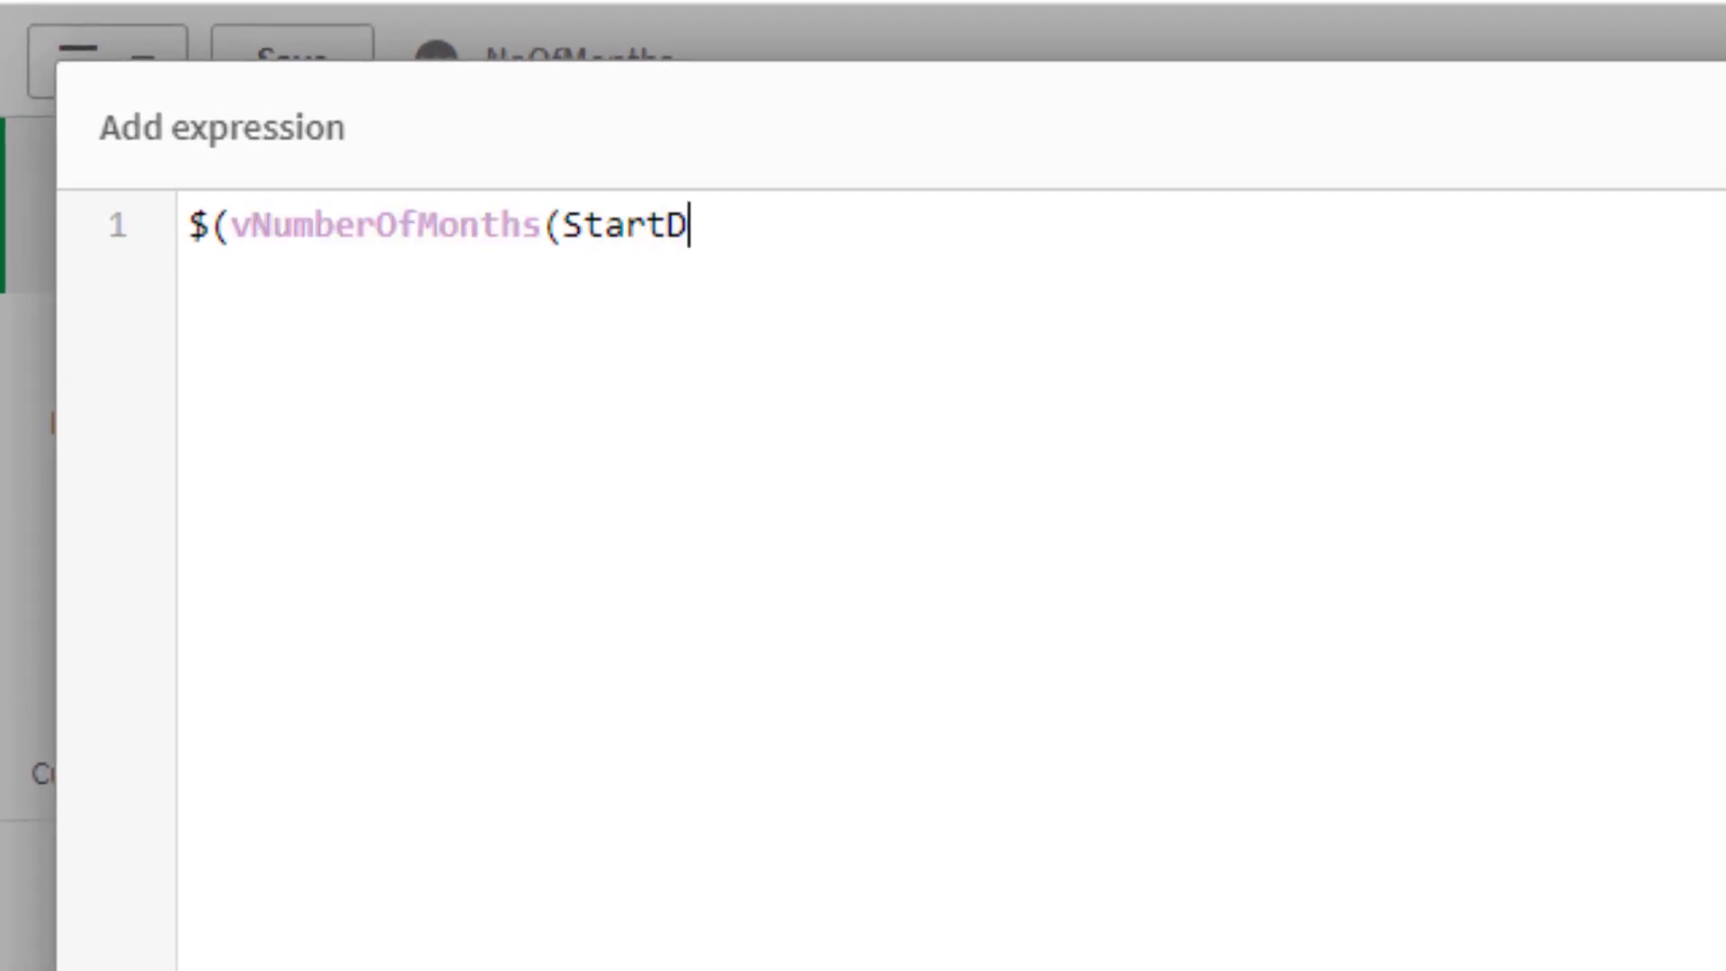
text(ate, EndDate)))
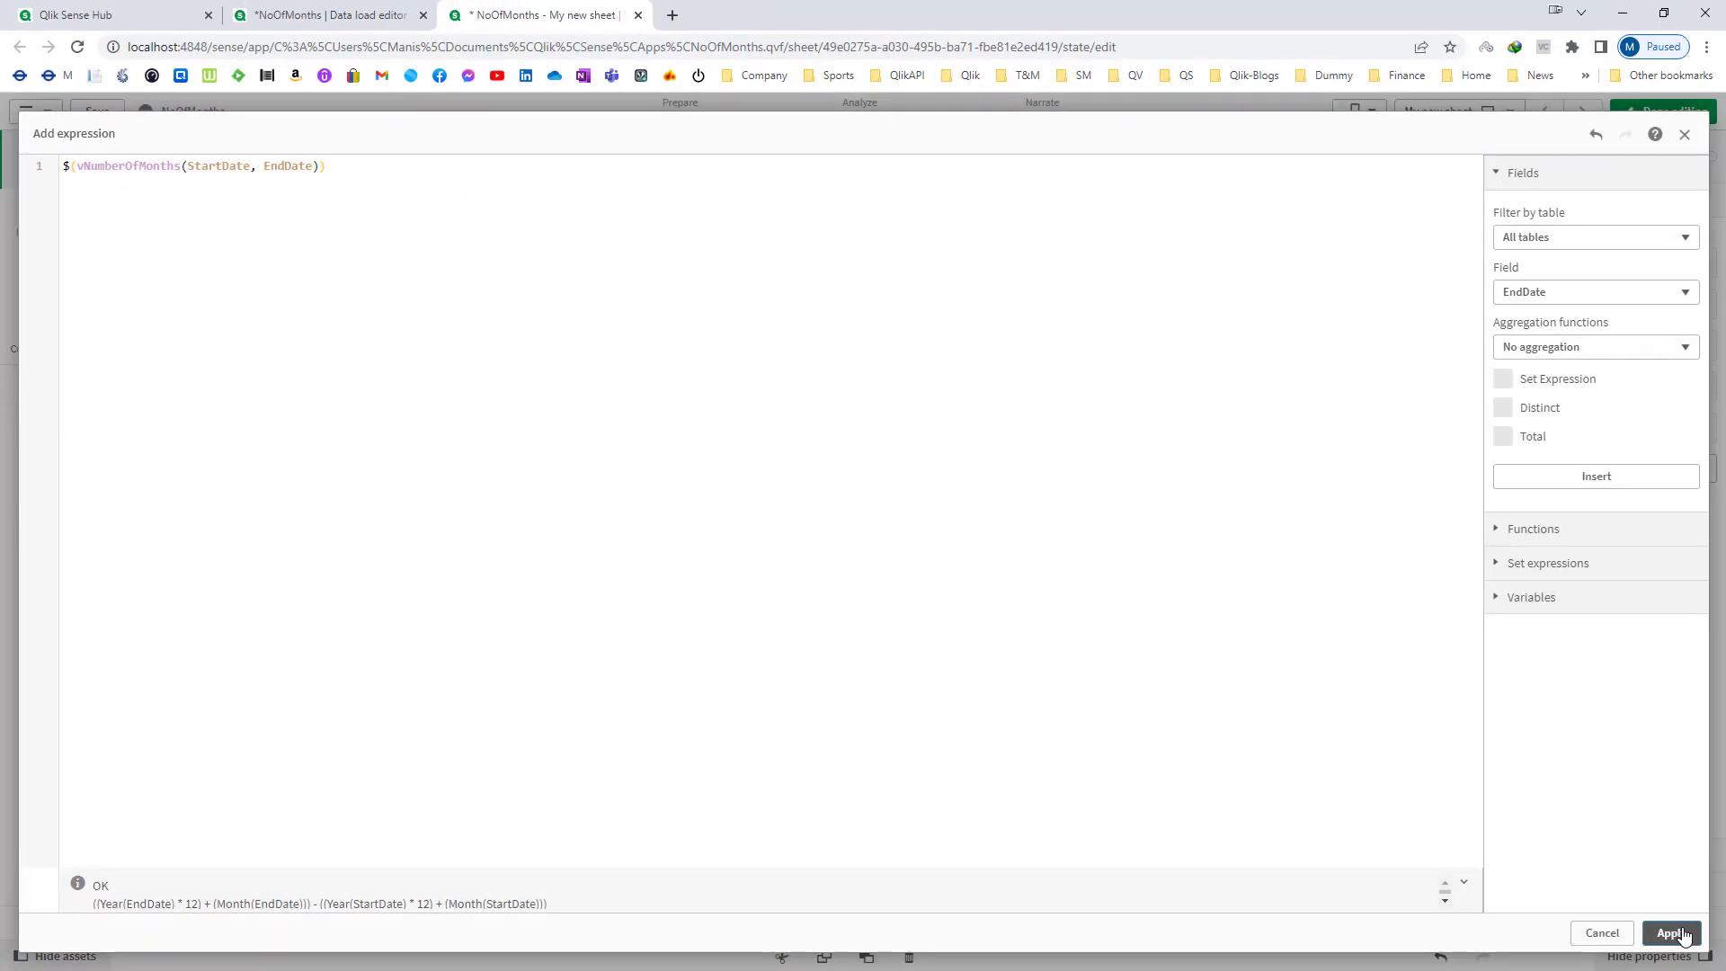
Add the $(vNumberOfMonths(StartDate, EndDate)) column and confirm it shows 70, 10, 37, 11, 3 like the manual column
click(1683, 936)
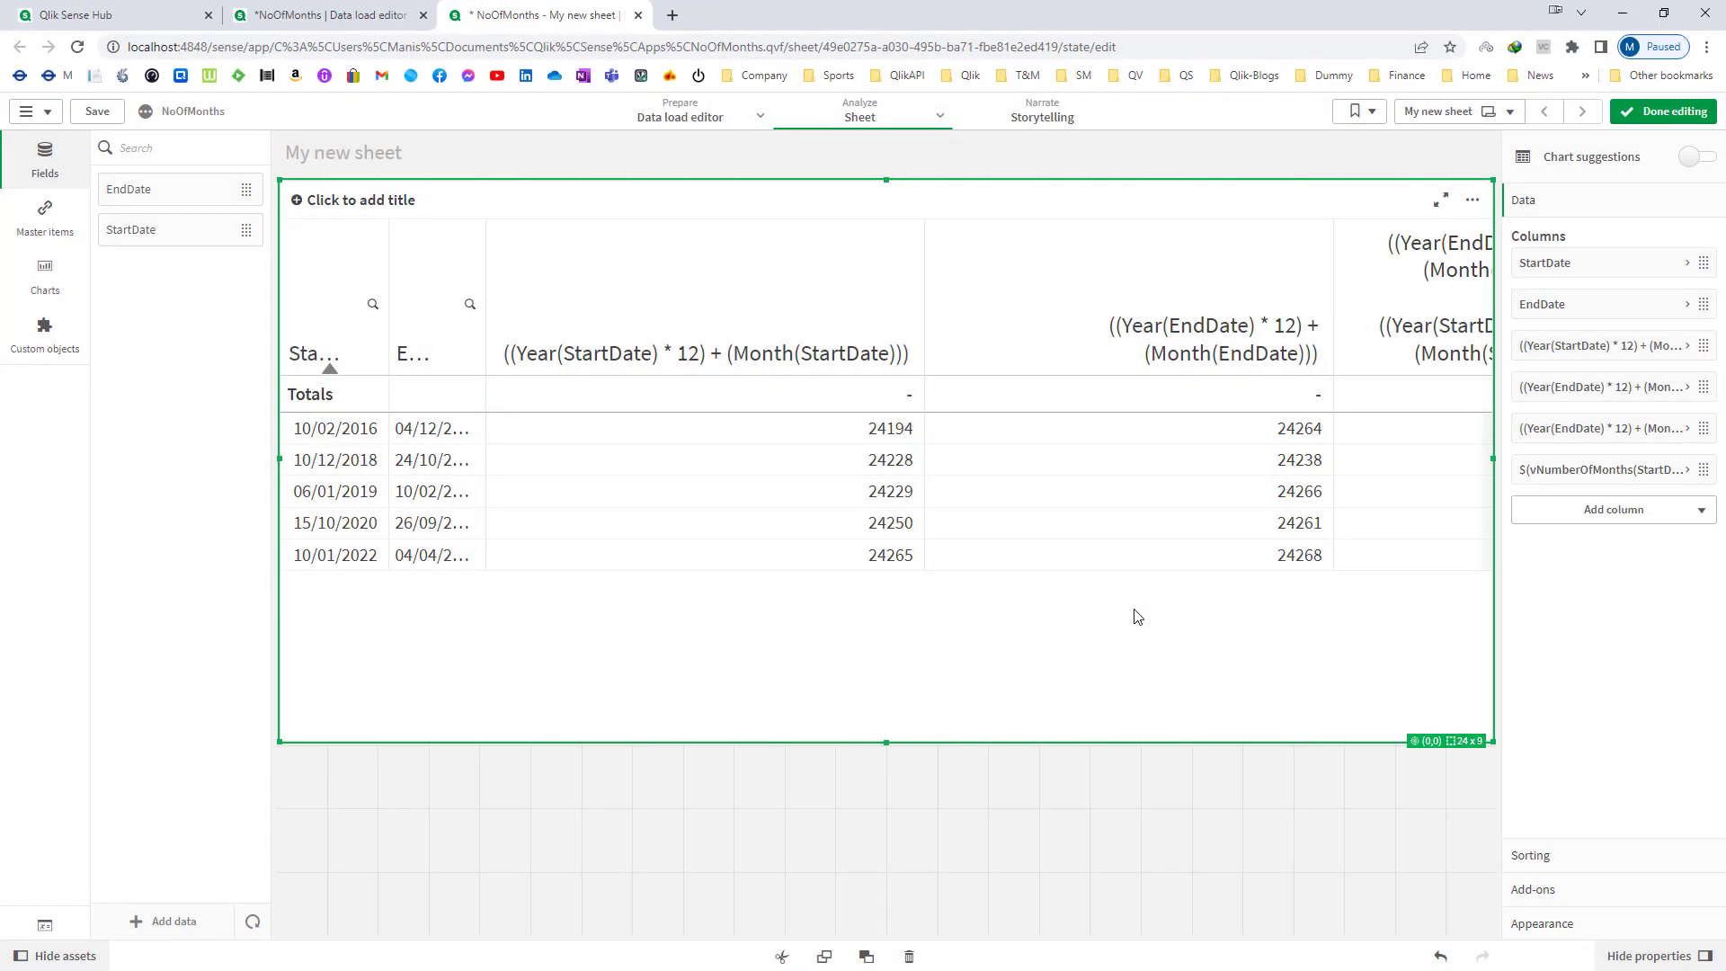
click(1666, 113)
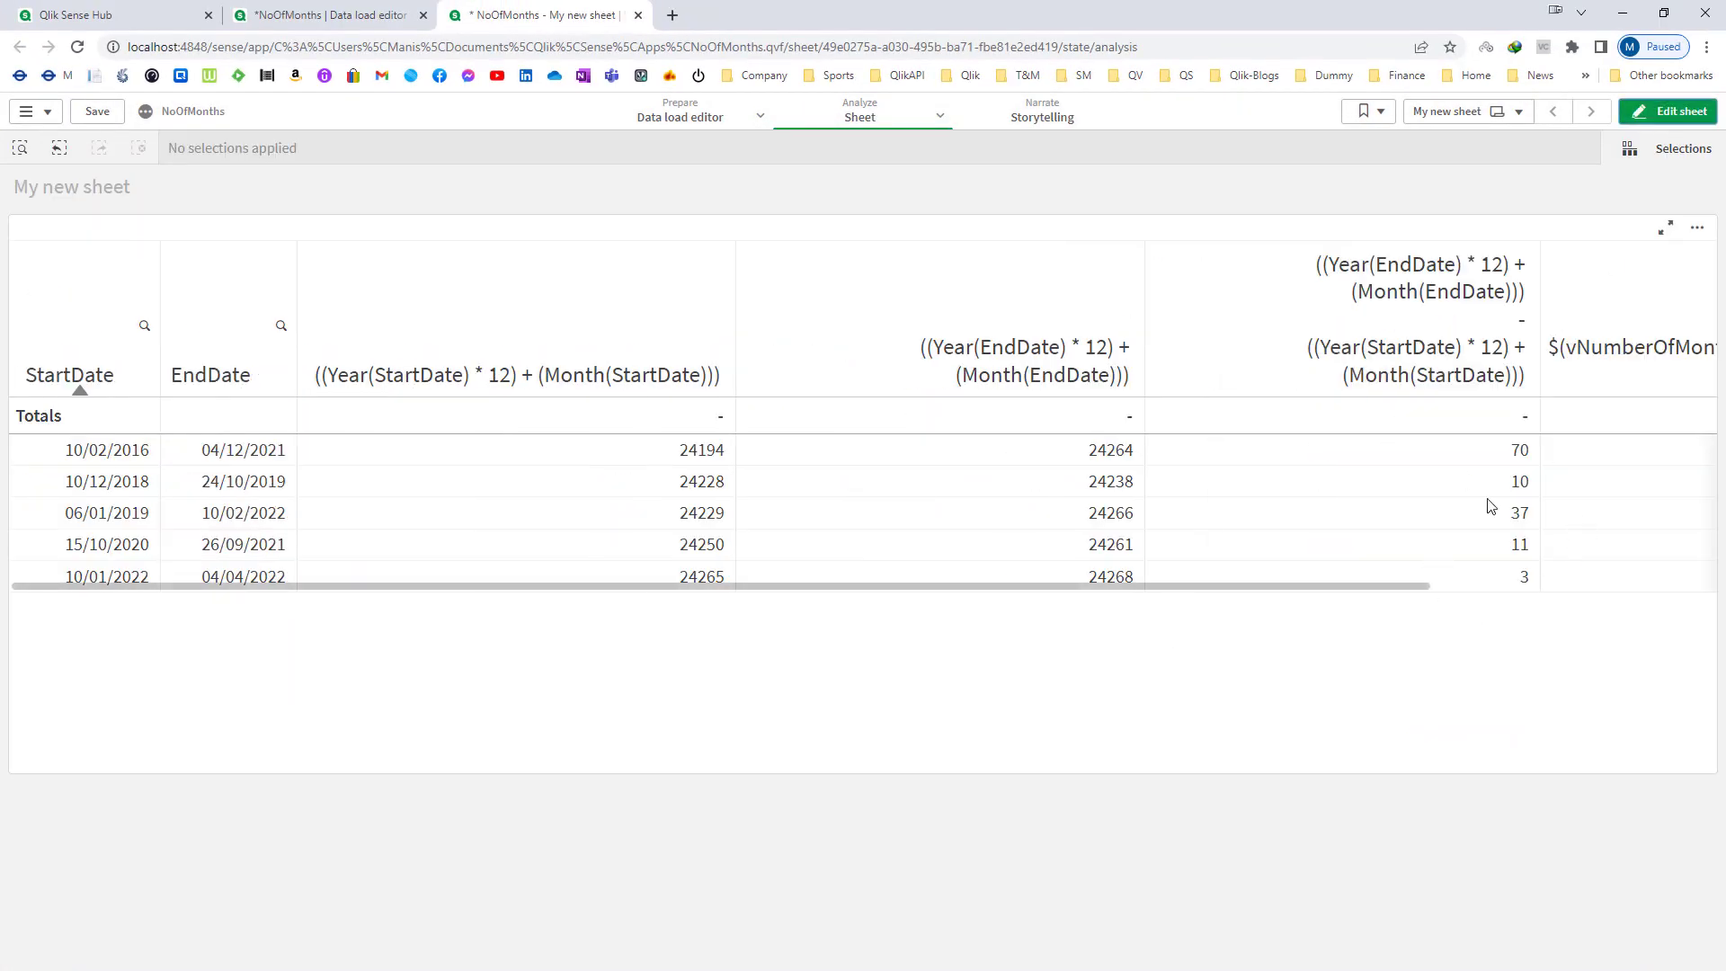
drag(1399, 588, 1688, 585)
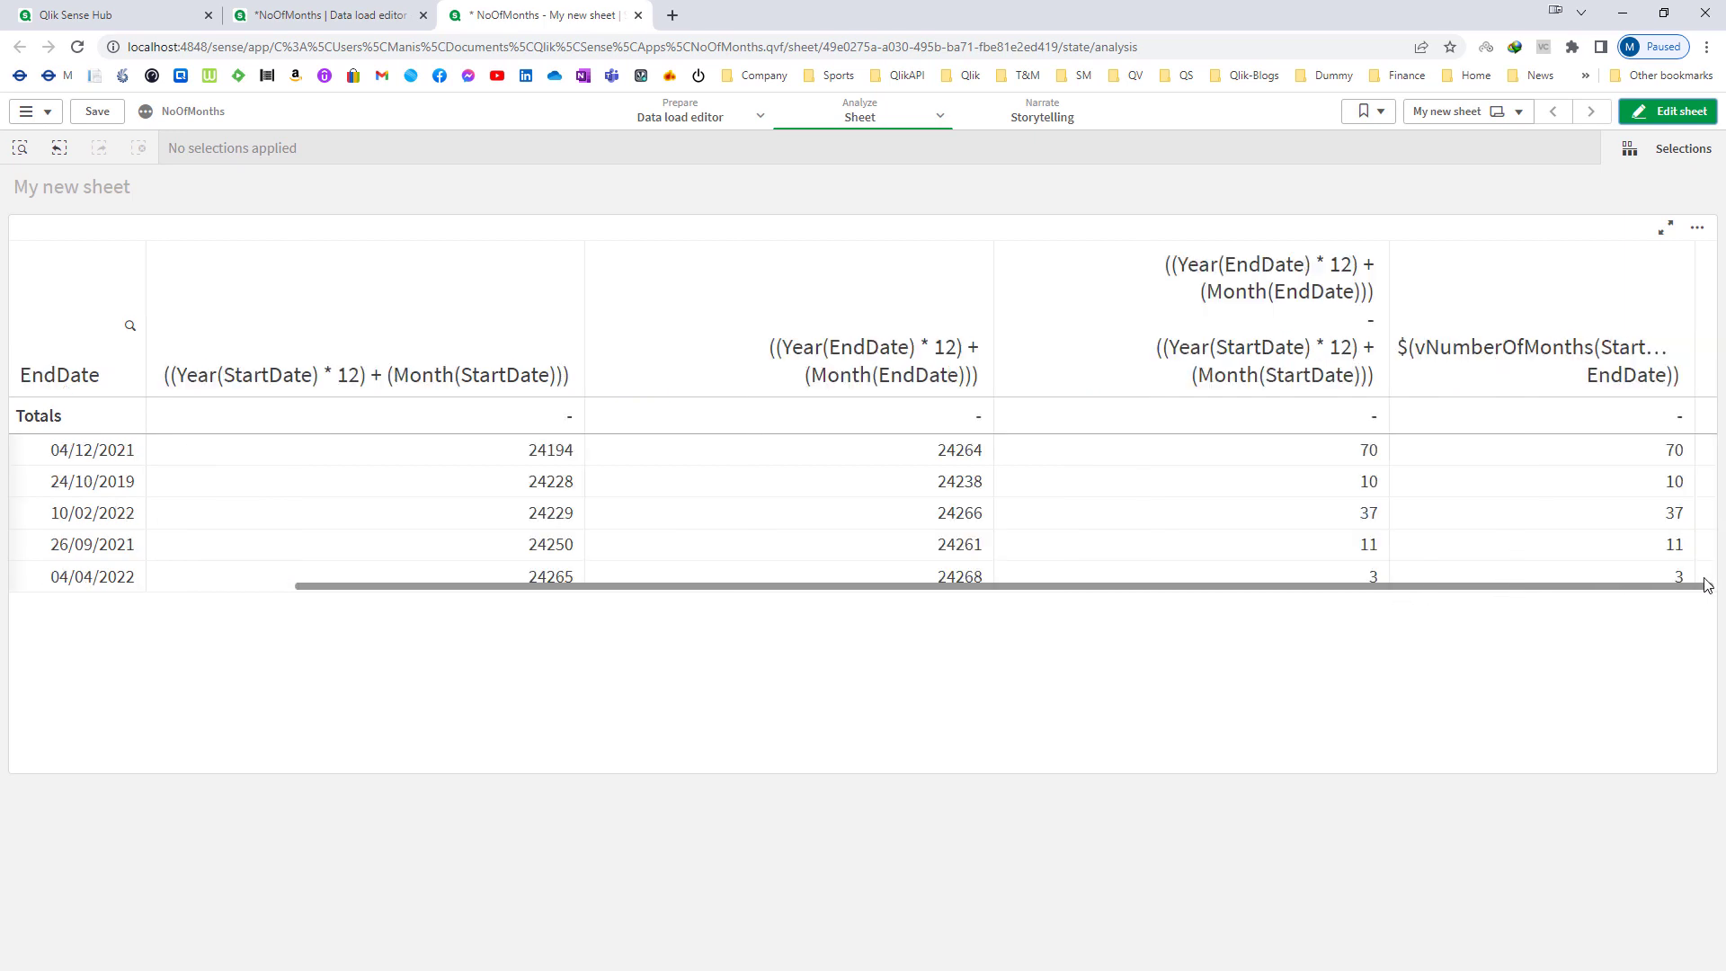